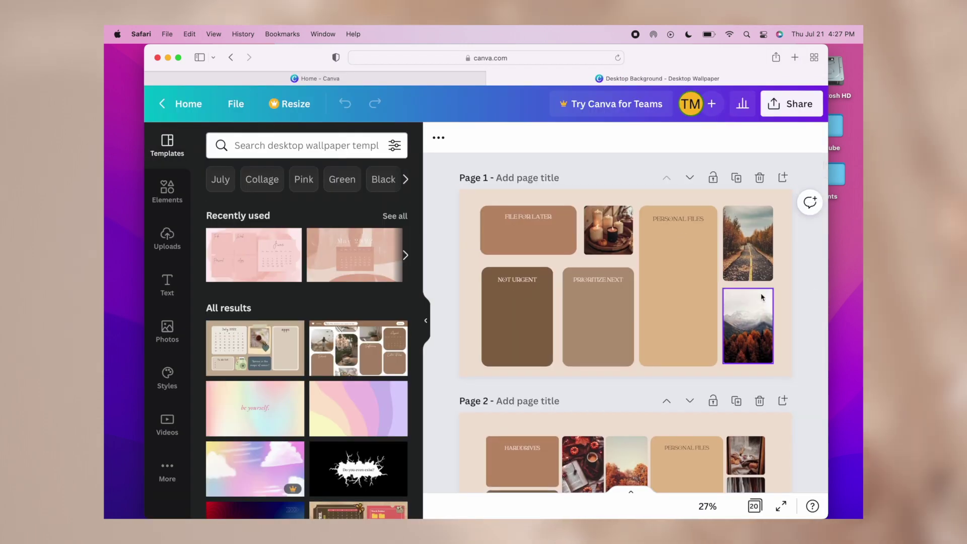
Scroll through the template's monthly calendar pages down to Page 20
scroll(802, 278, "down", 5)
scroll(804, 276, "down", 15)
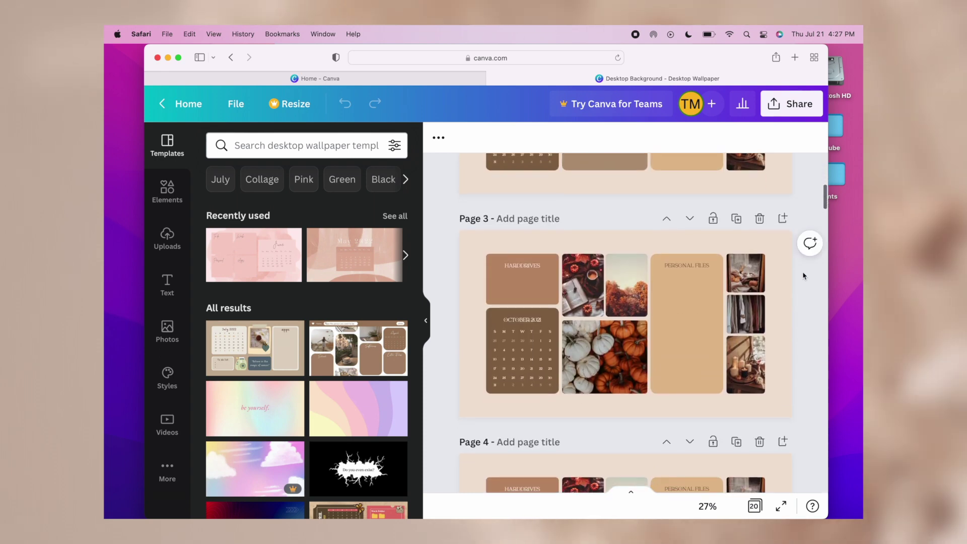
scroll(804, 276, "down", 10)
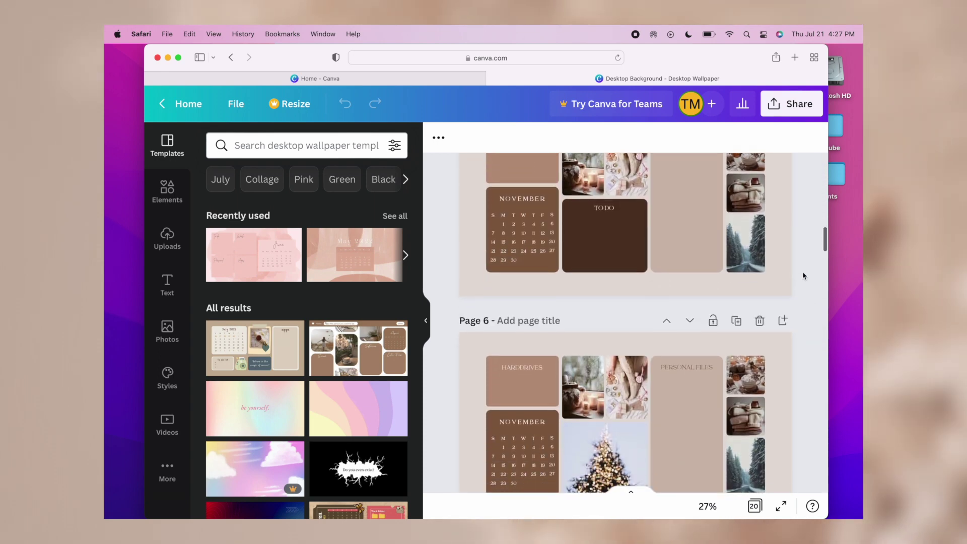
scroll(804, 276, "down", 5)
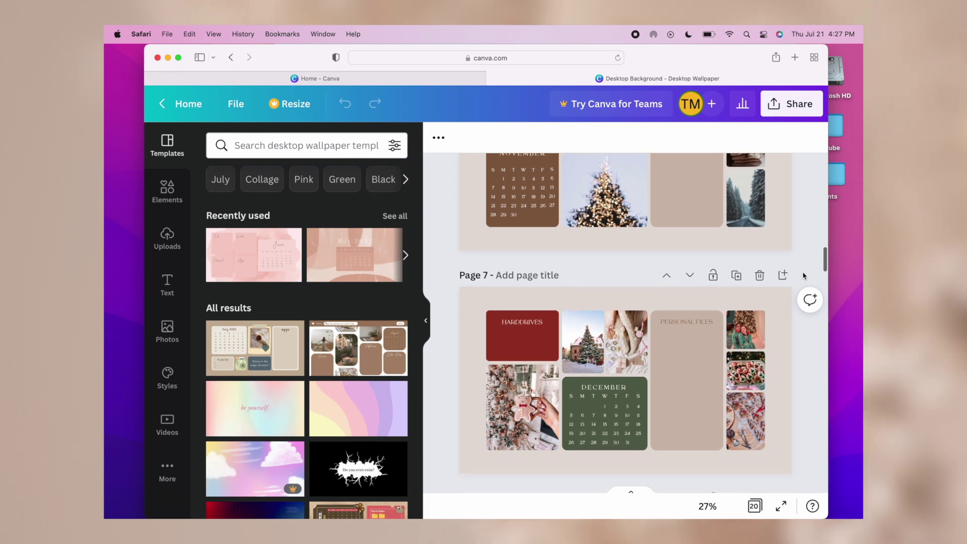
scroll(805, 276, "down", 20)
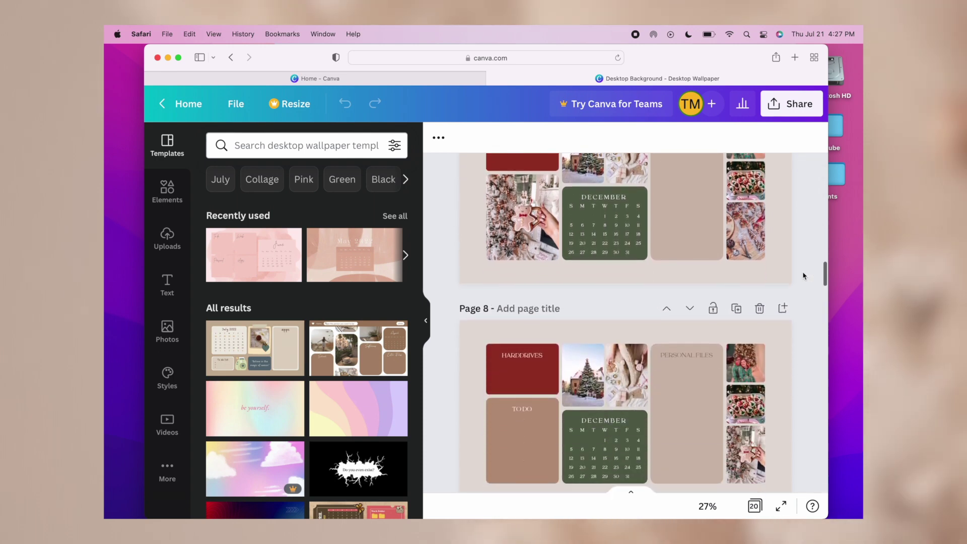
scroll(804, 276, "down", 18)
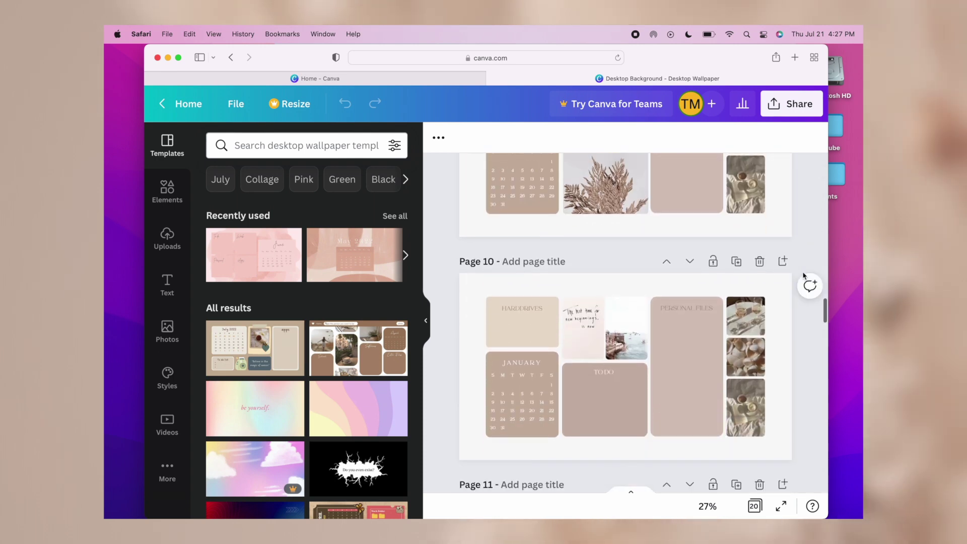
scroll(804, 276, "down", 20)
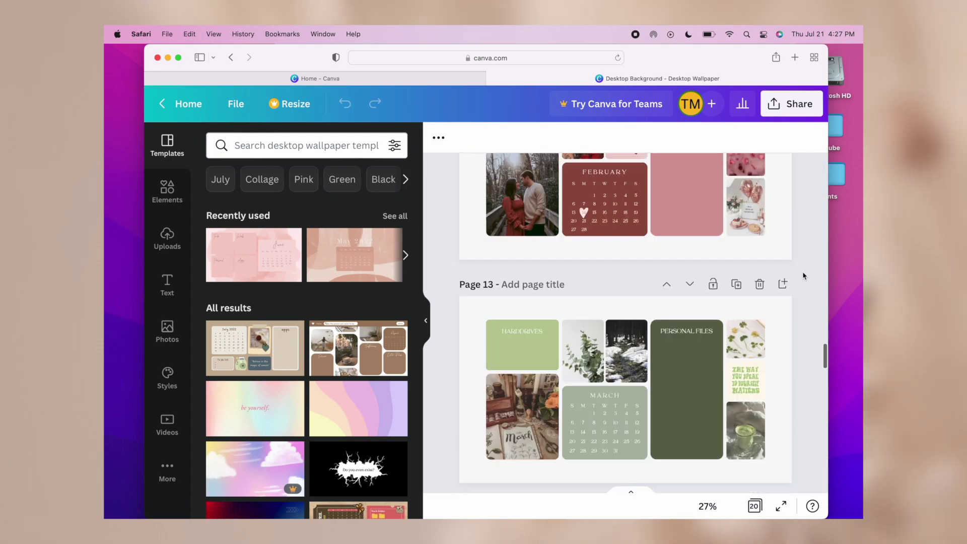
scroll(804, 276, "down", 20)
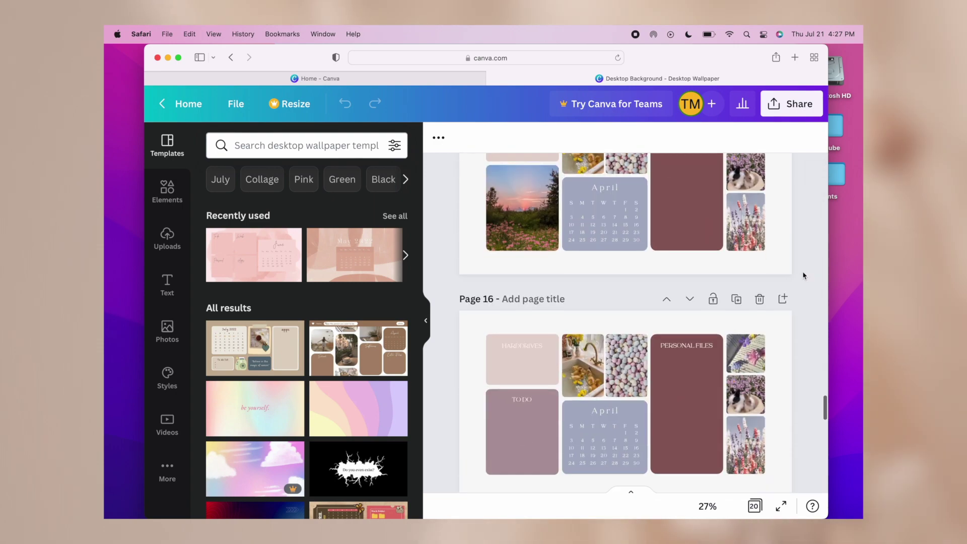
scroll(802, 271, "down", 6)
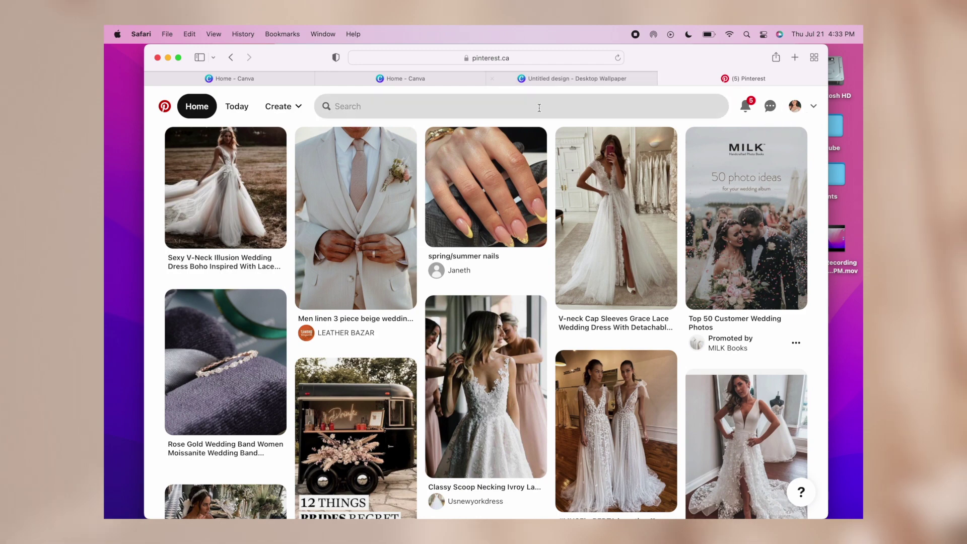
Search Pinterest for 'summer vibes' and open the sunset beach path pin
left_click(503, 106)
type("summer vi")
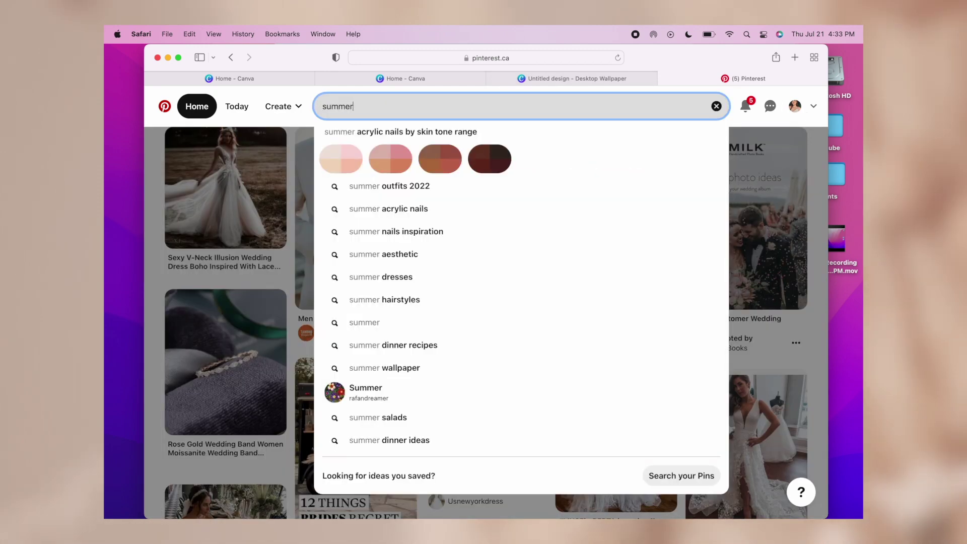
type("bes")
key("Return")
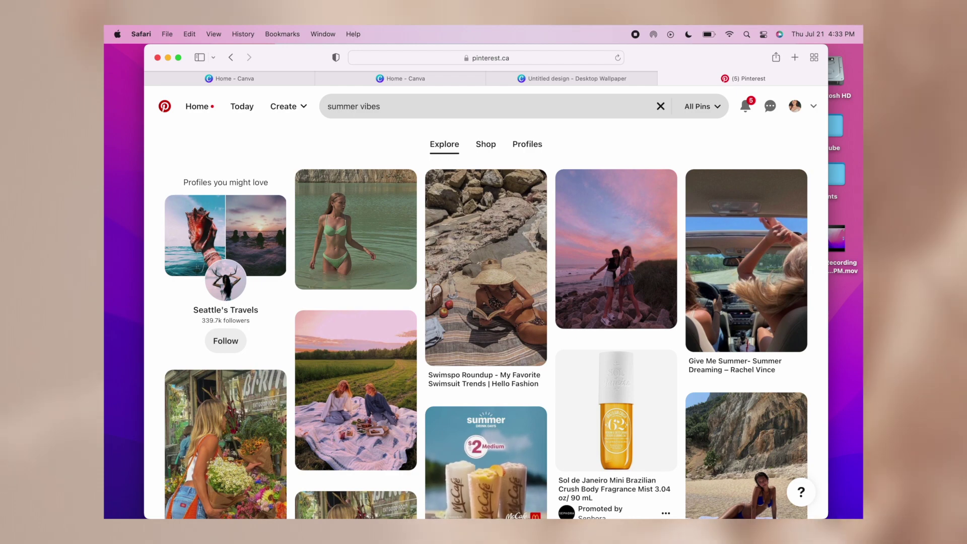
scroll(552, 265, "down", 10)
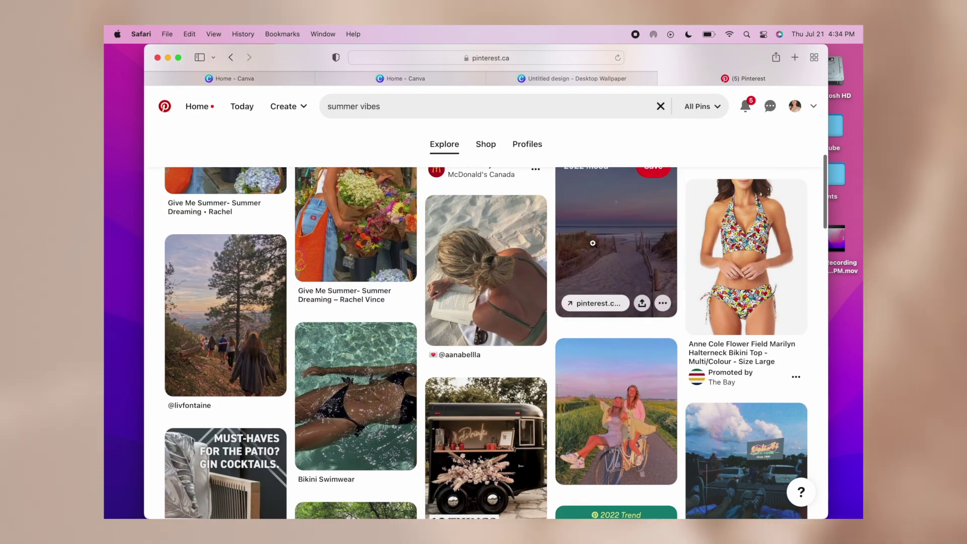
left_click(593, 245)
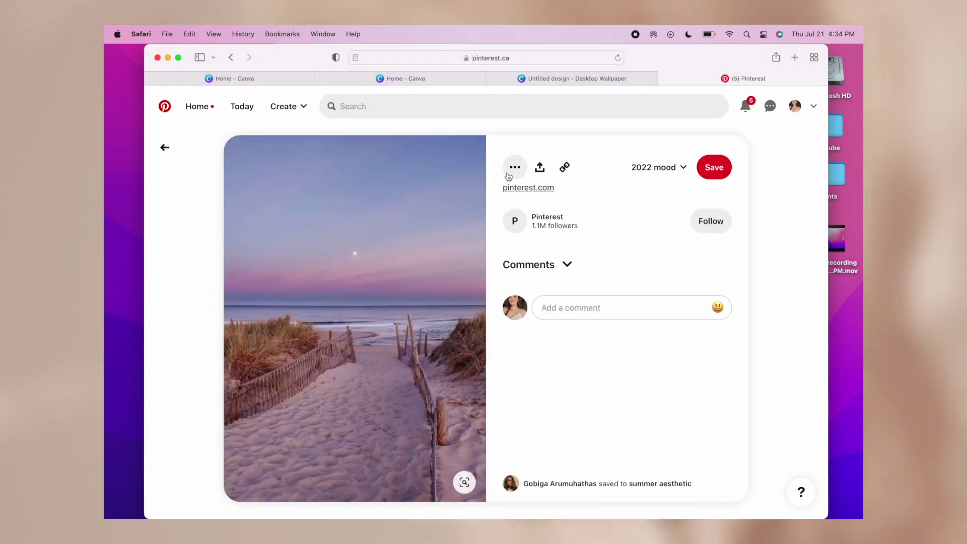
Download the beach image and save the pin to a new Summer 2022 board
left_click(511, 171)
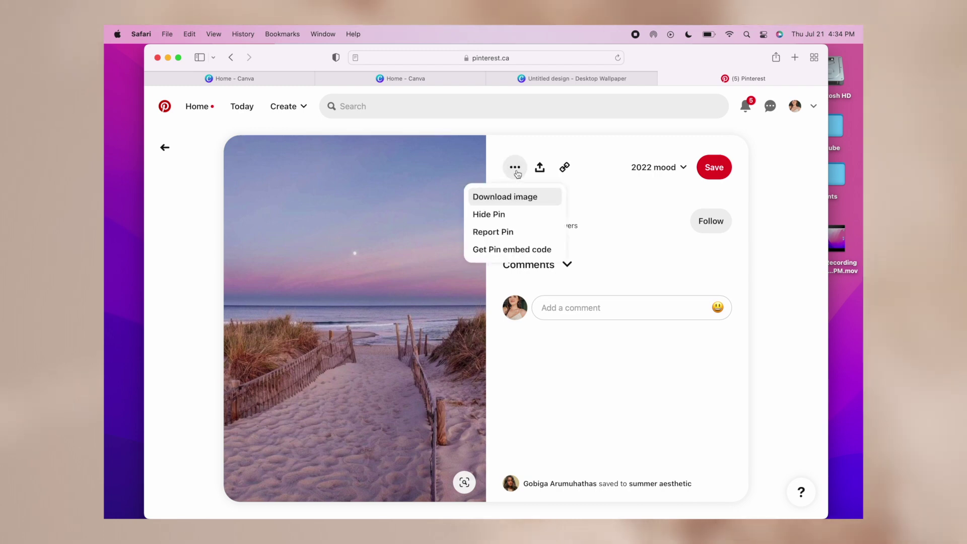
left_click(506, 196)
left_click(576, 315)
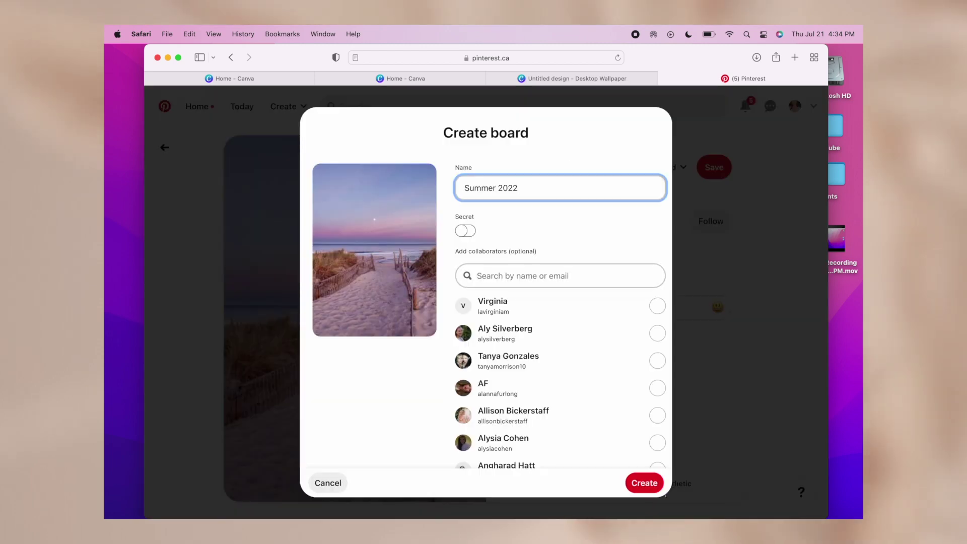
key("Return")
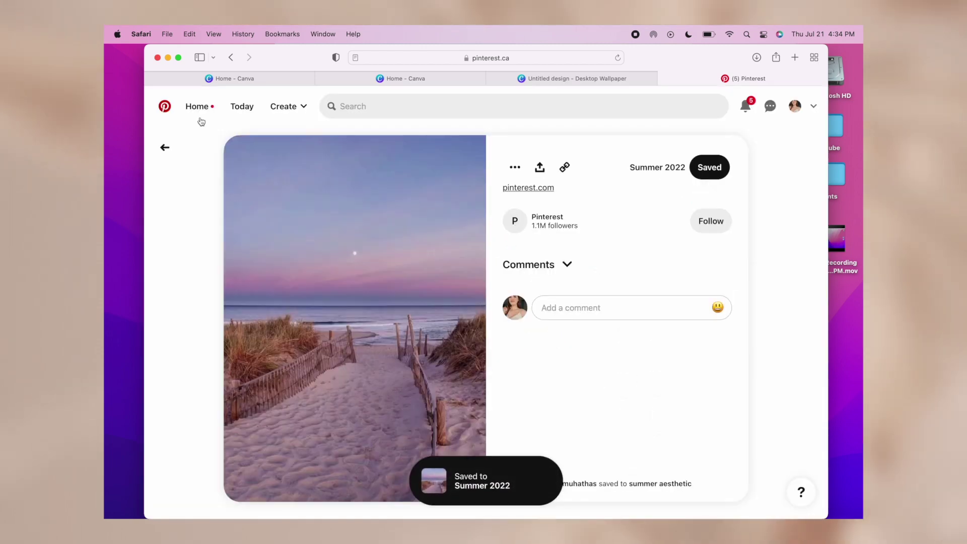
left_click(164, 147)
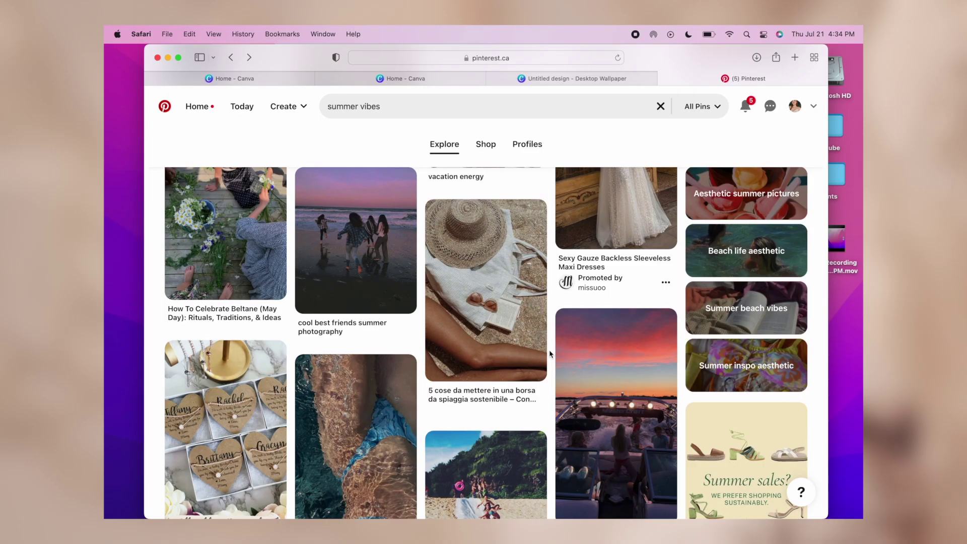
Save the straw hat pin to the Summer 2022 board
left_click(493, 219)
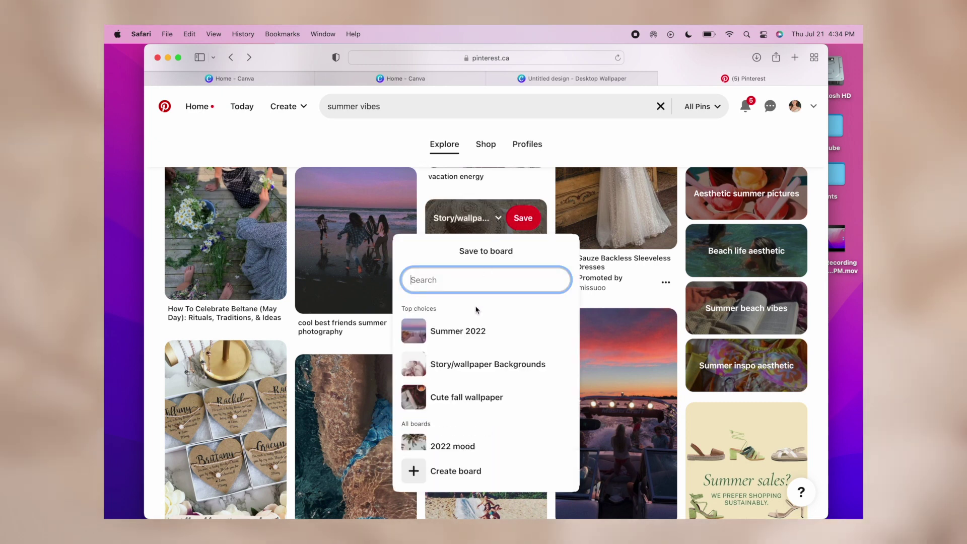
left_click(497, 325)
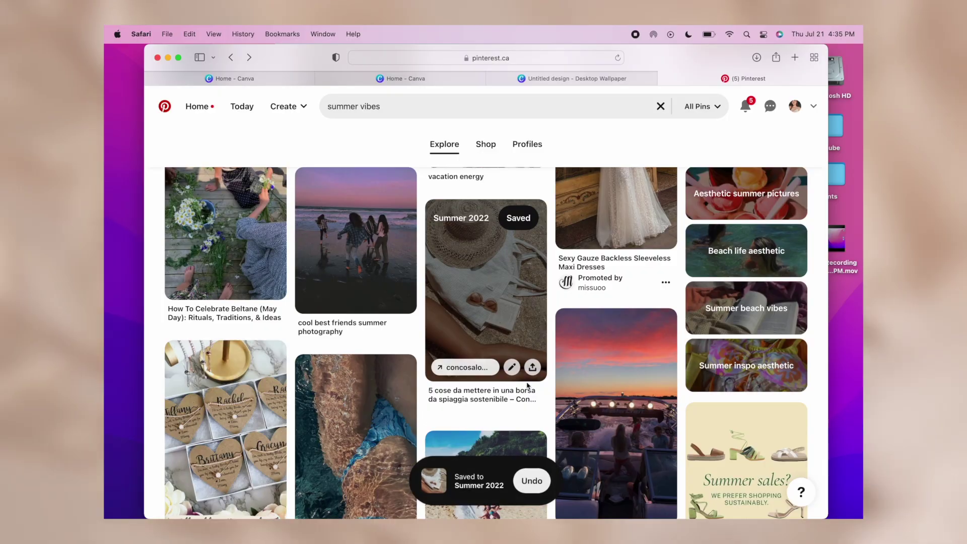
scroll(498, 318, "down", 7)
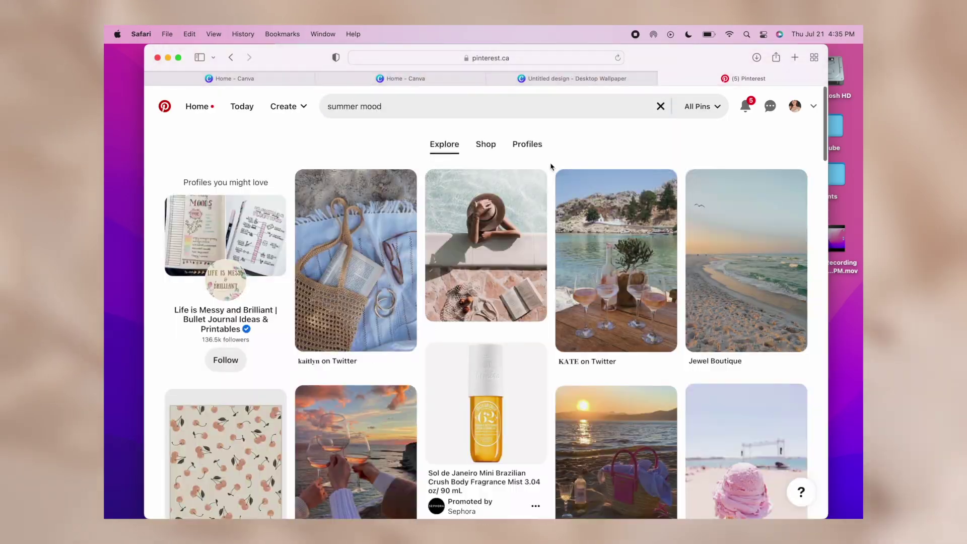
scroll(401, 299, "down", 4)
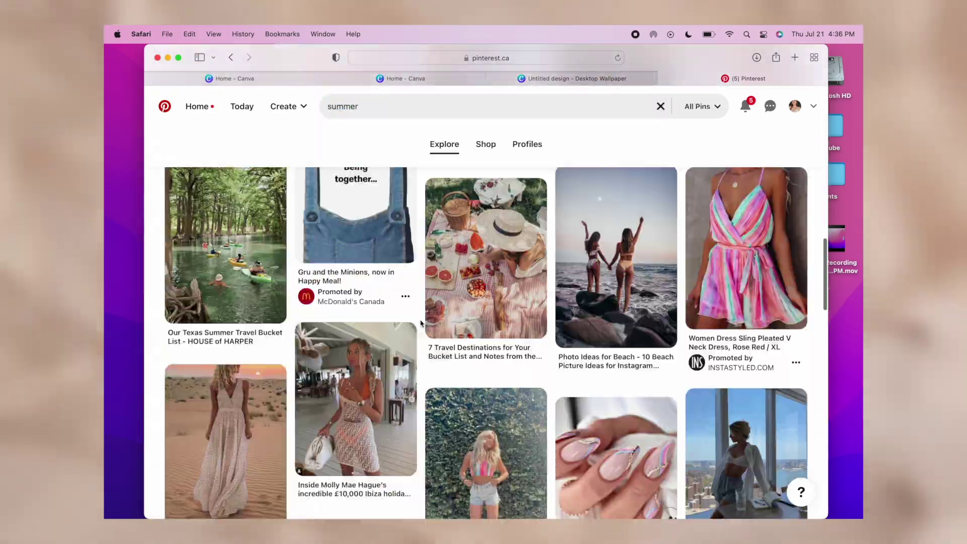
scroll(555, 253, "down", 10)
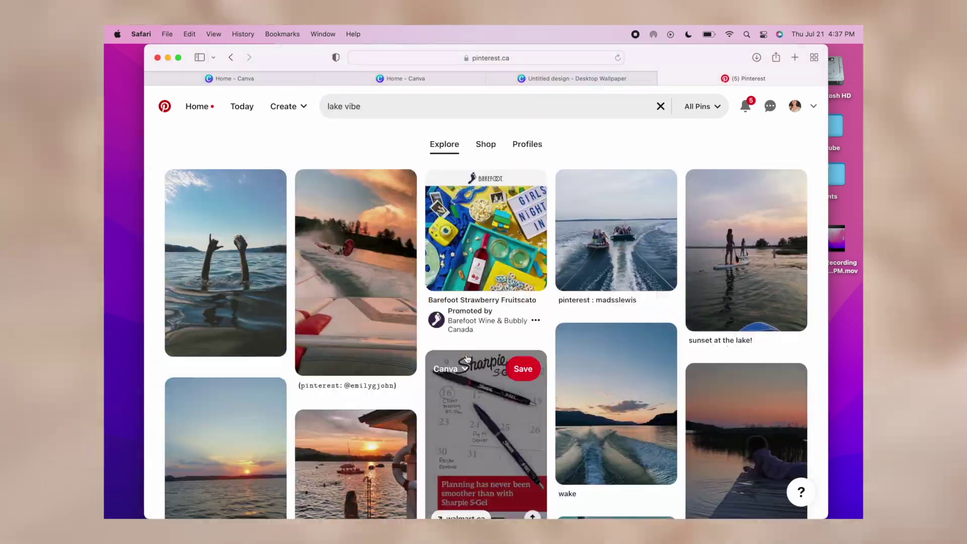
scroll(468, 359, "down", 15)
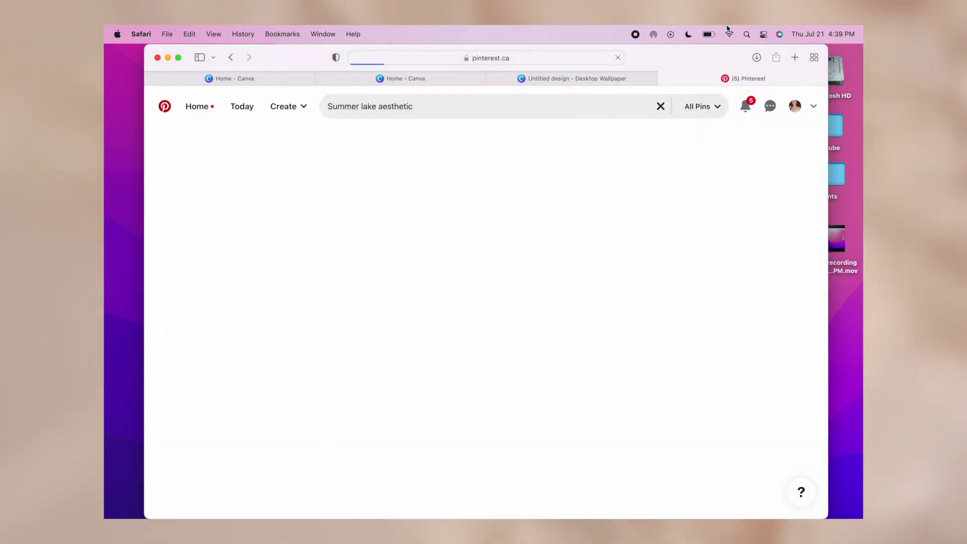
Run a new summer search and save the citrus tree pin to Summer 2022
left_click(568, 106)
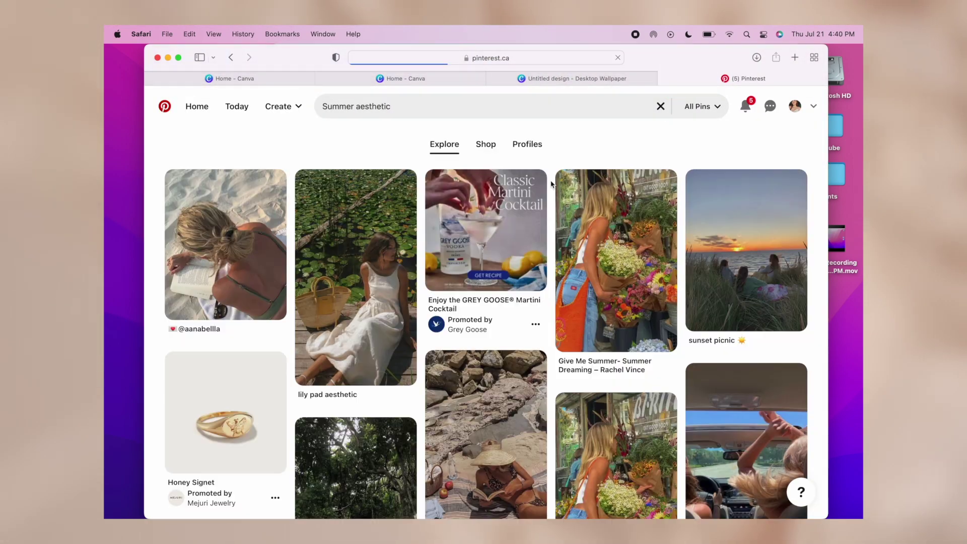
scroll(660, 330, "down", 5)
scroll(660, 330, "down", 15)
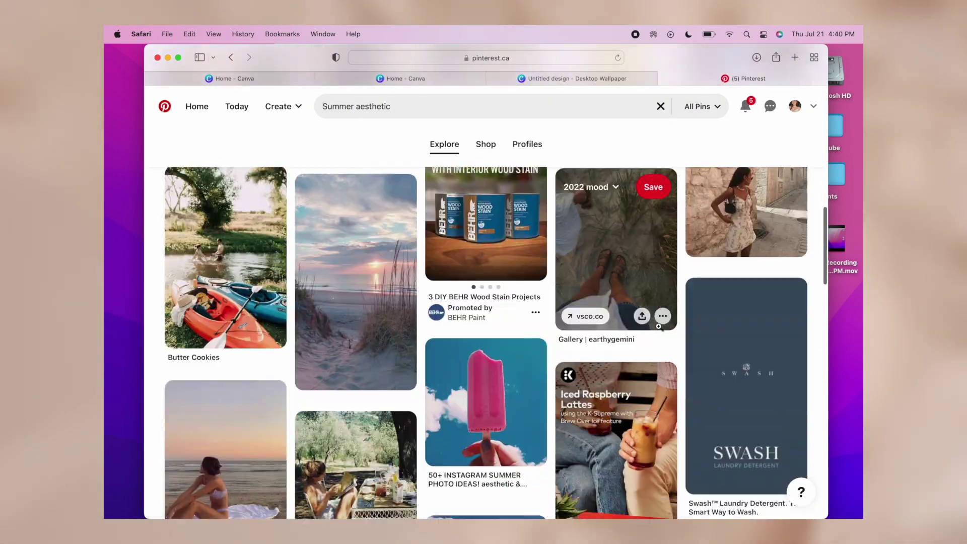
scroll(659, 321, "down", 15)
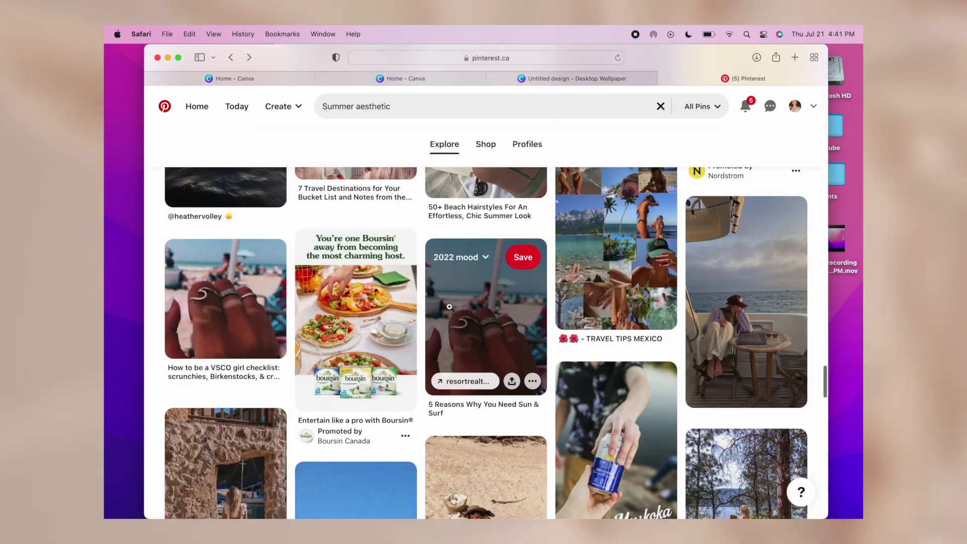
scroll(450, 307, "down", 10)
scroll(450, 307, "down", 6)
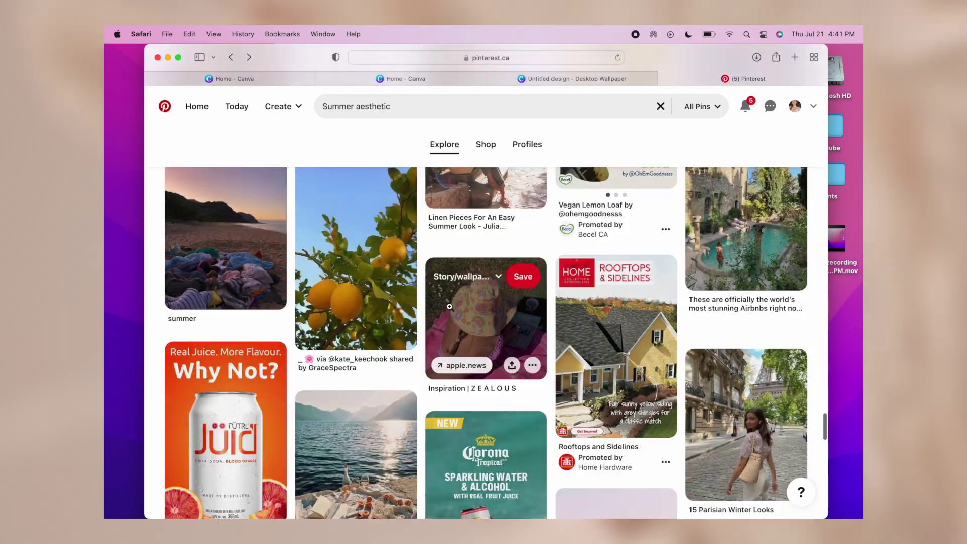
left_click(388, 231)
Open the citrus tree pin's page and look it over
left_click(352, 322)
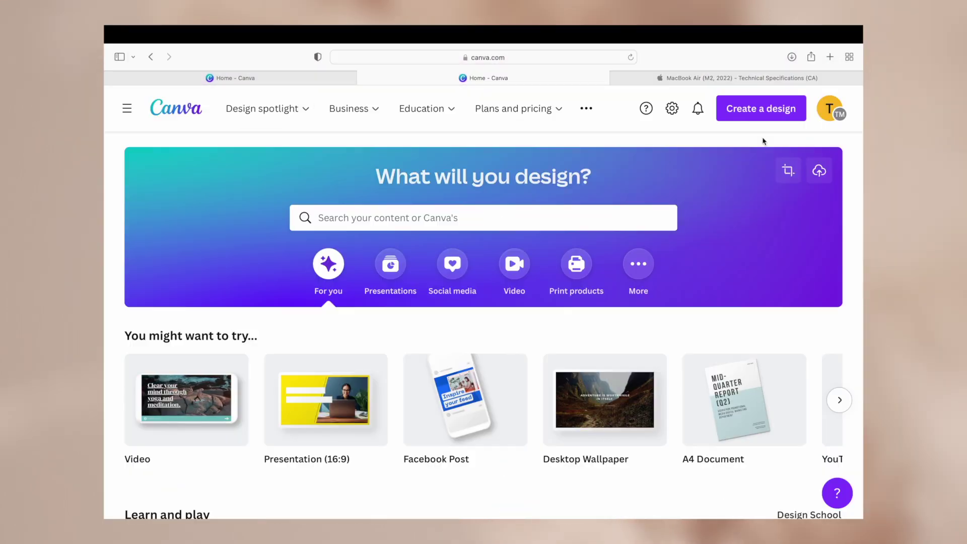
scroll(762, 141, "down", 5)
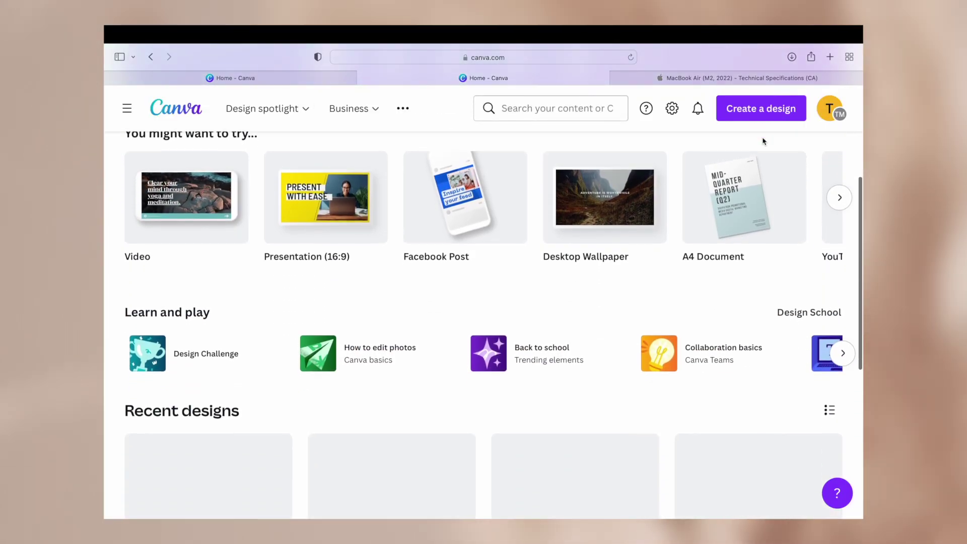
scroll(763, 141, "up", 4)
scroll(764, 141, "up", 2)
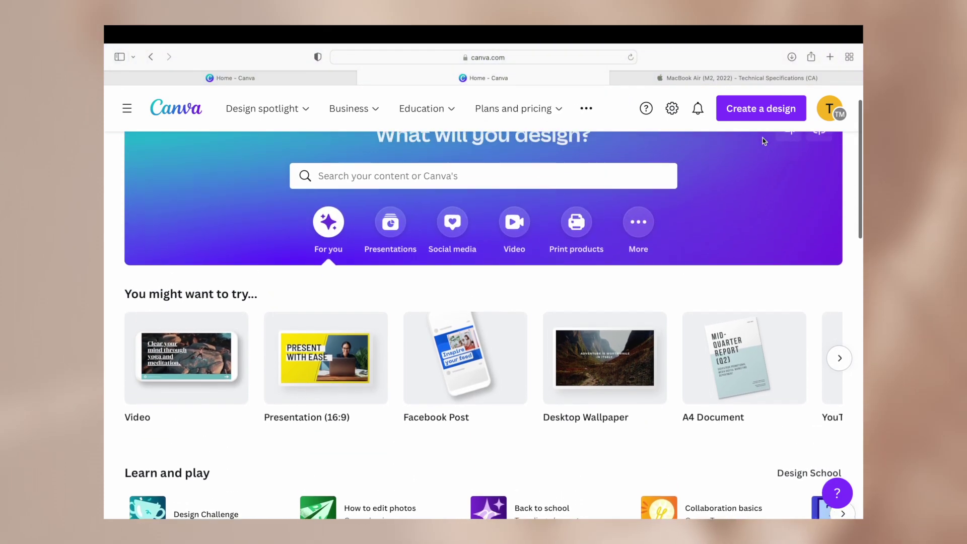
Find Canva's 1920 × 1080 px Desktop Wallpaper size via 'desktop wall', then check MacBook Air specs
left_click(773, 108)
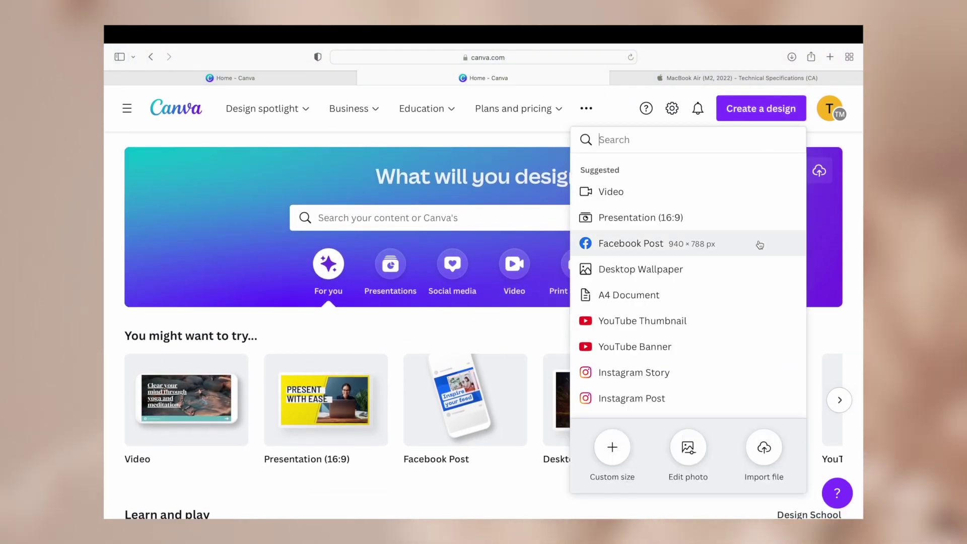
scroll(758, 244, "down", 5)
scroll(759, 245, "down", 4)
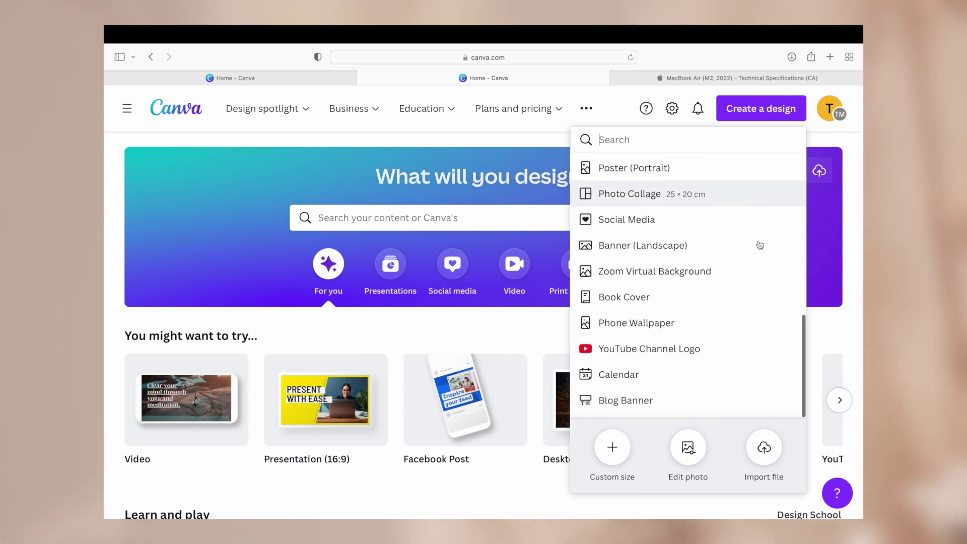
scroll(760, 245, "up", 8)
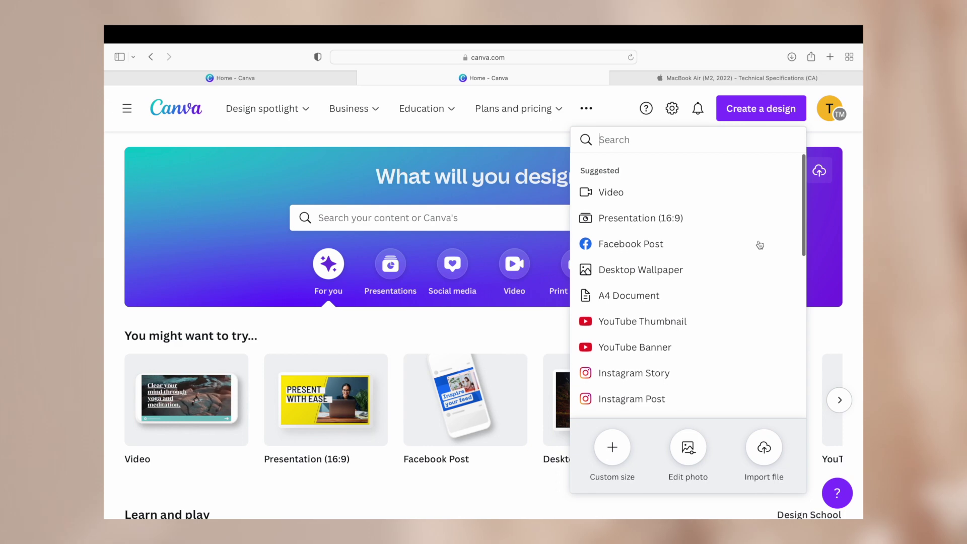
type("desktop wall")
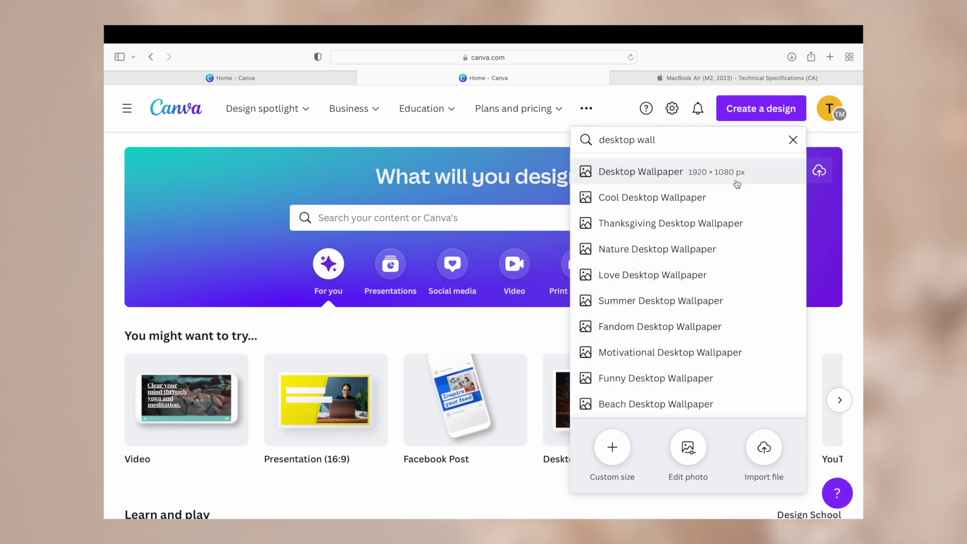
left_click(696, 81)
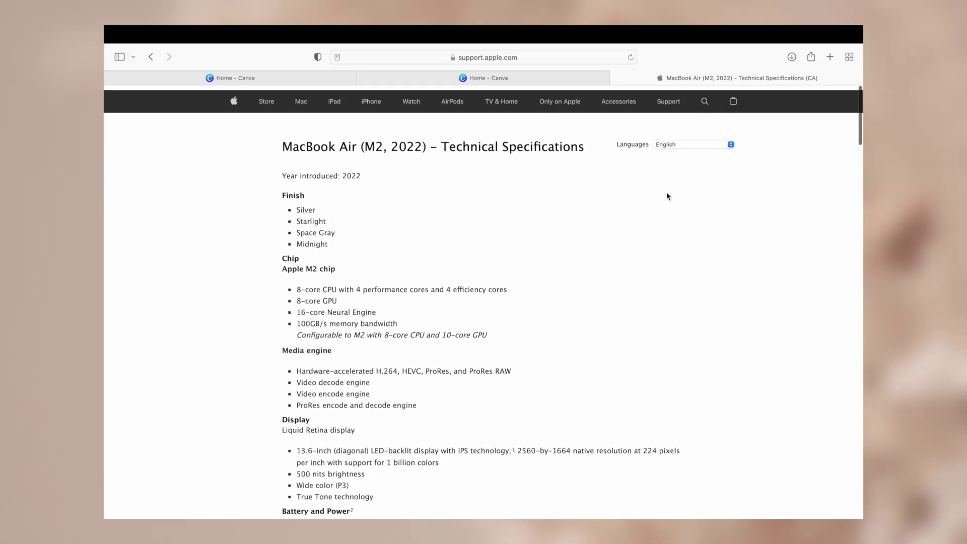
scroll(668, 197, "down", 1)
left_click_drag(281, 140, 548, 149)
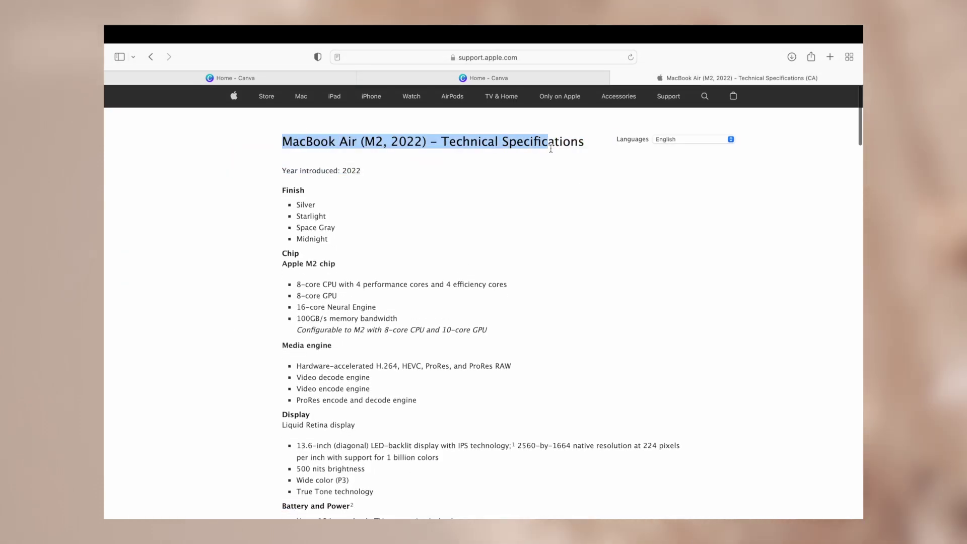
scroll(612, 261, "down", 5)
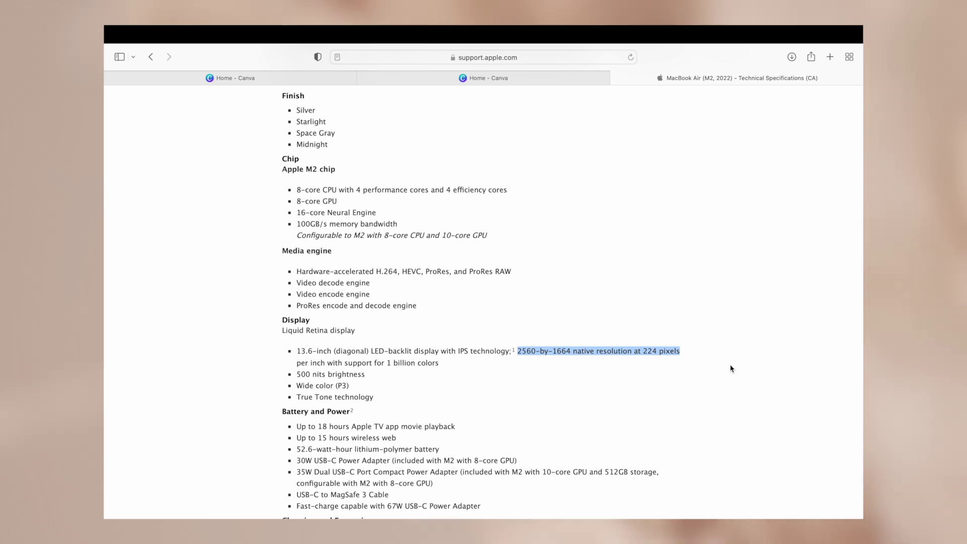
scroll(731, 369, "down", 2)
scroll(731, 369, "down", 1)
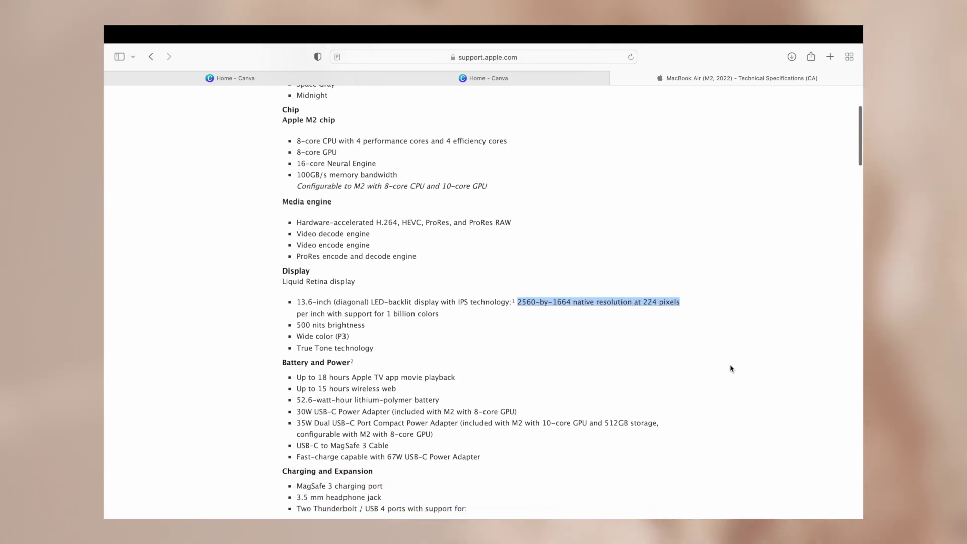
left_click(731, 368)
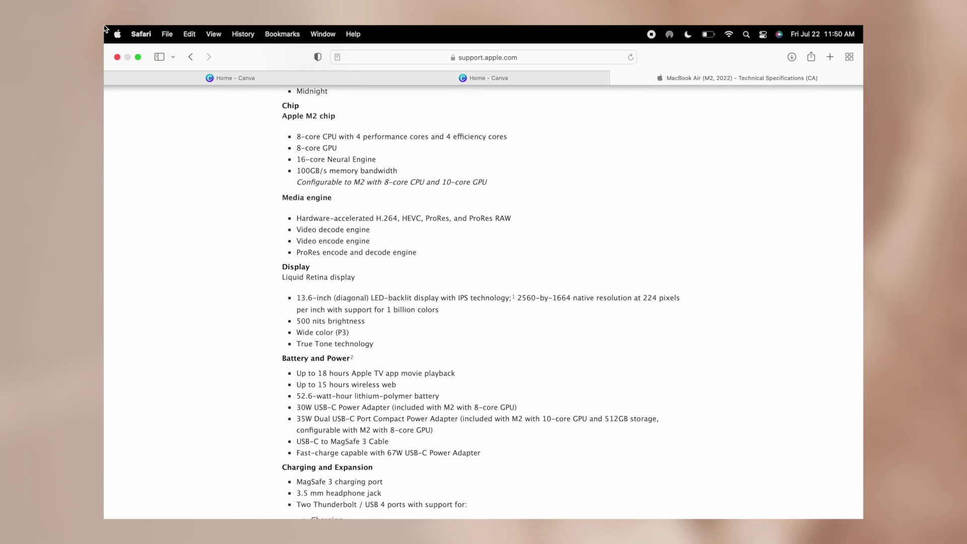
left_click(106, 29)
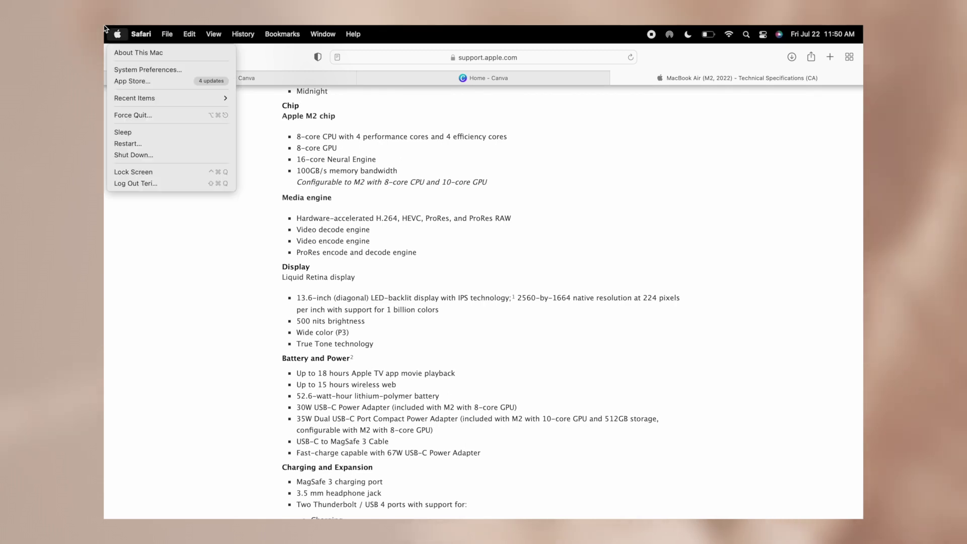
Check in About This Mac that the built-in display is 13.6-inch, 2560 × 1664
left_click(119, 53)
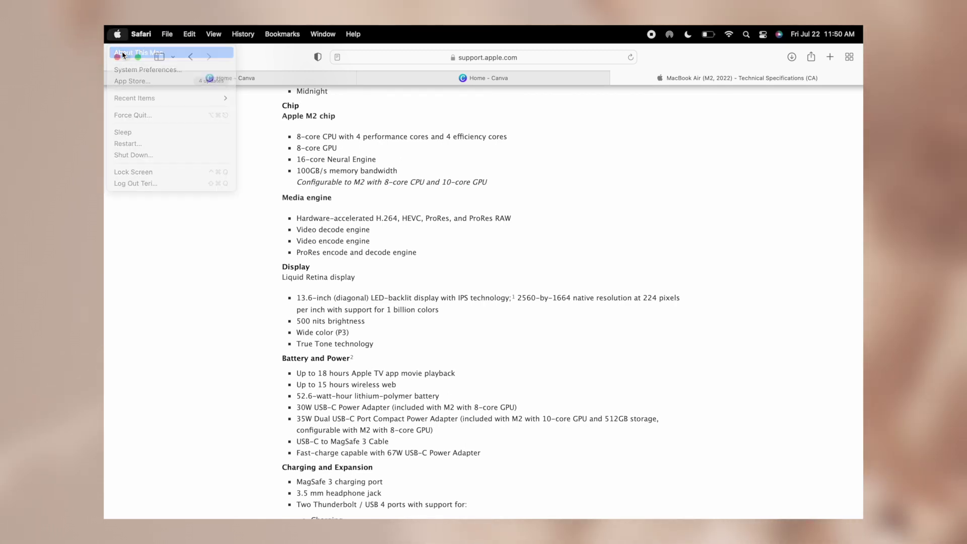
left_click(449, 138)
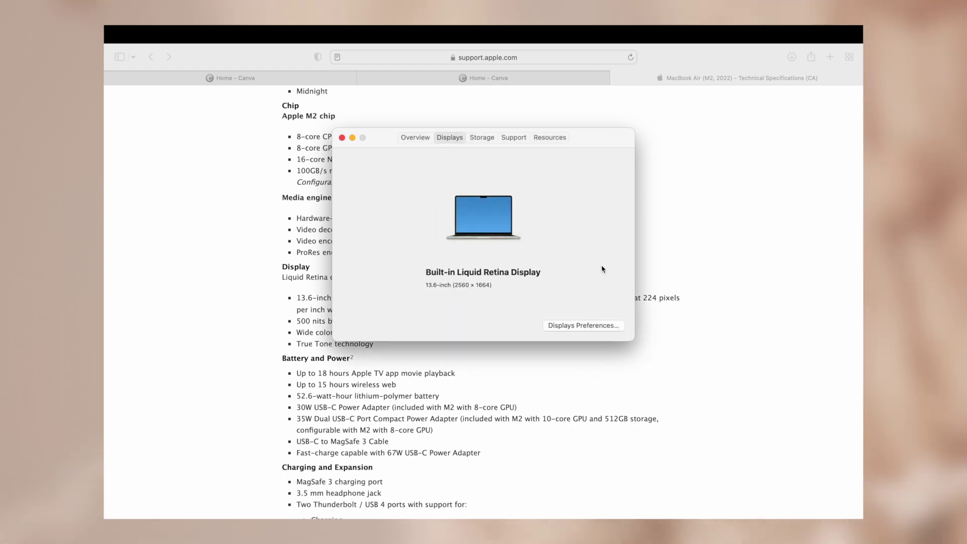
left_click_drag(492, 285, 425, 284)
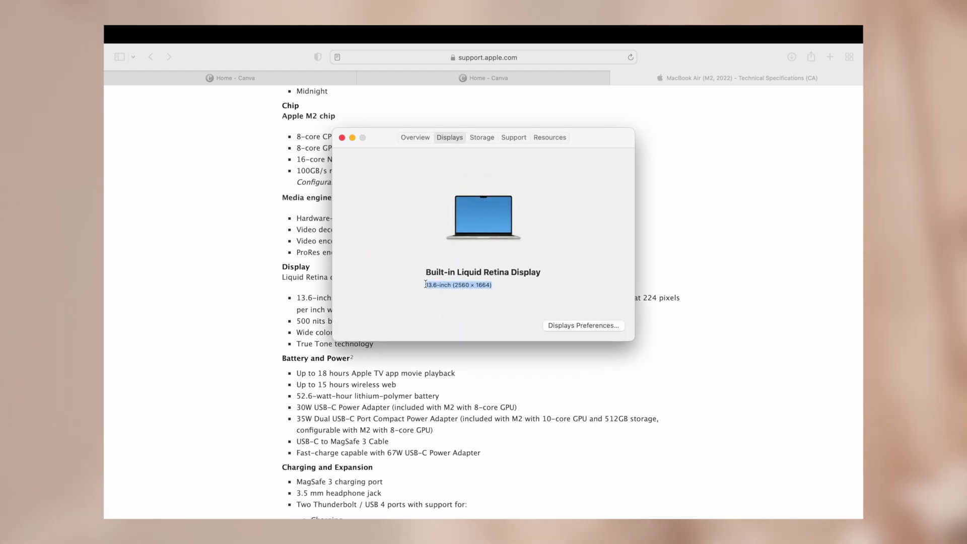
left_click(594, 81)
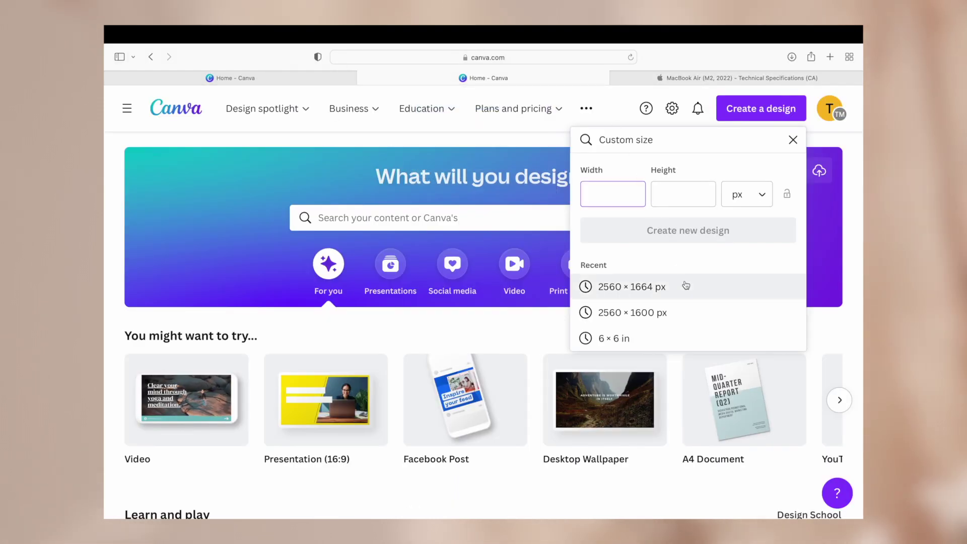
Create a blank 2560 × 1664 px design from the recent custom sizes
left_click(731, 288)
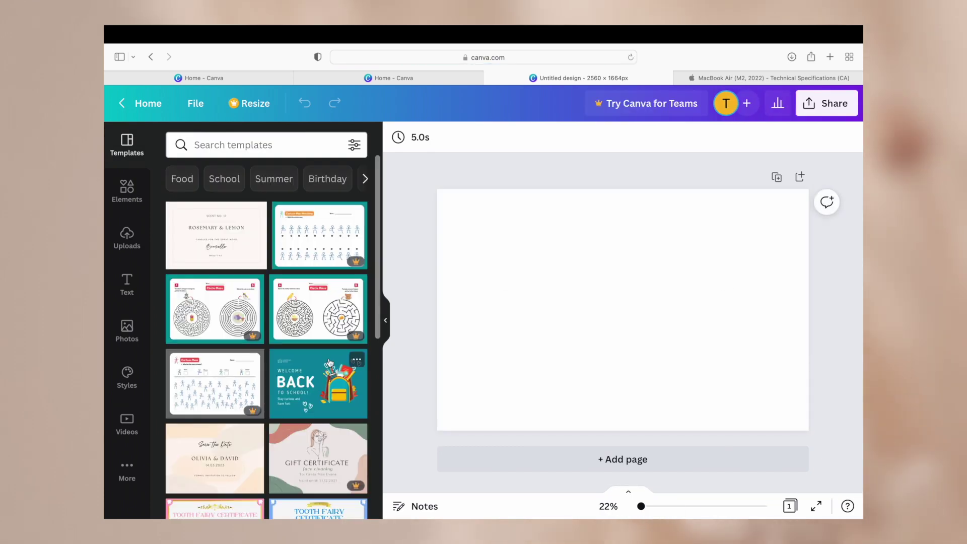
scroll(328, 362, "down", 10)
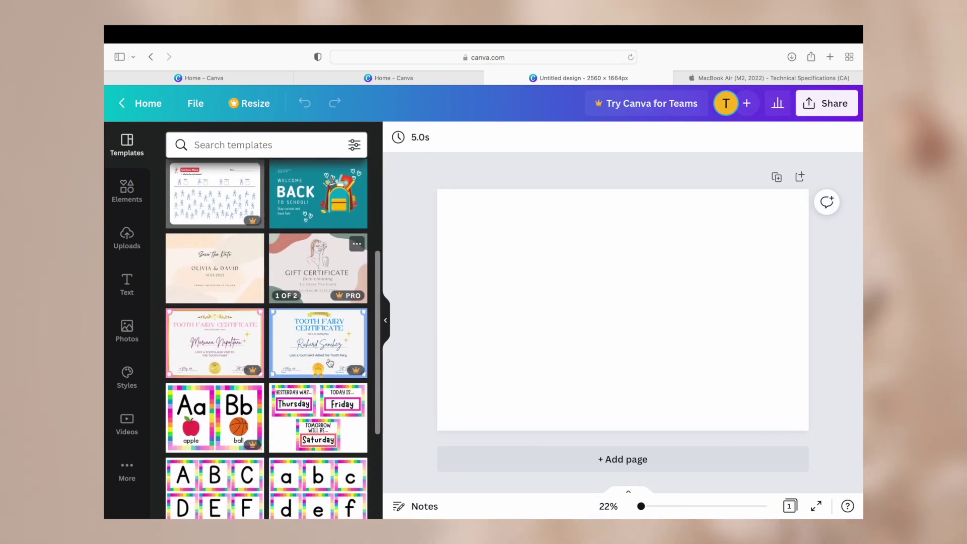
scroll(329, 363, "down", 3)
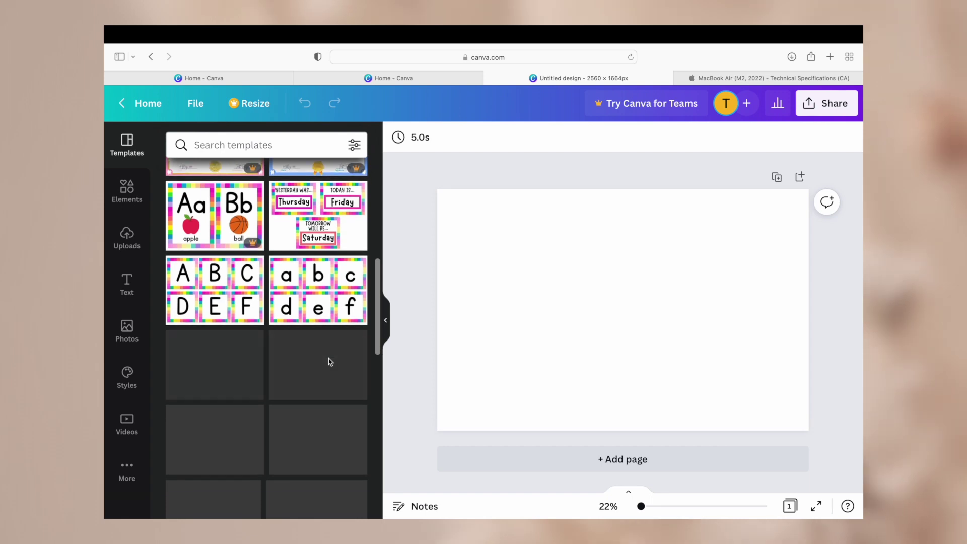
Search templates for 'Desktop Wallpapers' and then 'Desktop Wallpaper'
scroll(330, 362, "up", 15)
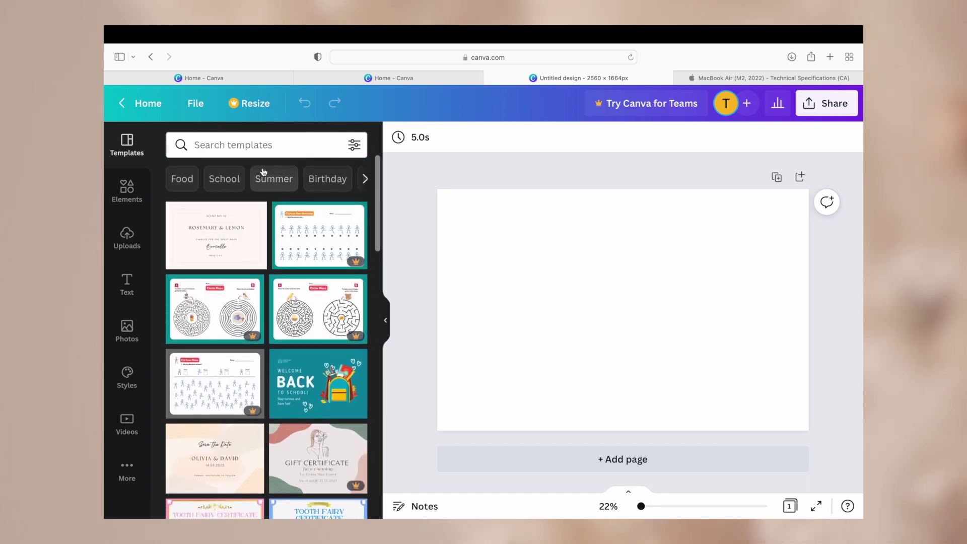
left_click(243, 151)
type("desktop")
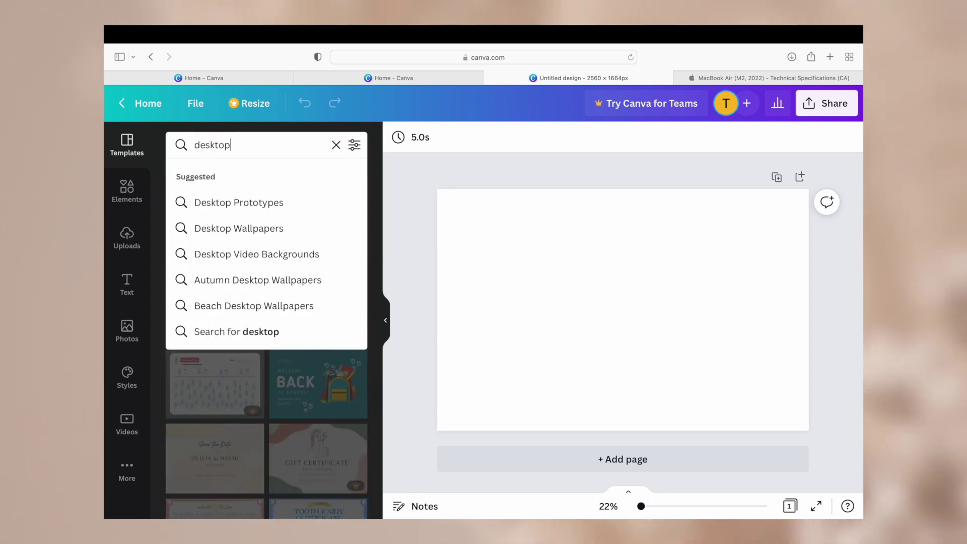
key("Down")
key("Down")
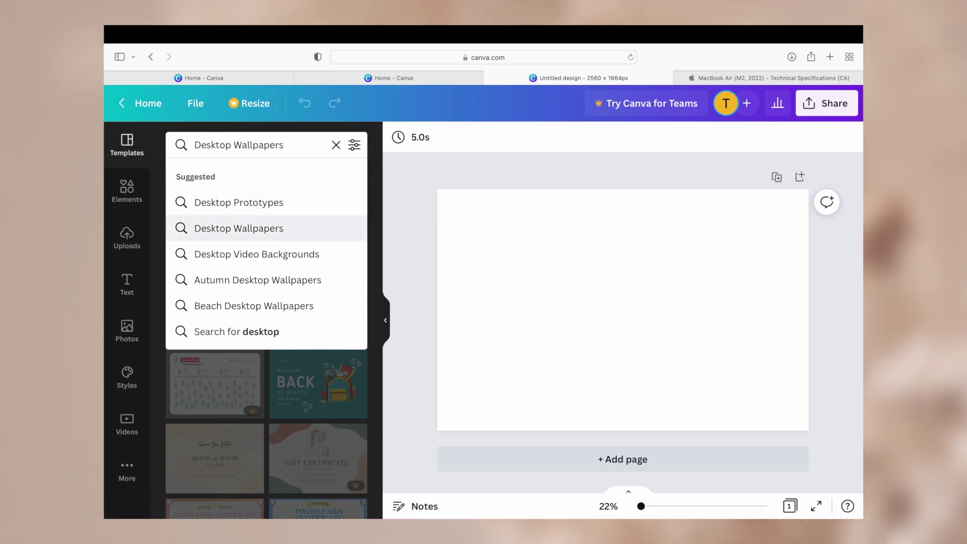
key("Return")
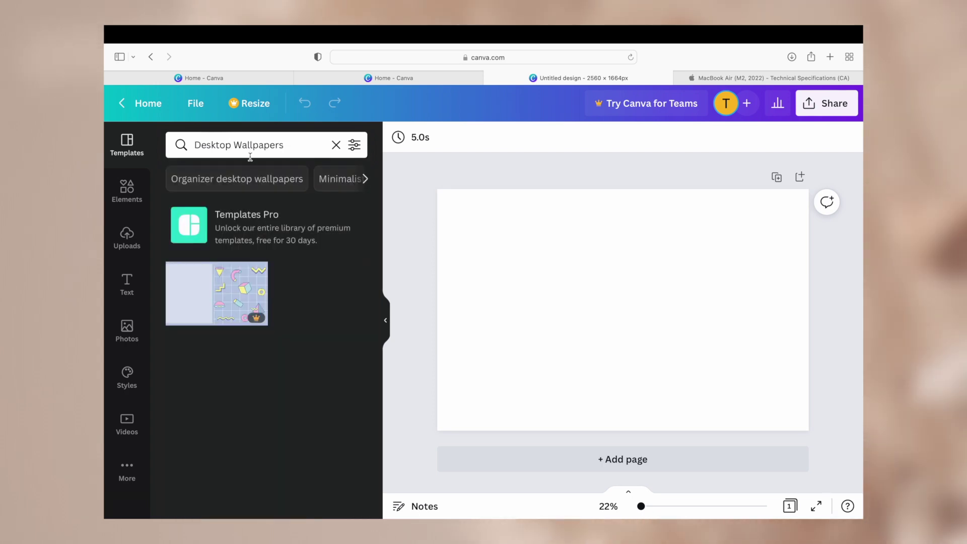
left_click(299, 151)
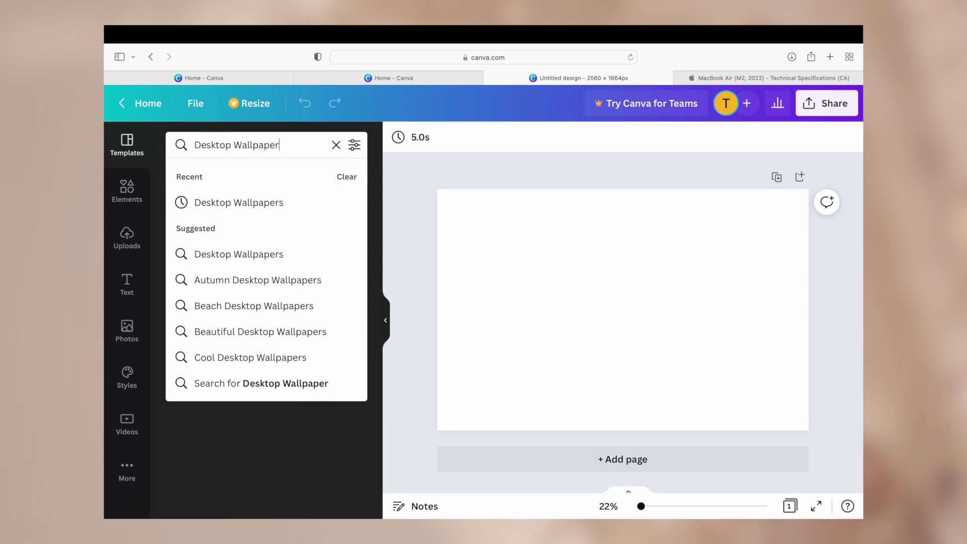
key("Return")
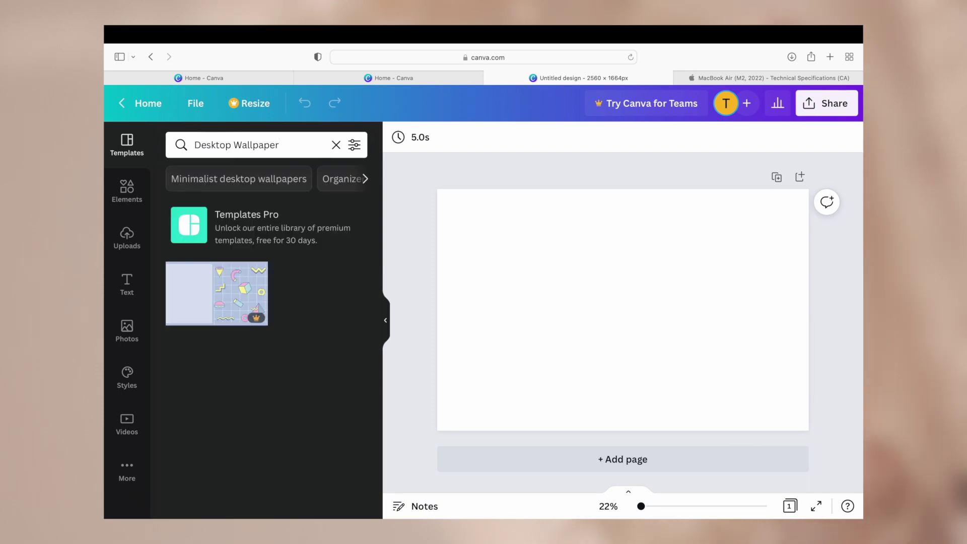
Clear the template search and browse the default templates
left_click(329, 148)
scroll(313, 281, "down", 15)
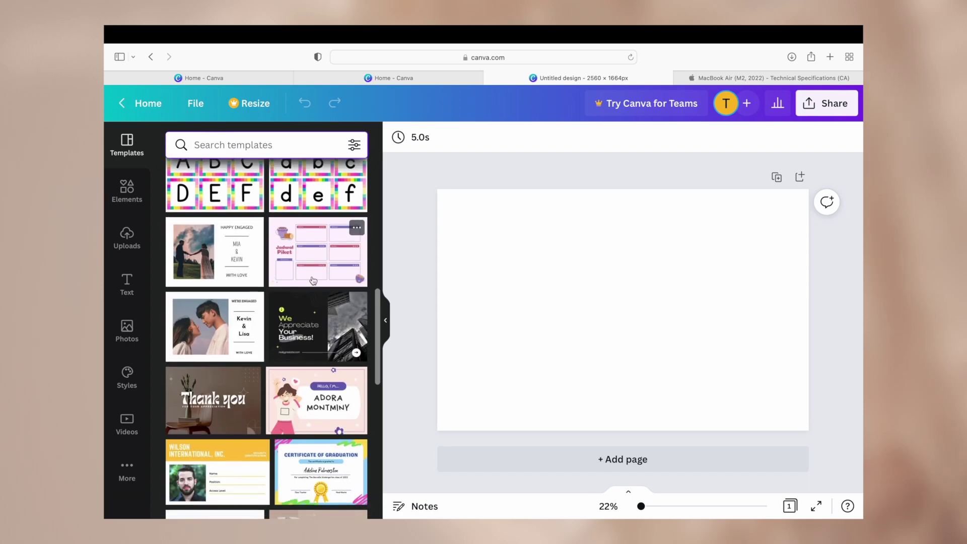
scroll(313, 280, "down", 10)
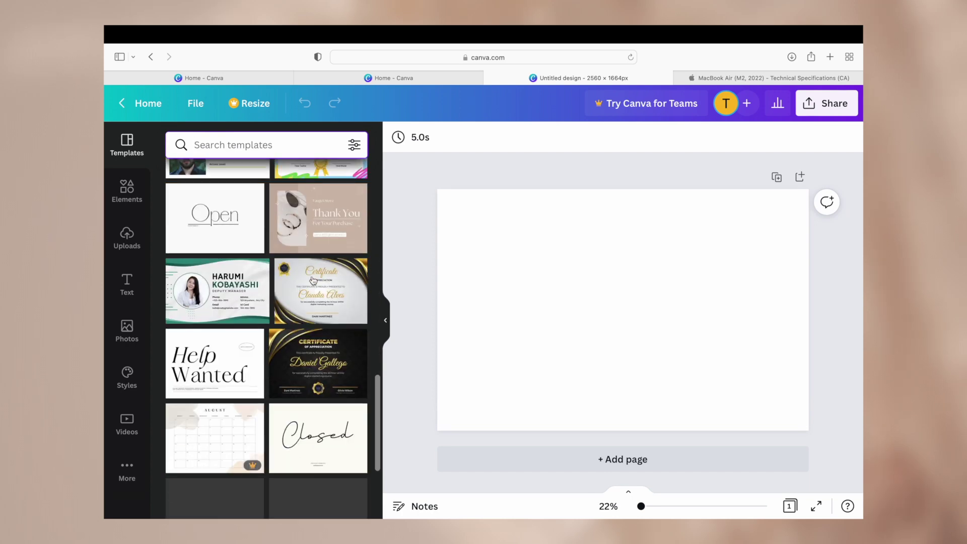
scroll(313, 280, "down", 5)
left_click(226, 145)
Search templates for 'wallpaper' and apply the beige floral template to the blank page
type("wall")
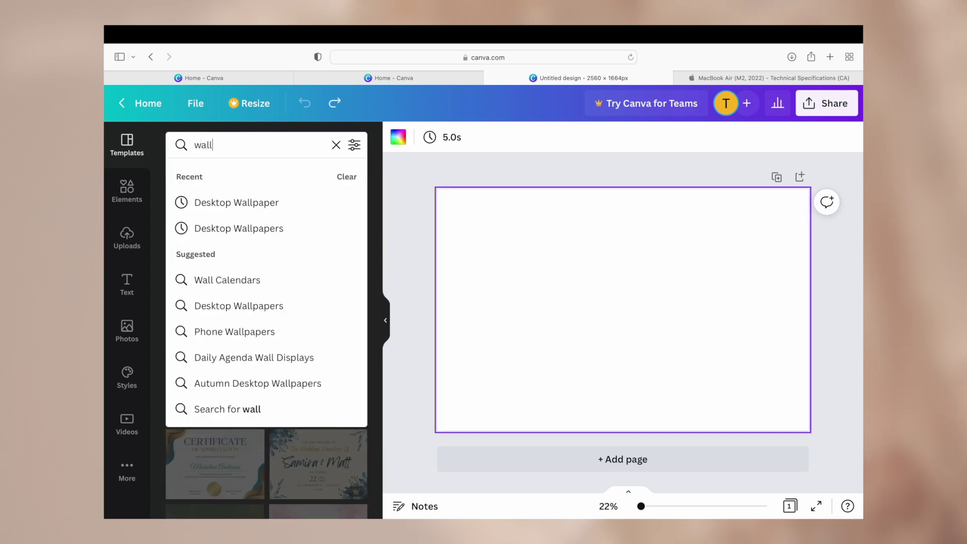
type("paper")
key("Return")
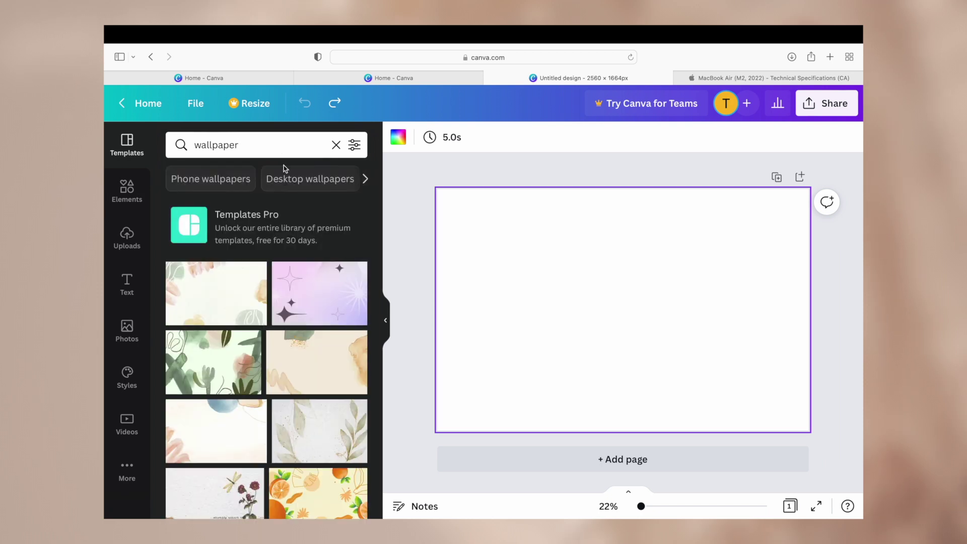
scroll(274, 284, "down", 5)
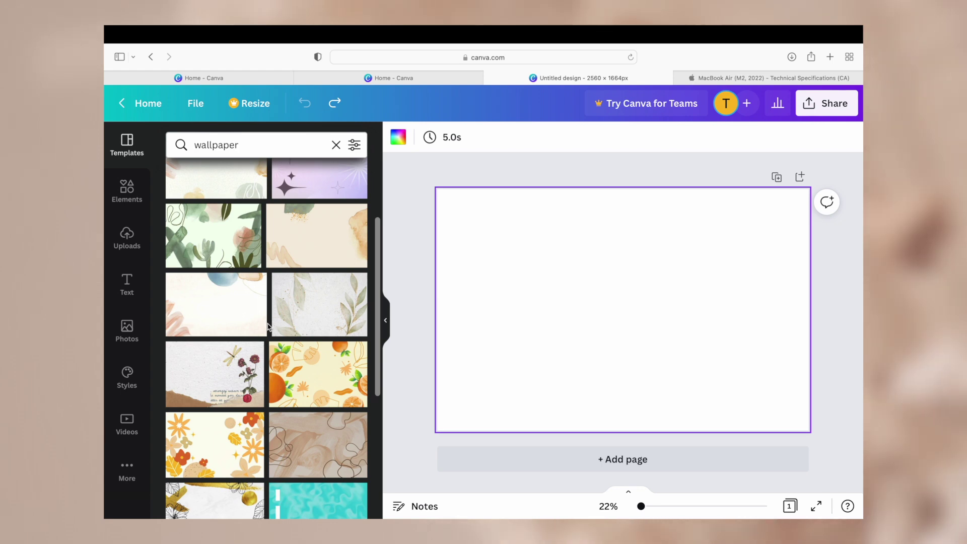
scroll(269, 326, "down", 5)
scroll(269, 326, "down", 15)
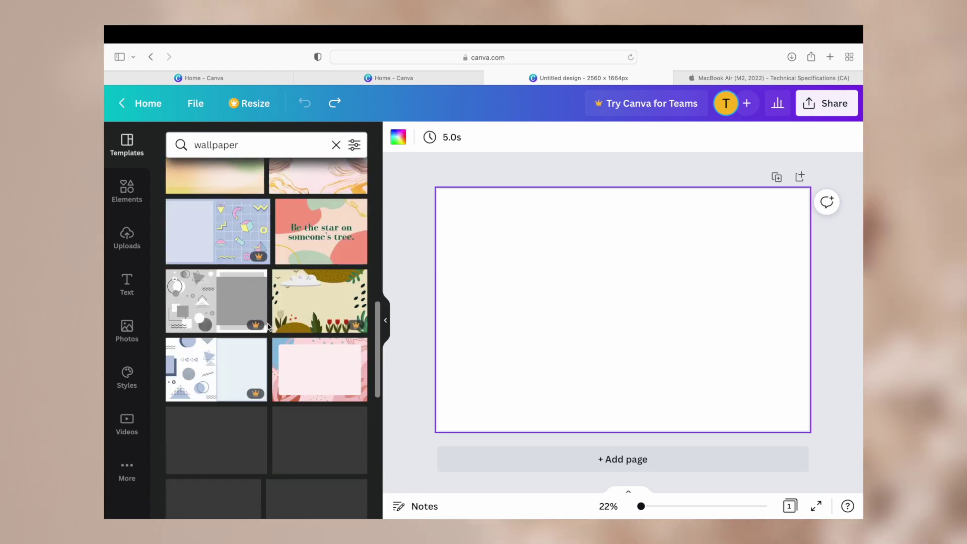
scroll(268, 327, "down", 10)
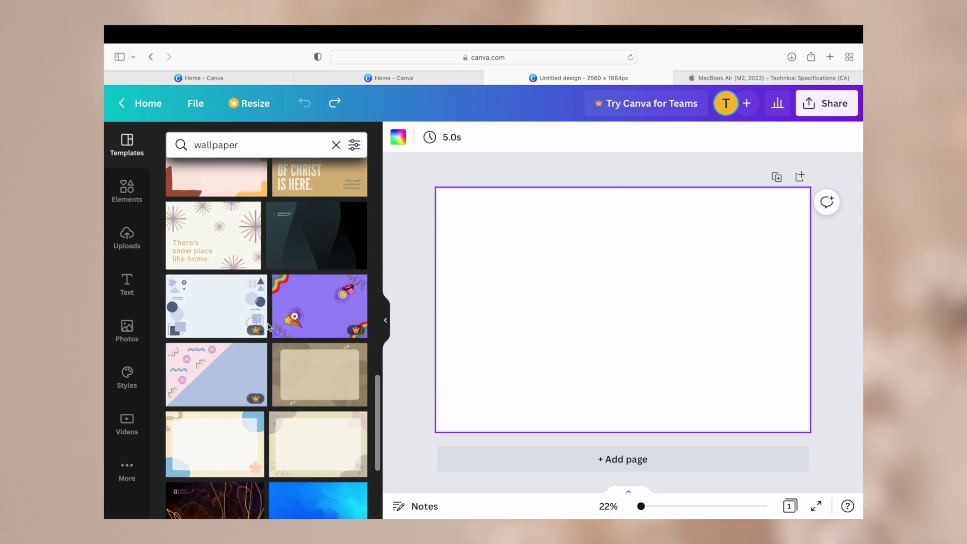
scroll(268, 326, "down", 10)
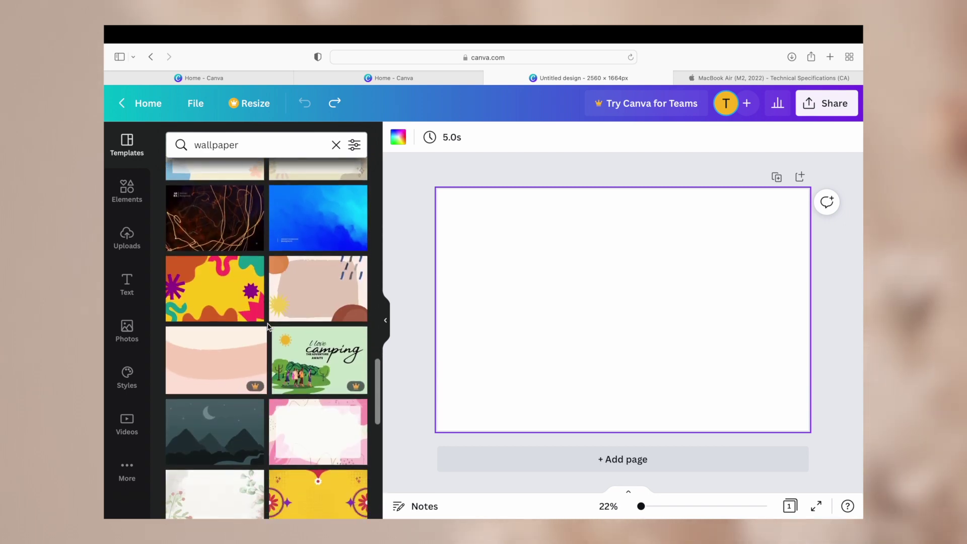
scroll(269, 326, "down", 4)
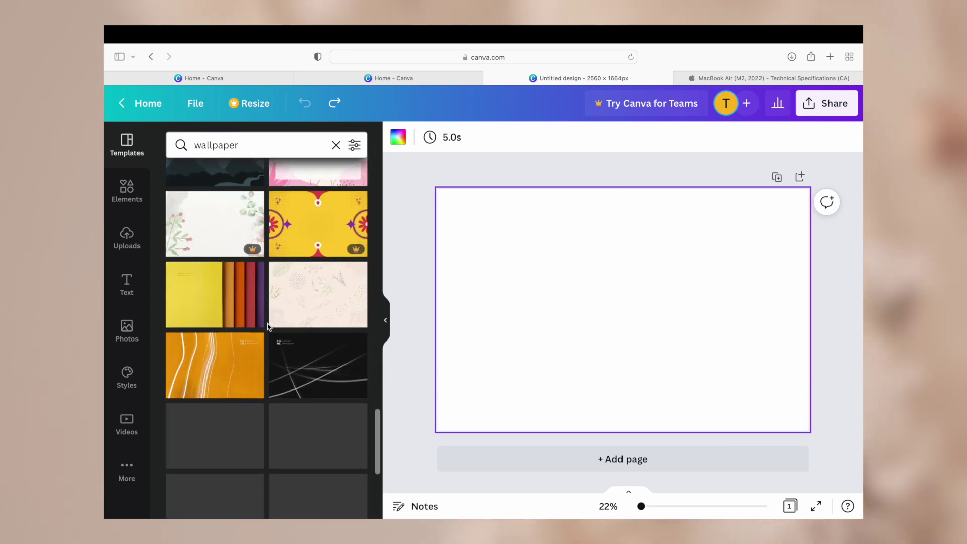
left_click(298, 307)
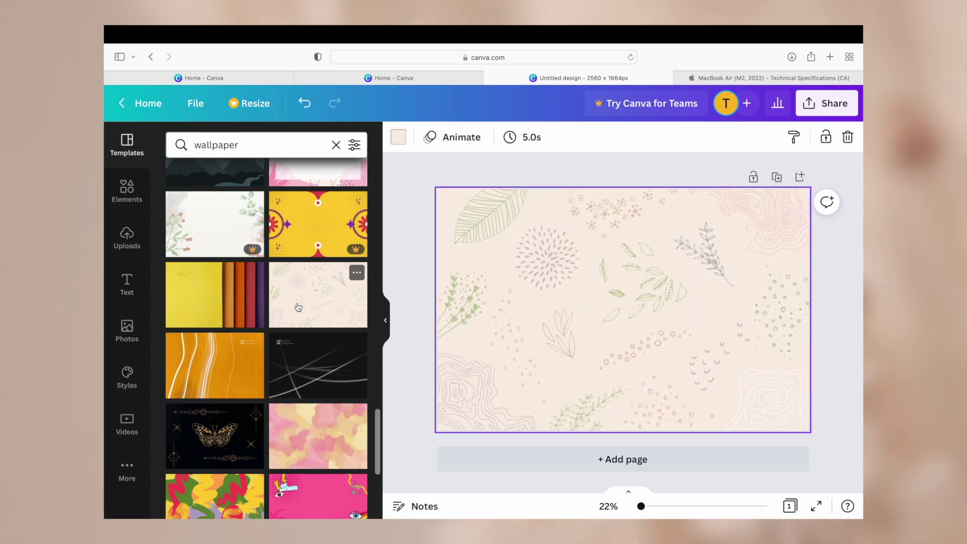
Select all the leaf and dot decorations and delete them, leaving the peach background
scroll(298, 307, "down", 5)
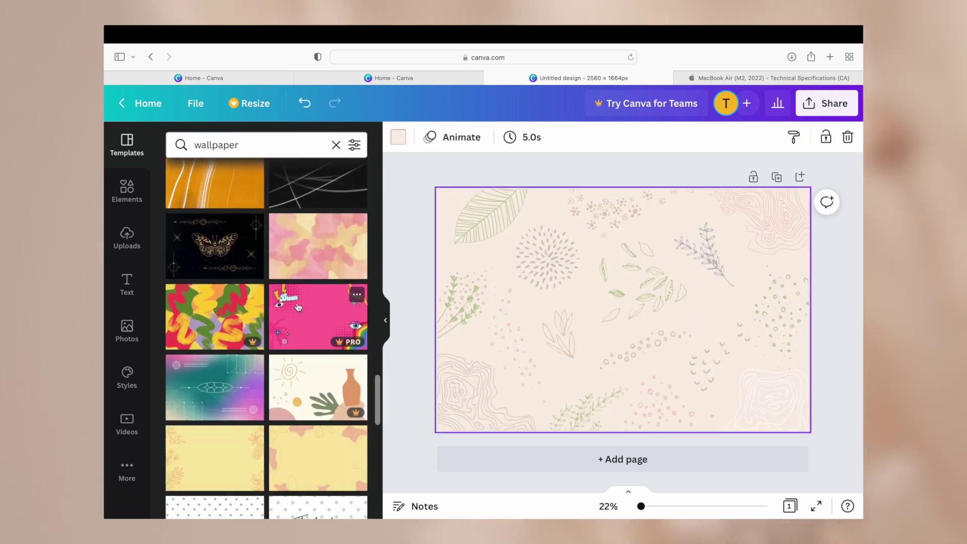
scroll(299, 307, "down", 8)
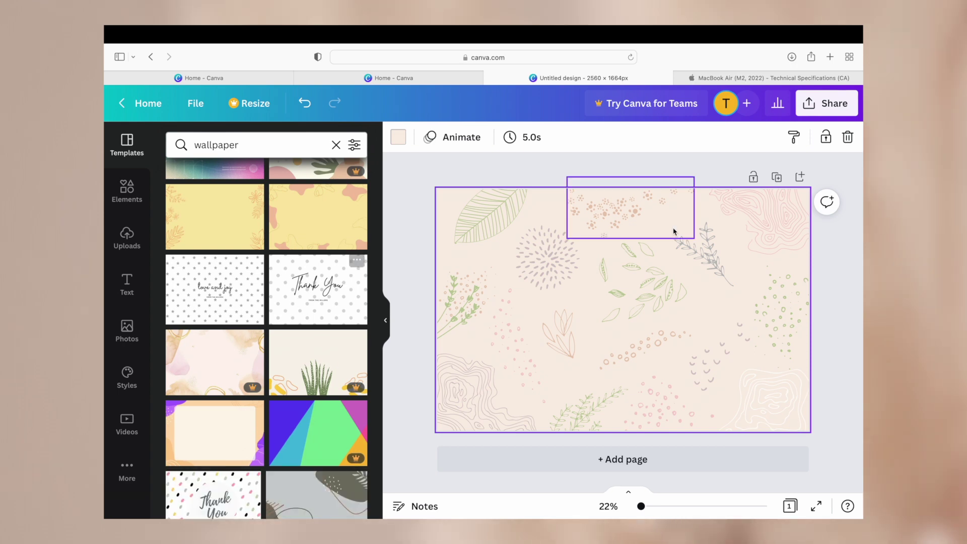
left_click(839, 349)
left_click_drag(825, 415, 449, 232)
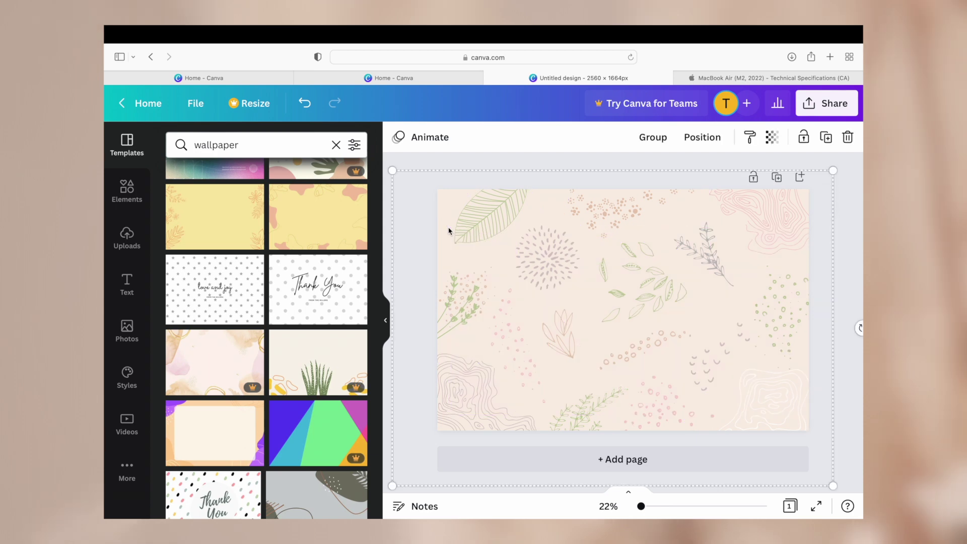
key("BackSpace")
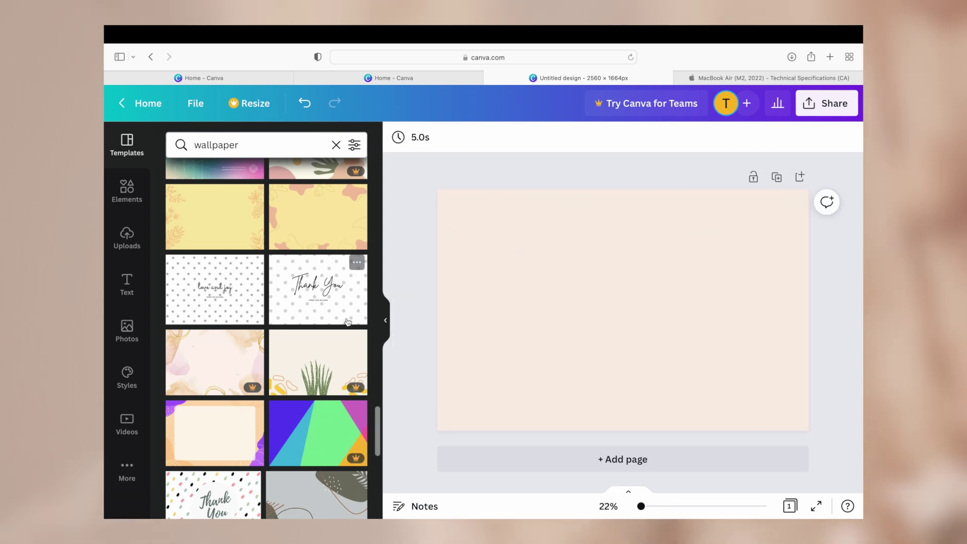
scroll(380, 330, "down", 5)
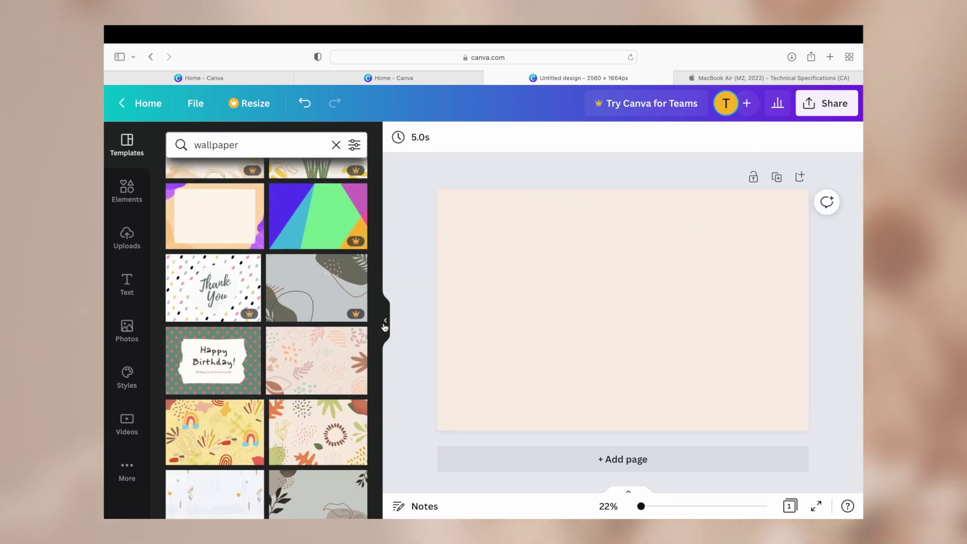
Search templates for 'polaroid'
left_click(385, 320)
left_click(153, 320)
type("polaroid")
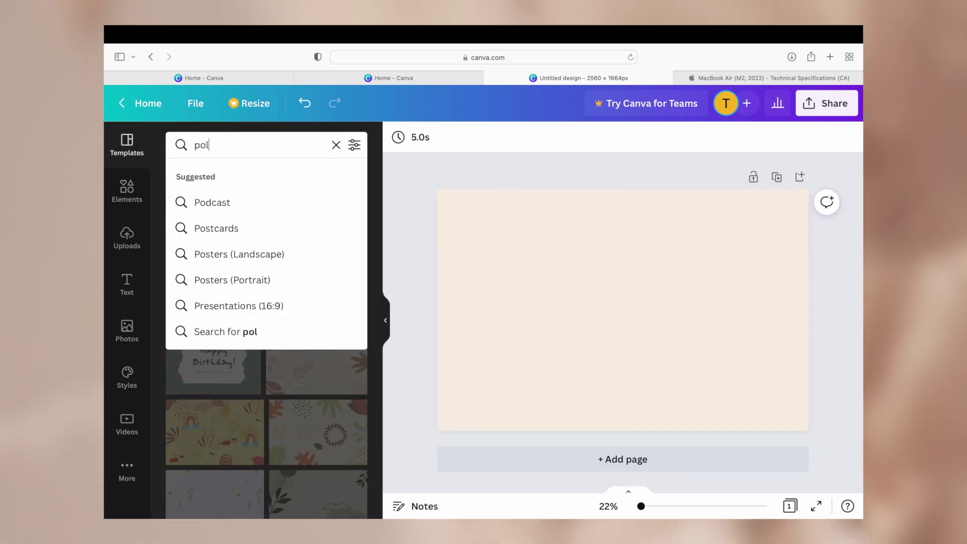
key("Return")
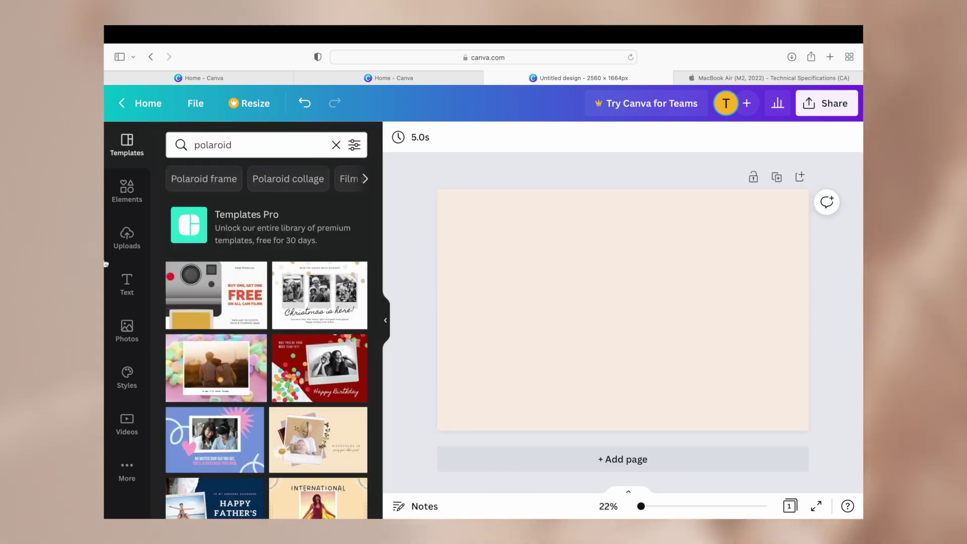
Add the Honeymoon Best moments collage as a page, select its background, and type 'july 202'
scroll(197, 308, "down", 3)
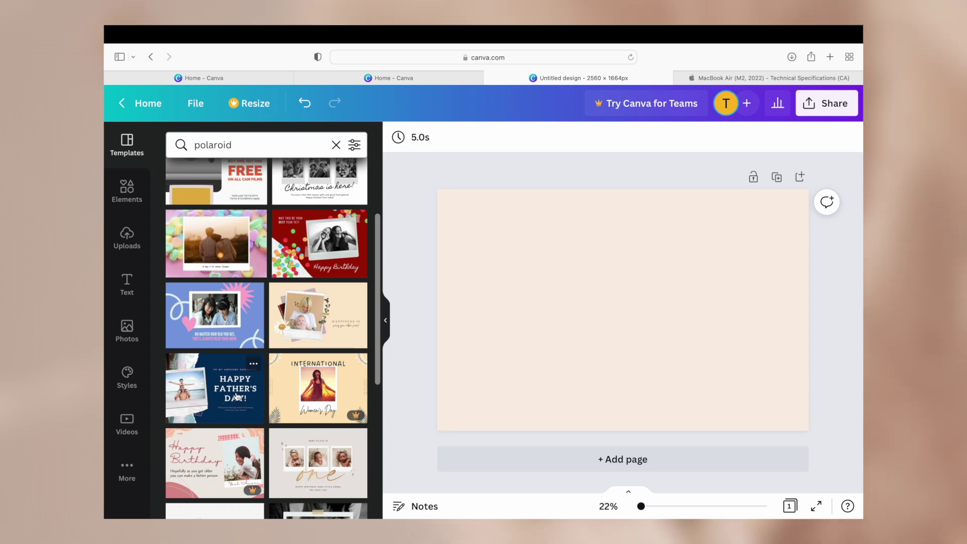
scroll(237, 397, "down", 2)
scroll(237, 396, "down", 3)
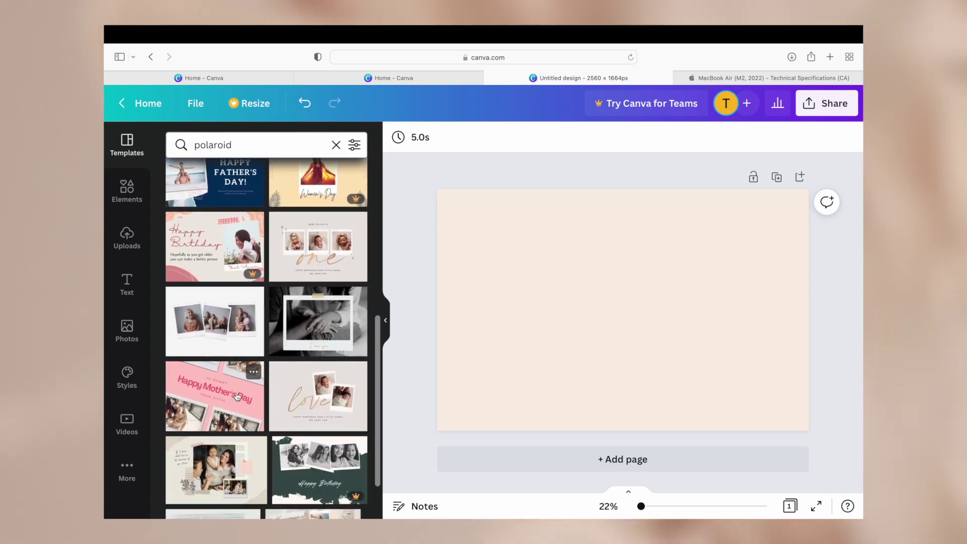
scroll(237, 396, "down", 3)
scroll(237, 396, "down", 1)
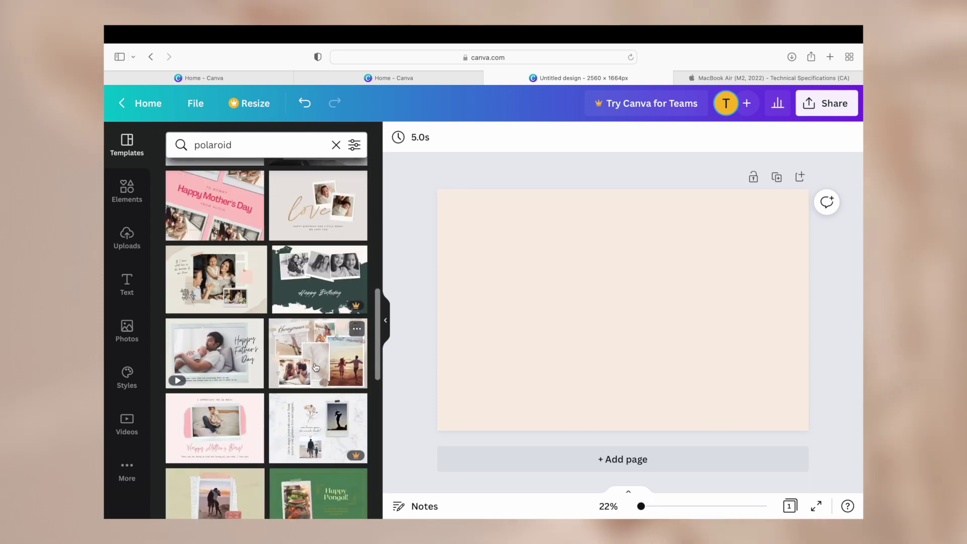
left_click(315, 368)
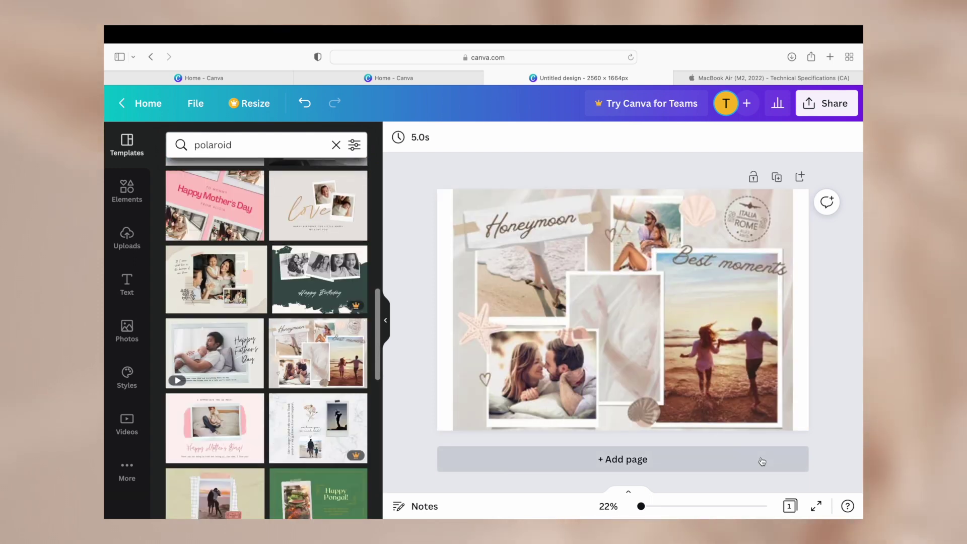
left_click(458, 254)
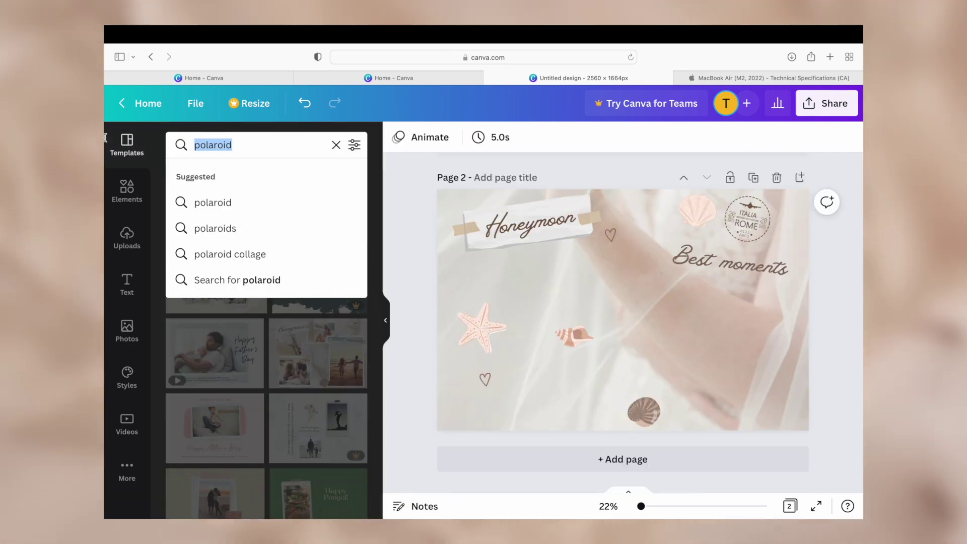
type("july 2022")
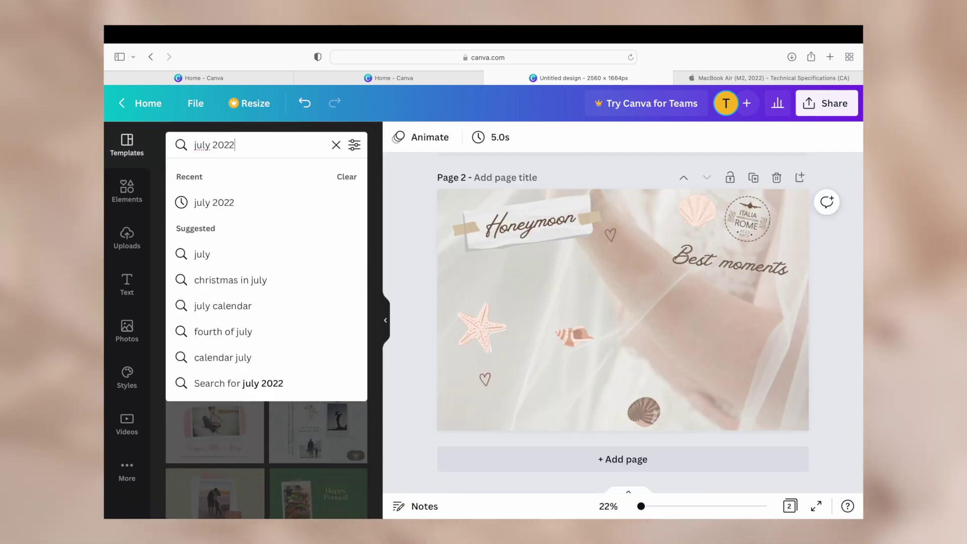
Search templates for 'july 2022', try the Calendar 2022 template, and dismiss the upgrade prompt
key("Return")
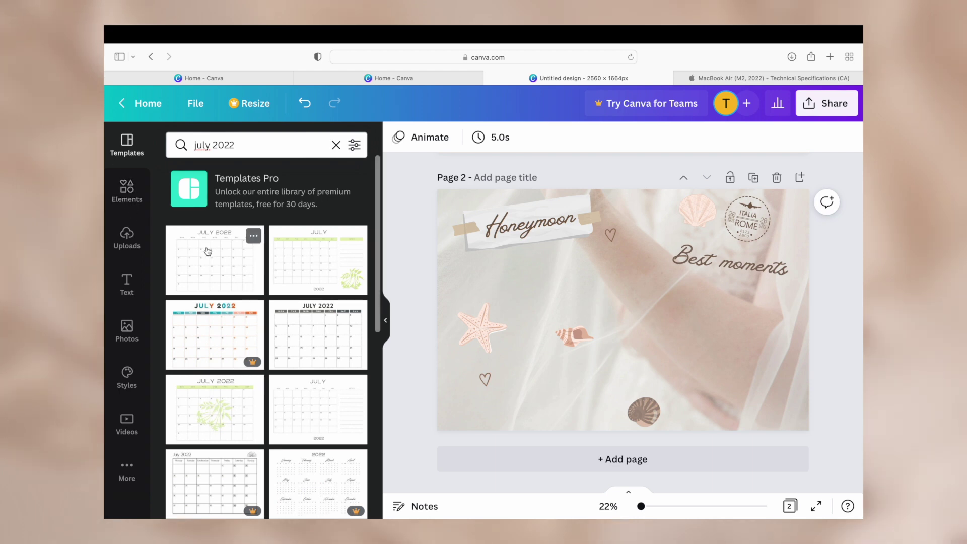
scroll(226, 327, "down", 15)
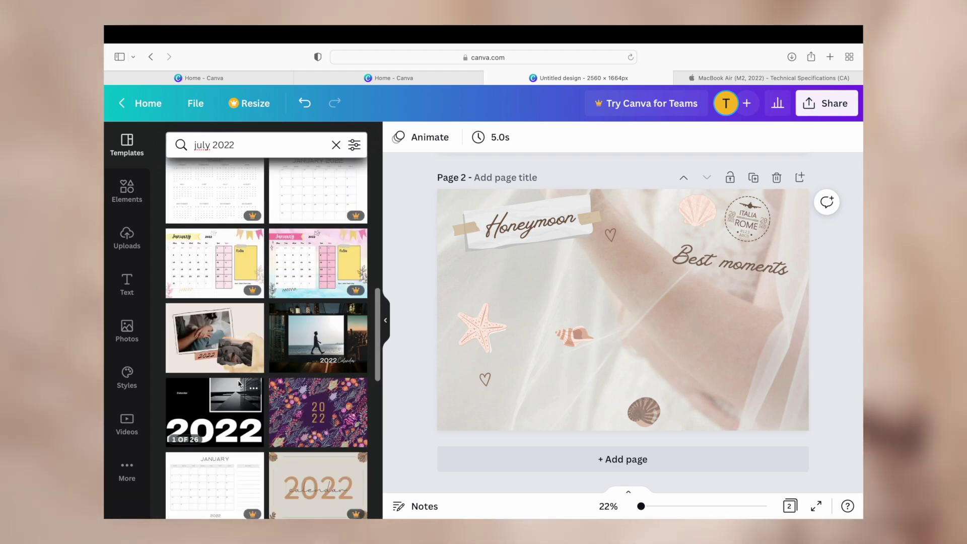
scroll(238, 380, "down", 5)
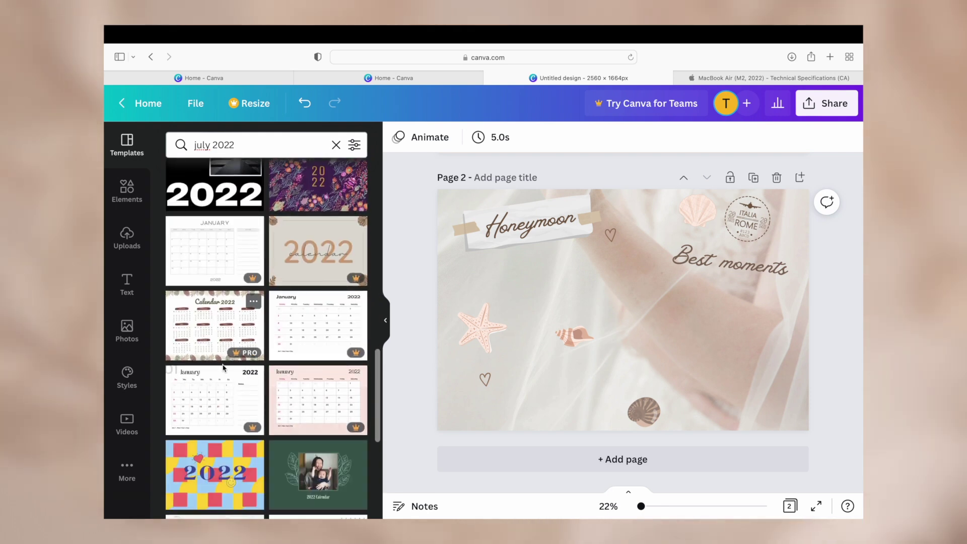
left_click(241, 323)
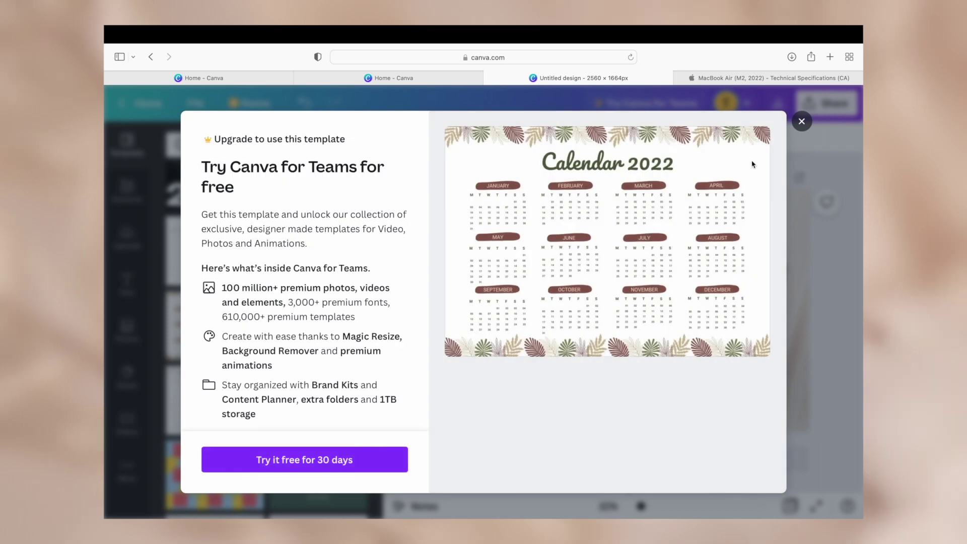
left_click(800, 123)
Apply the Colorful Film Scrapbook Travel Wall Calendar's Year 2022 beach cover to page 2
scroll(298, 342, "down", 3)
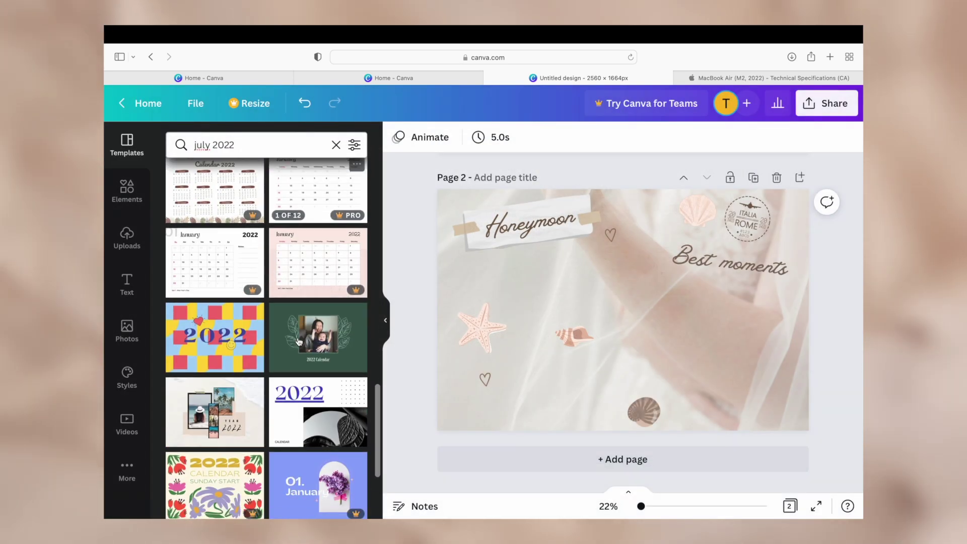
scroll(299, 342, "down", 2)
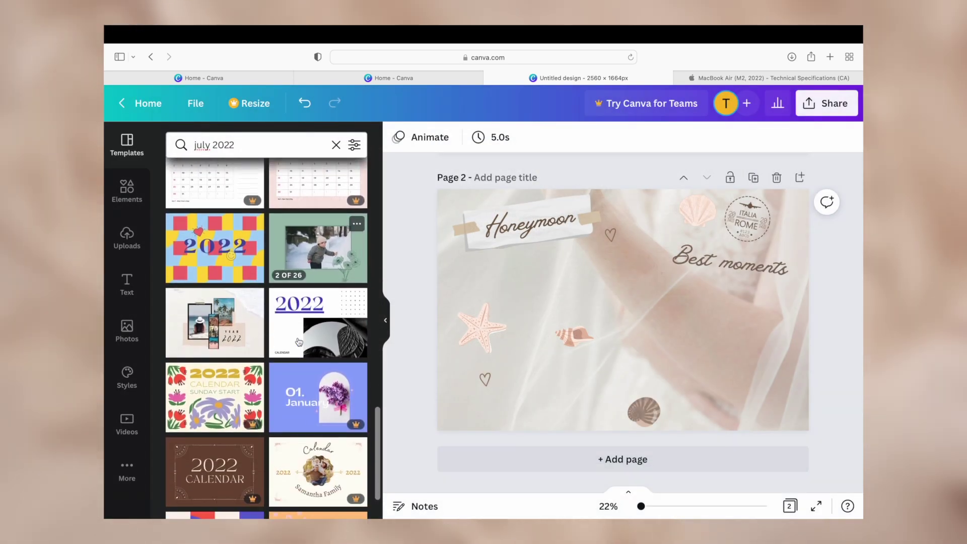
left_click(237, 335)
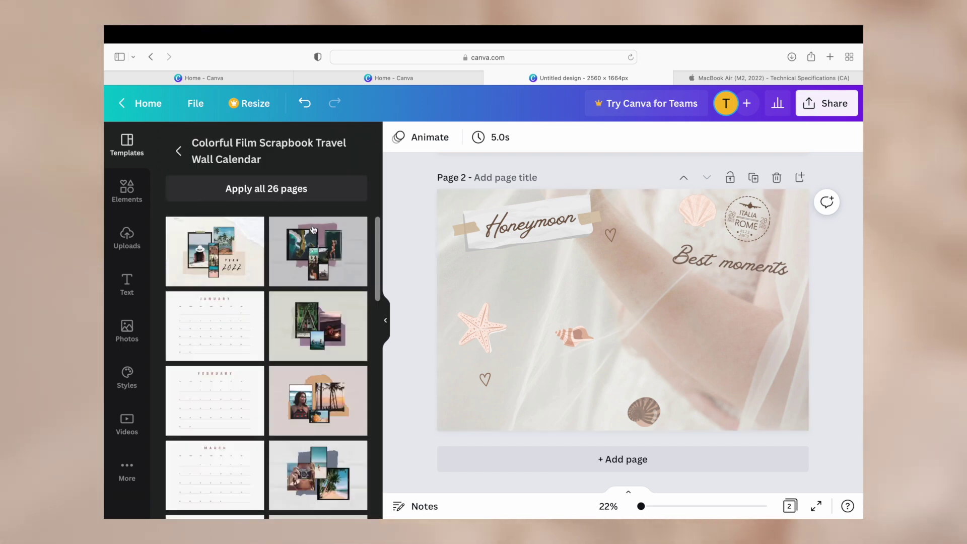
left_click(209, 281)
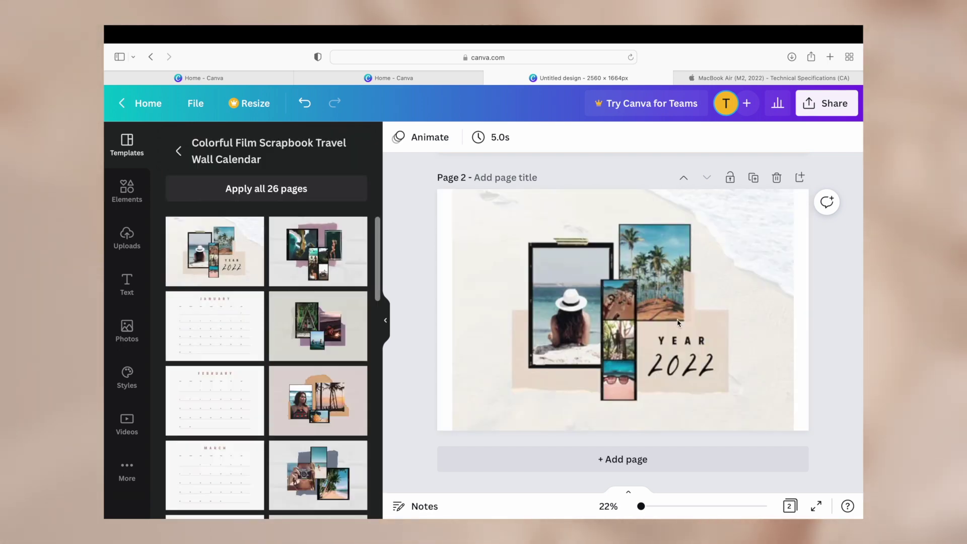
left_click(527, 229)
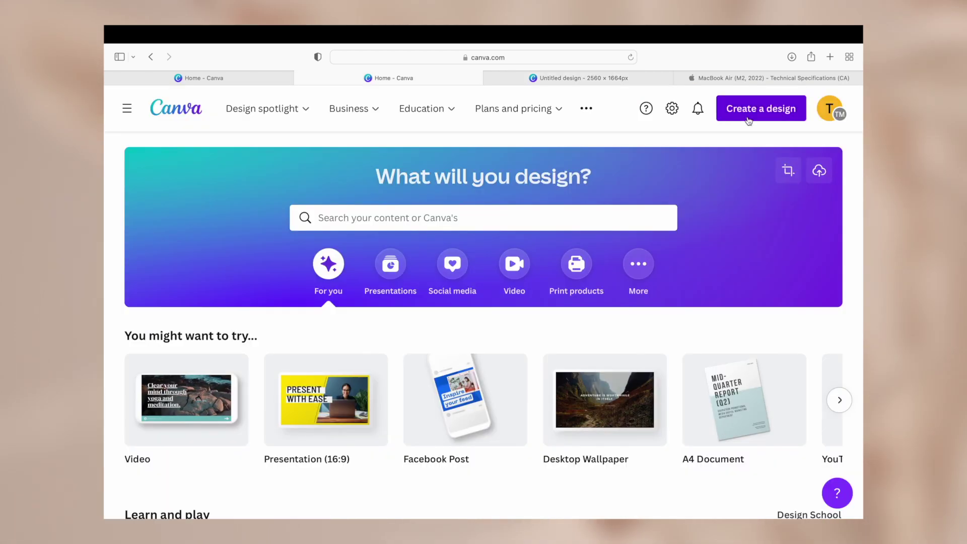
left_click(760, 108)
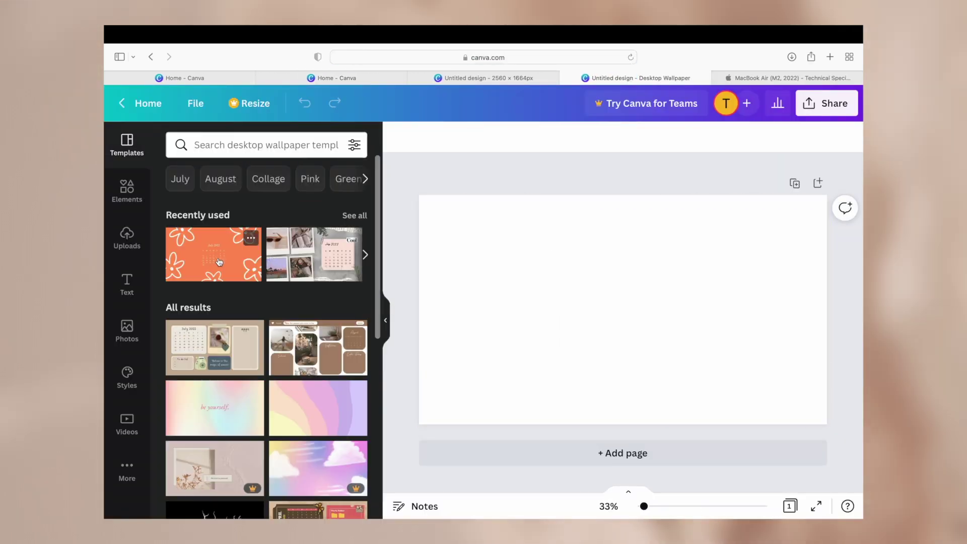
Search templates for 'July 2022' and add the July 2022 calendar to the design
left_click_drag(213, 254, 494, 305)
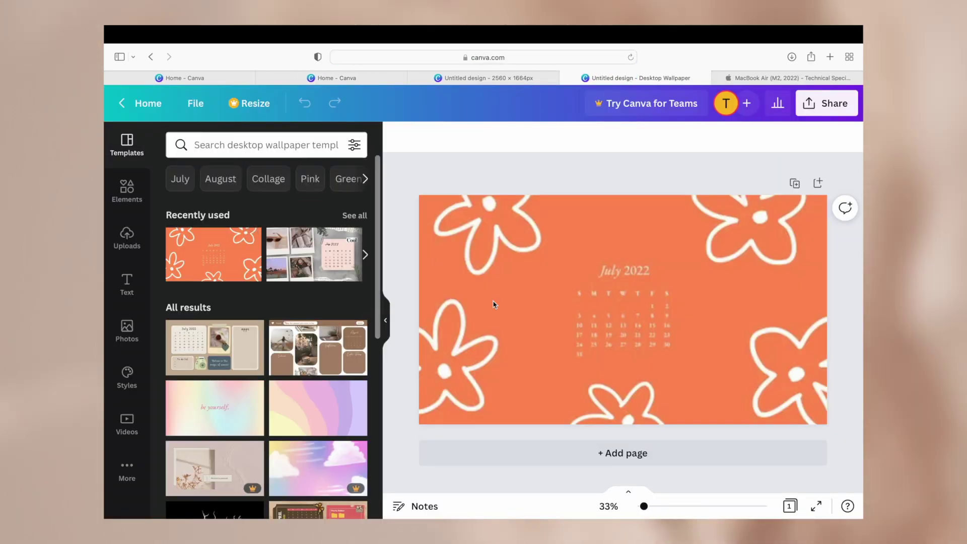
left_click(255, 154)
type("July 2022")
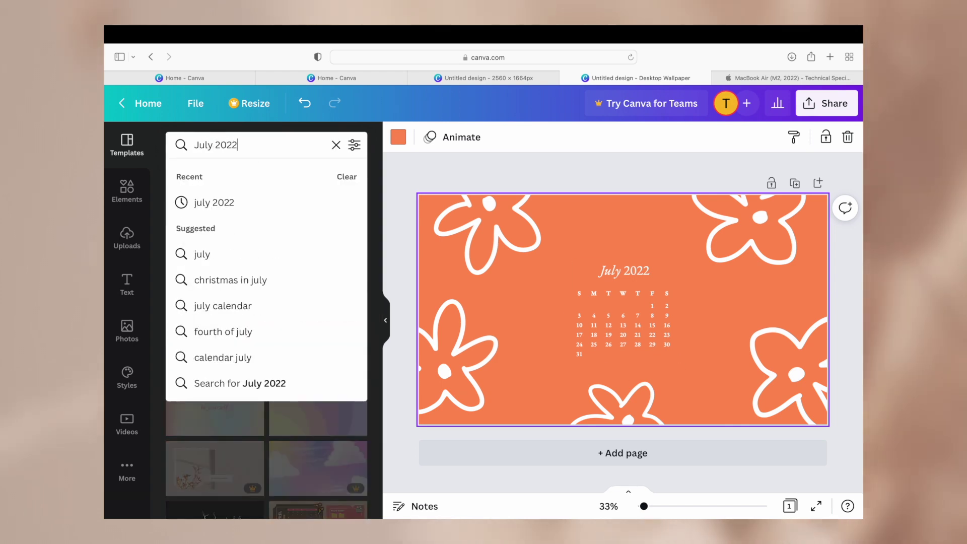
key("Return")
left_click_drag(705, 360, 547, 276)
Move the July 2022 calendar to the lower right of the wallpaper page
left_click(493, 78)
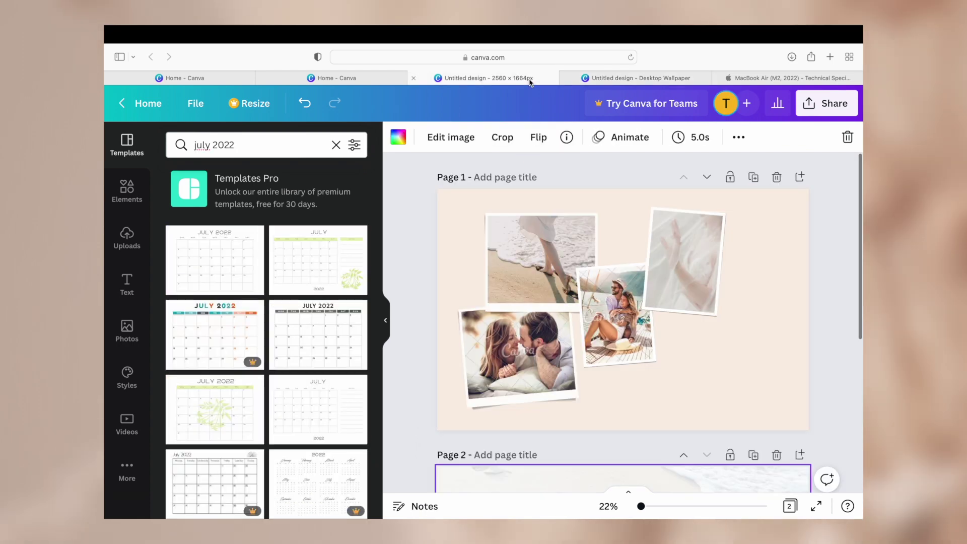
left_click(723, 327)
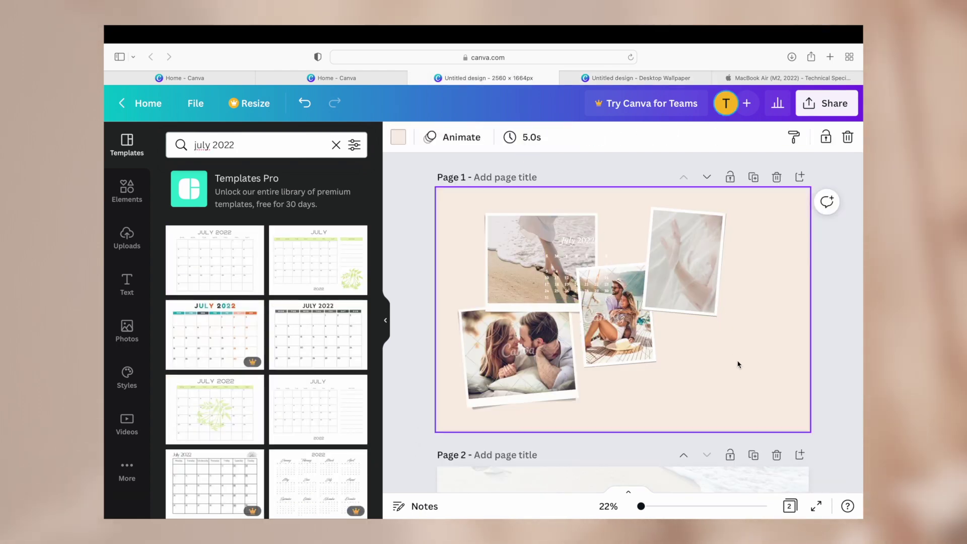
left_click_drag(576, 272, 791, 312)
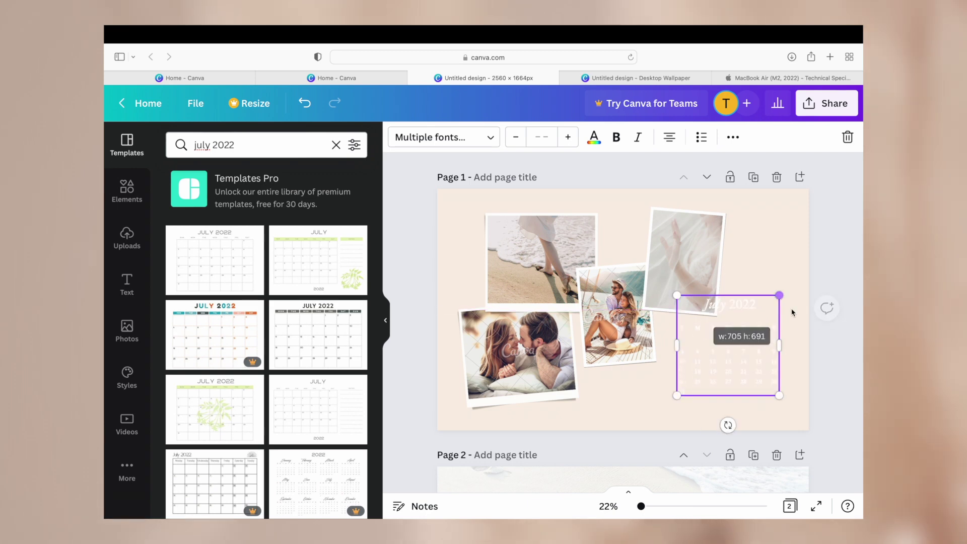
Reposition the veil photo and send it behind the neighbouring photos
mouse_move(697, 265)
left_mouse_down()
mouse_move(554, 269)
mouse_move(690, 264)
mouse_move(674, 266)
mouse_move(682, 259)
left_mouse_up()
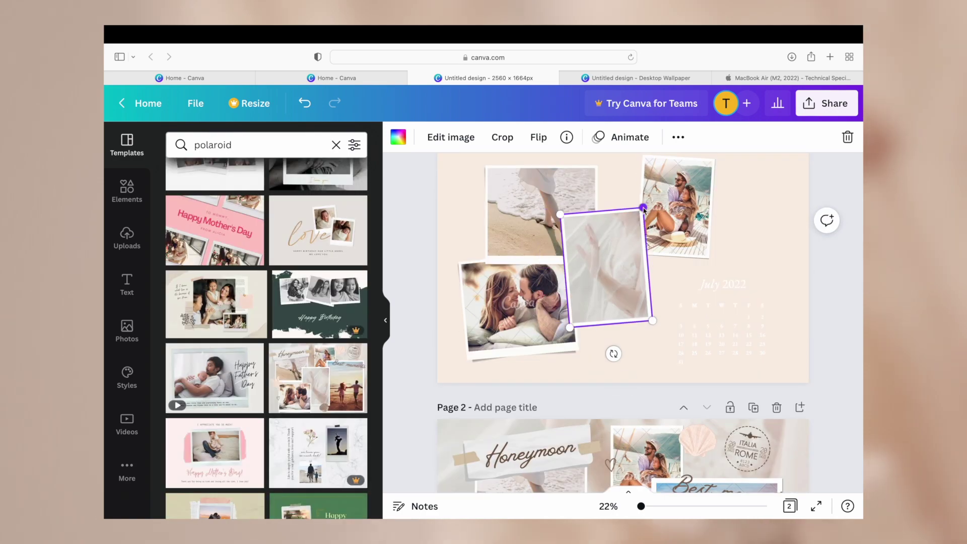
right_click(599, 272)
left_click(614, 330)
Select the July 2022 calendar text and give it a dark brown colour
scroll(619, 395, "up", 2)
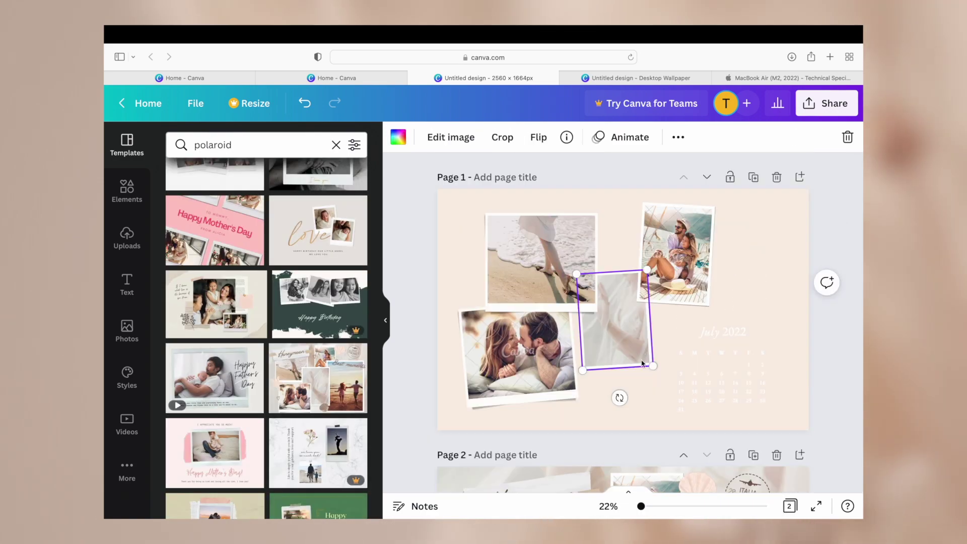
left_click(621, 391)
scroll(654, 352, "down", 3)
left_click(734, 279)
left_click(593, 137)
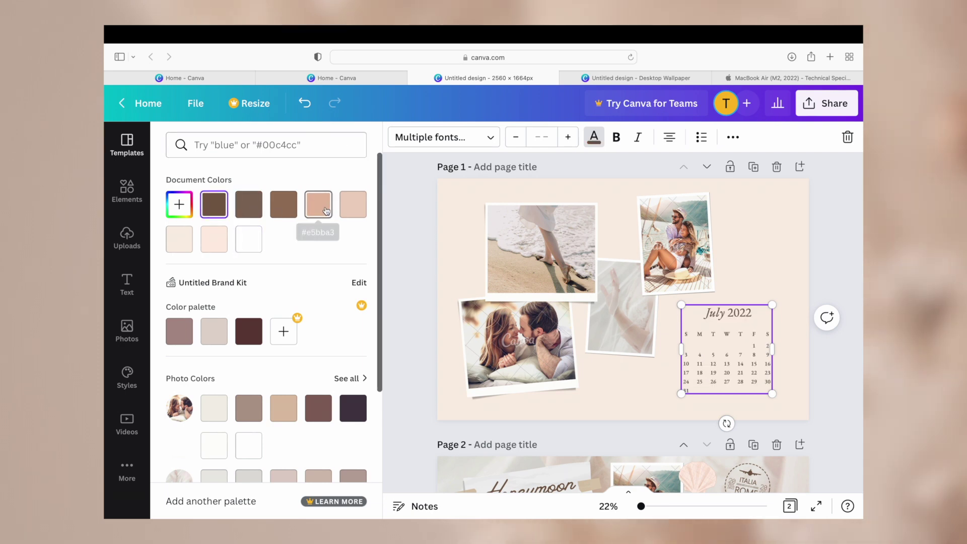
Browse the Photo Colors palettes for the calendar text, then return to the main colour list
scroll(340, 282, "down", 3)
left_click(359, 221)
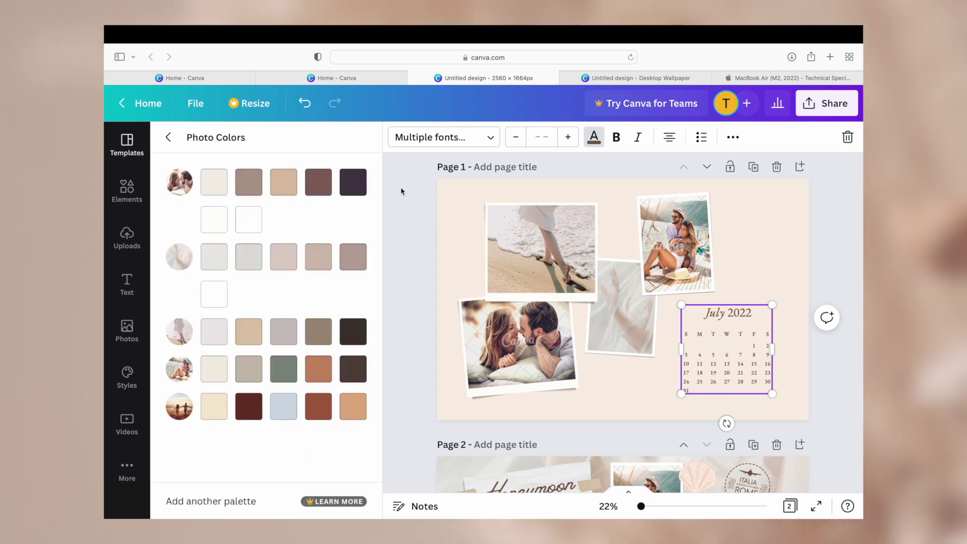
left_click(169, 138)
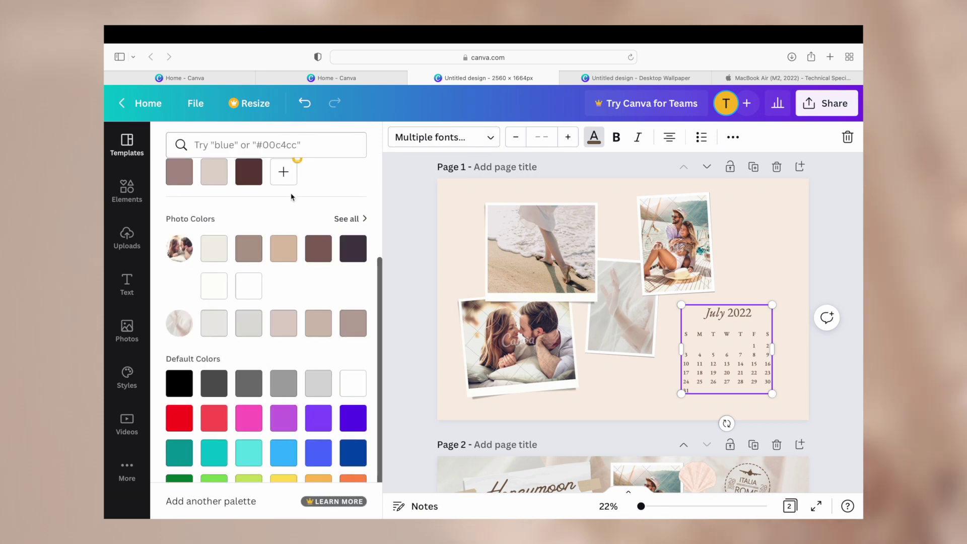
scroll(291, 196, "up", 3)
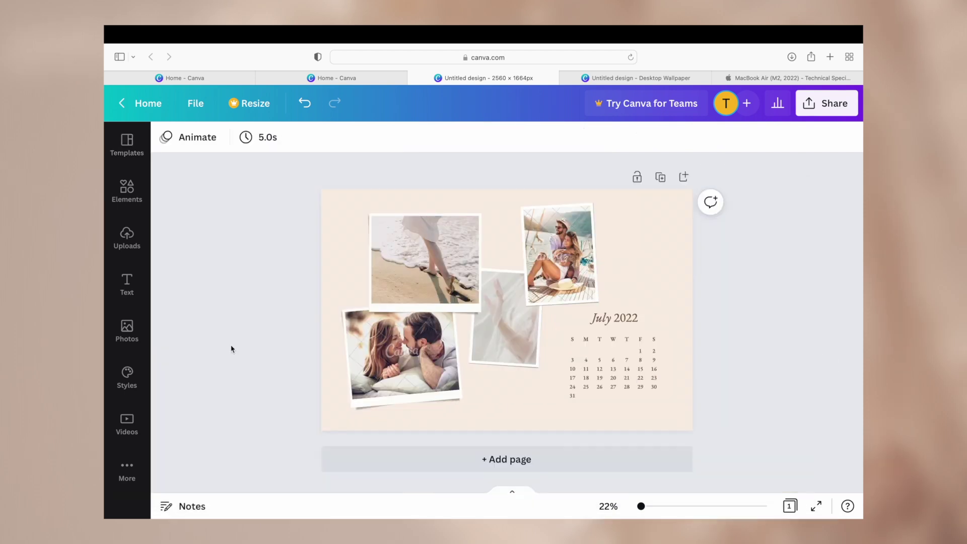
Upload the ice cream and cotton candy pictures from Downloads into Canva
left_click(127, 240)
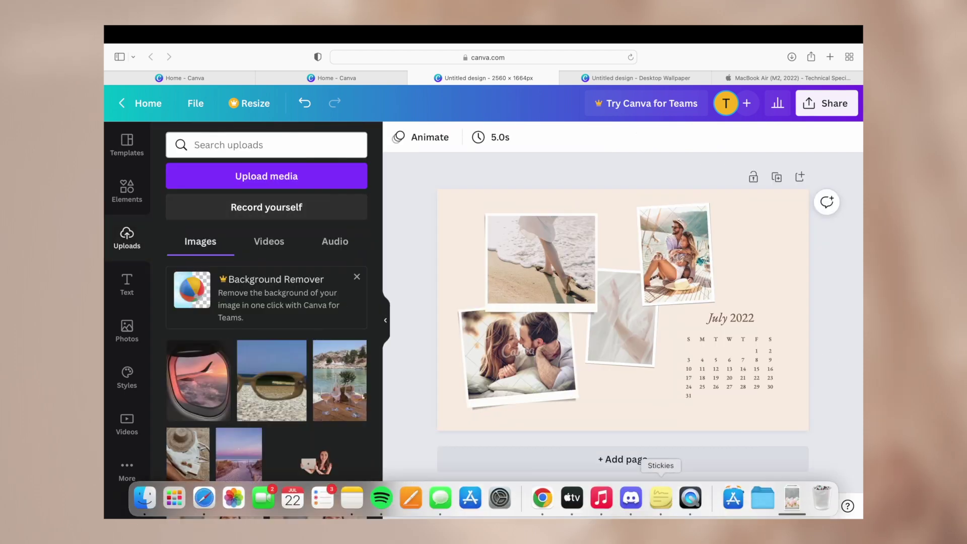
left_click(792, 502)
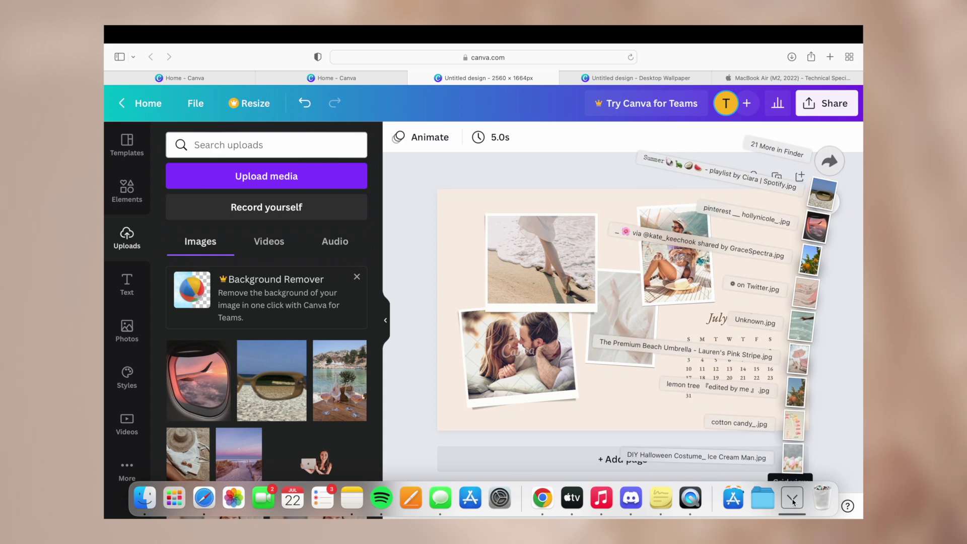
left_click_drag(799, 472, 604, 418)
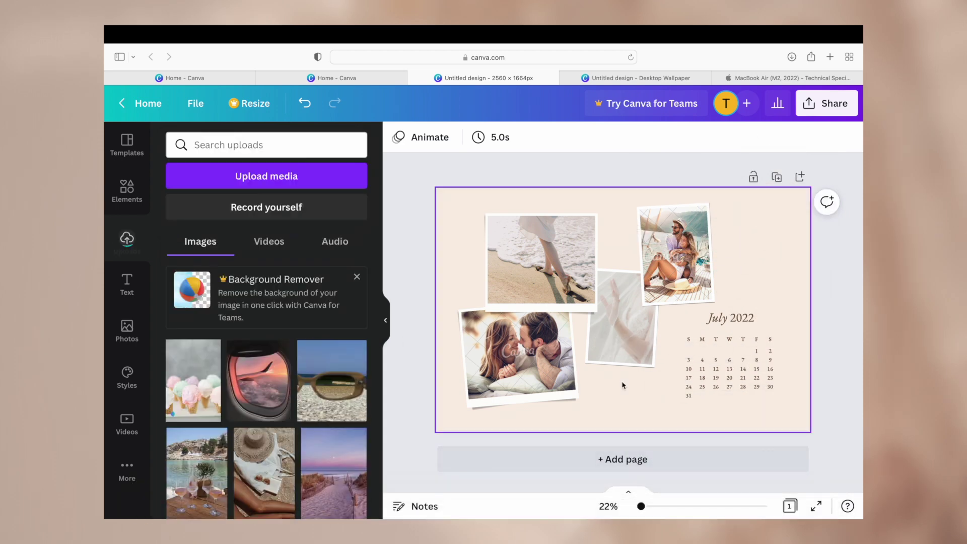
left_click_drag(793, 427, 272, 307)
left_click(792, 498)
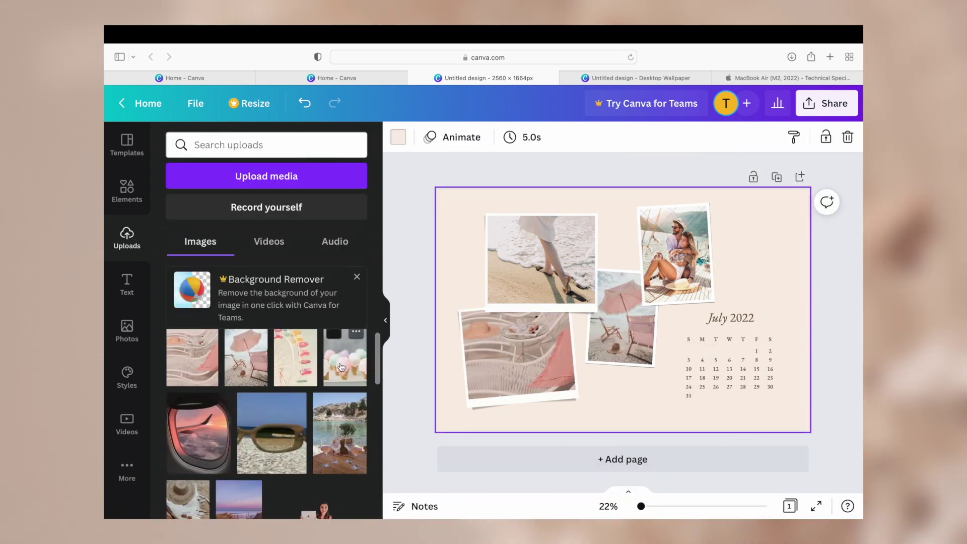
Frame the ice cream picture top left and the Ferris wheel picture top right
left_click_drag(298, 373, 511, 273)
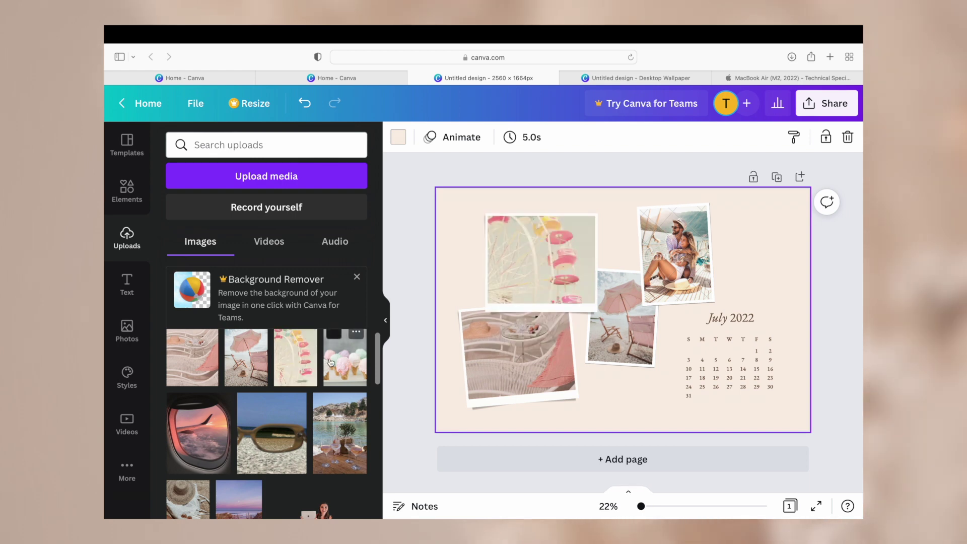
left_click_drag(344, 357, 522, 235)
double_click(522, 261)
left_click(451, 268)
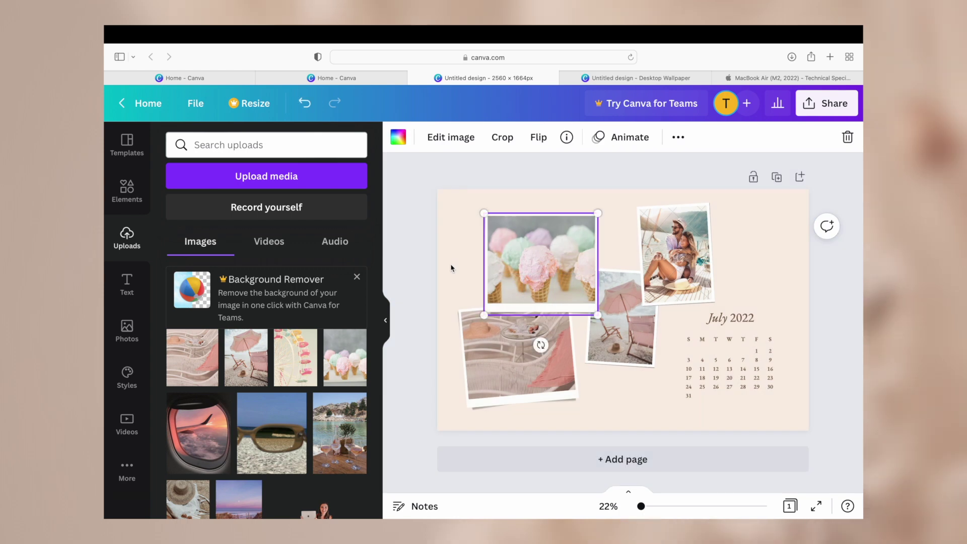
left_click_drag(291, 375, 675, 252)
left_click(655, 413)
left_click(401, 138)
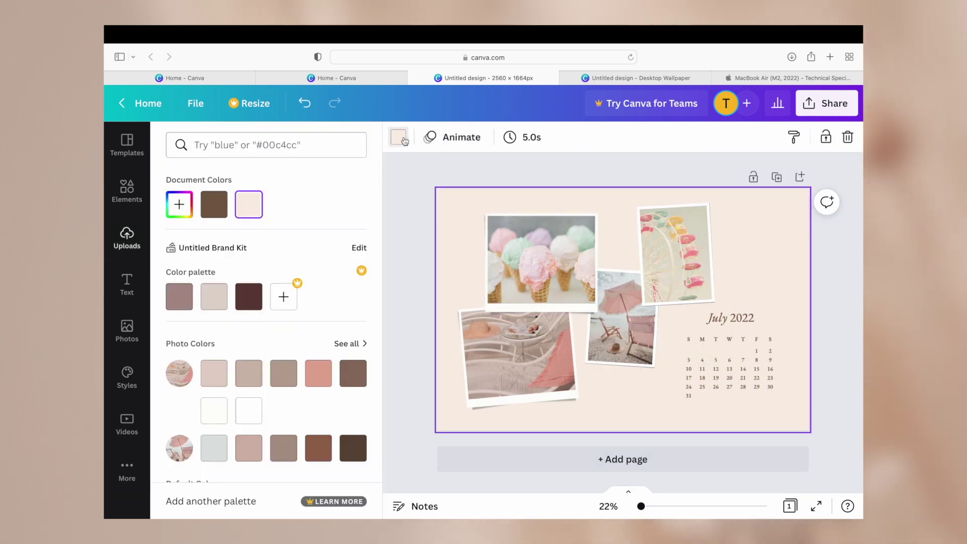
Make the page background light pink from the Photo Colors palette after trying tan
scroll(273, 351, "down", 2)
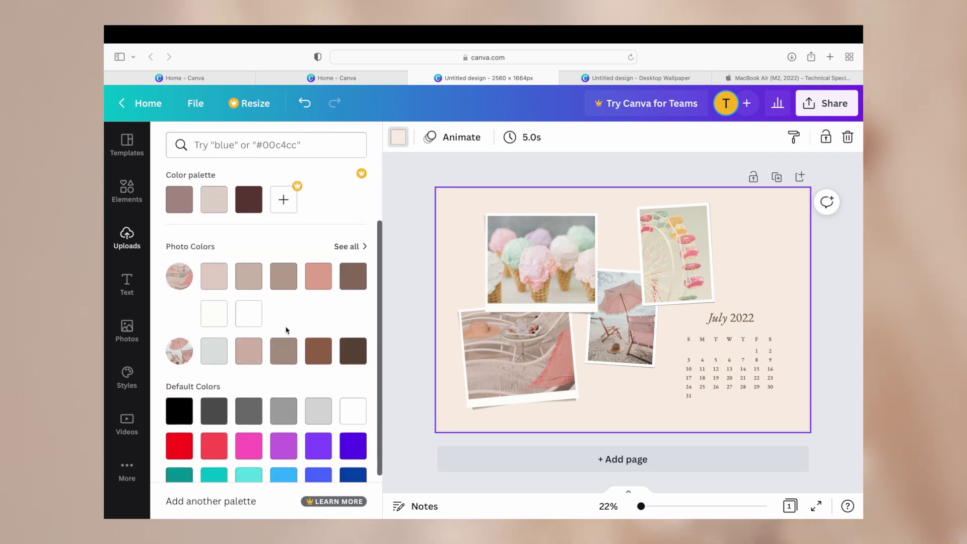
left_click(351, 251)
left_click(287, 334)
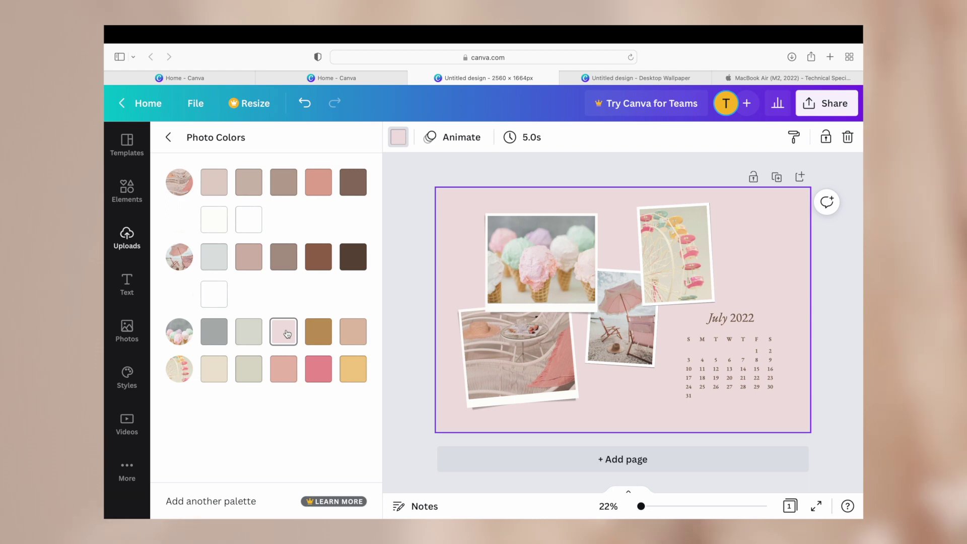
left_click(355, 342)
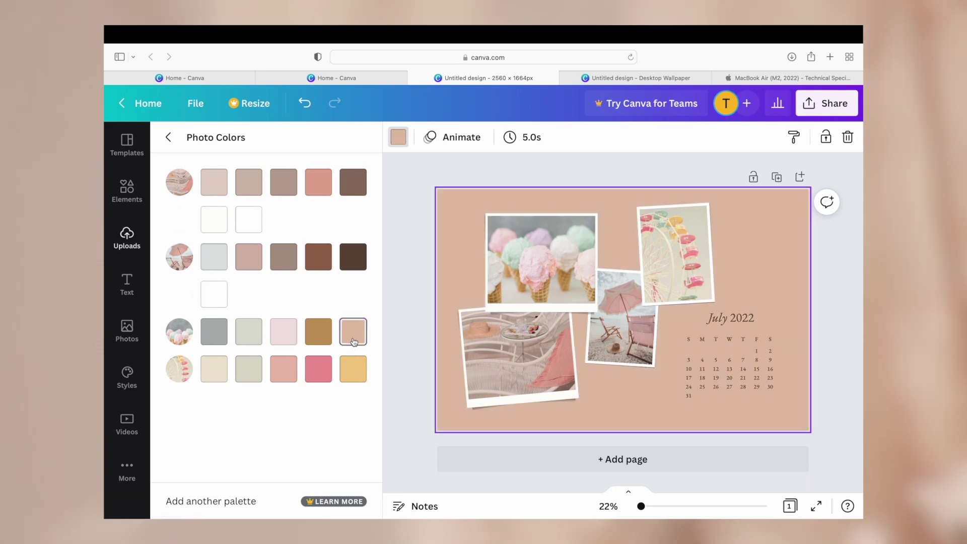
left_click(280, 332)
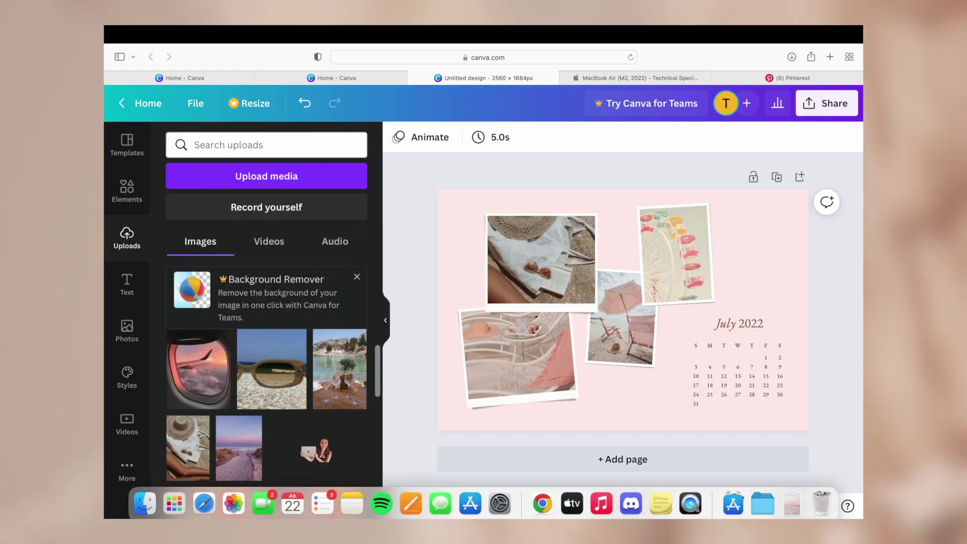
Upload a pastel beach picture and frame it in the top-left polaroid
left_click(791, 503)
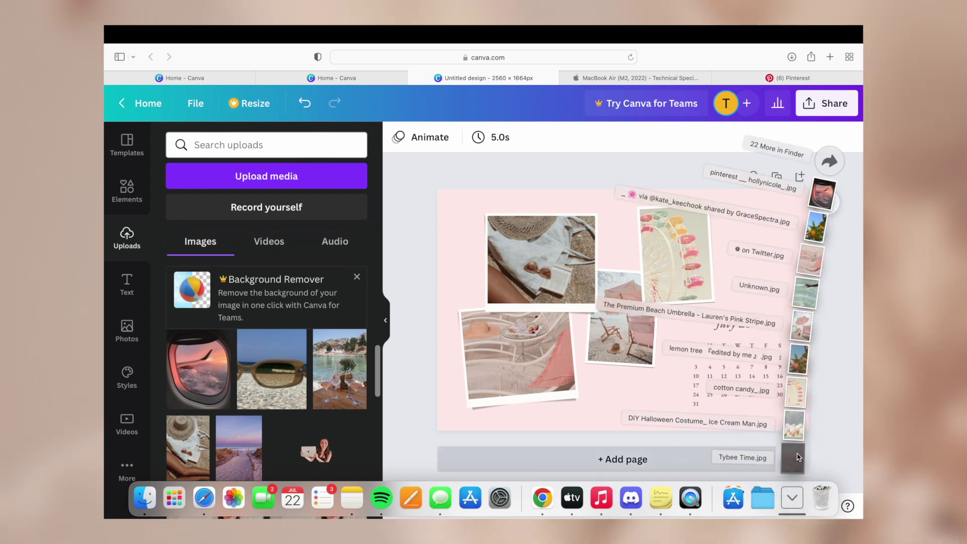
left_click_drag(796, 456, 263, 302)
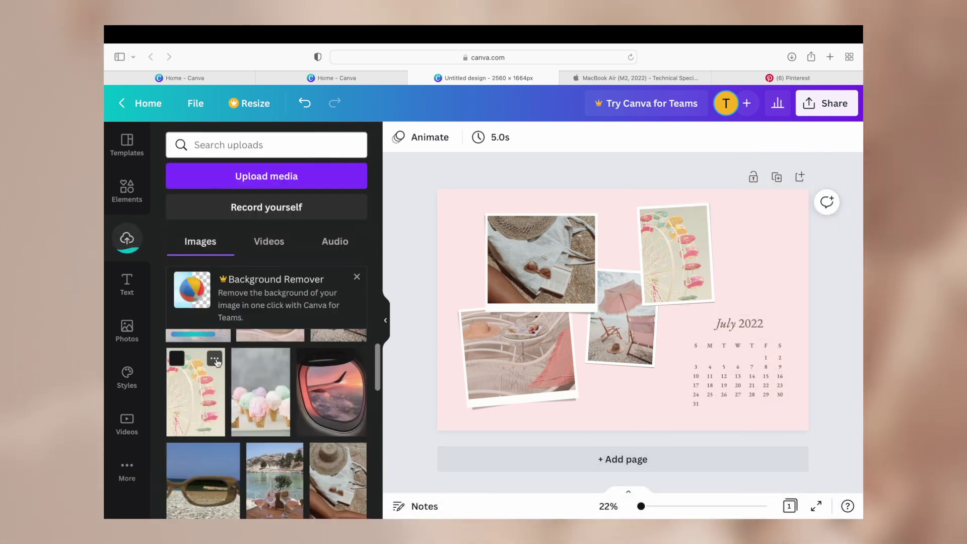
scroll(217, 361, "up", 2)
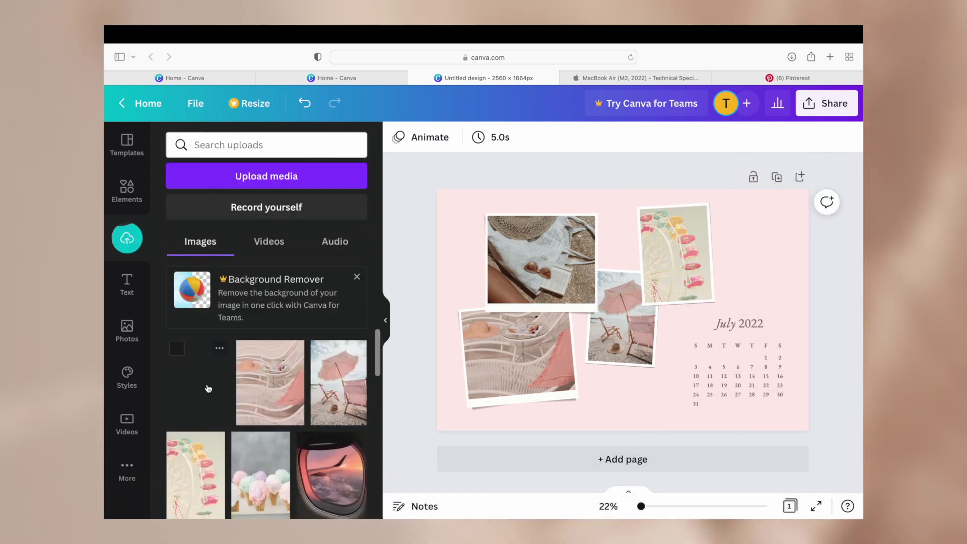
left_click_drag(208, 388, 553, 259)
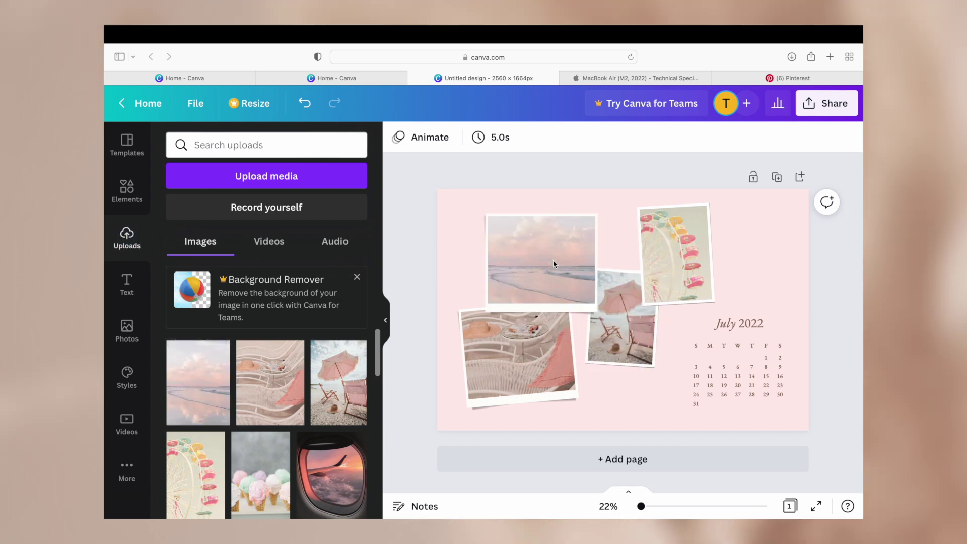
double_click(553, 260)
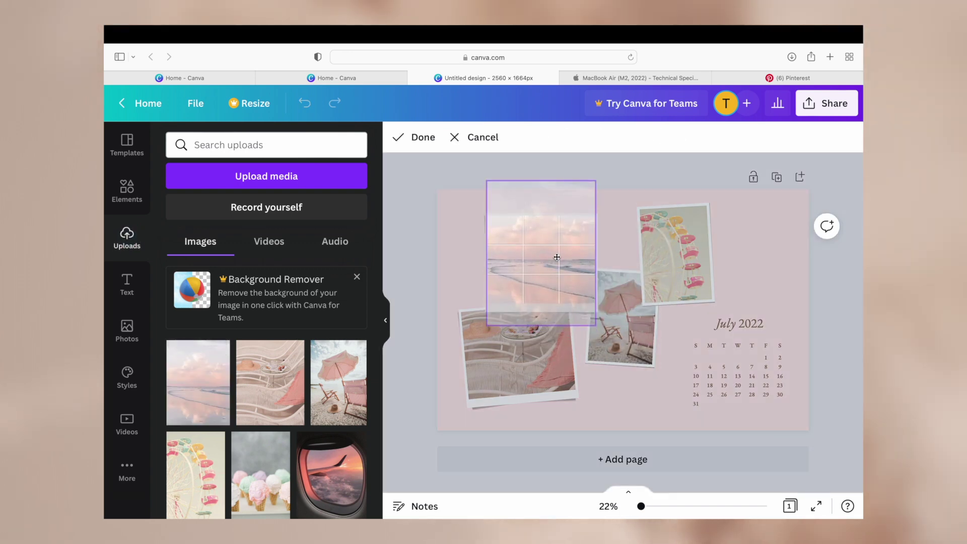
left_click(431, 301)
left_click(431, 300)
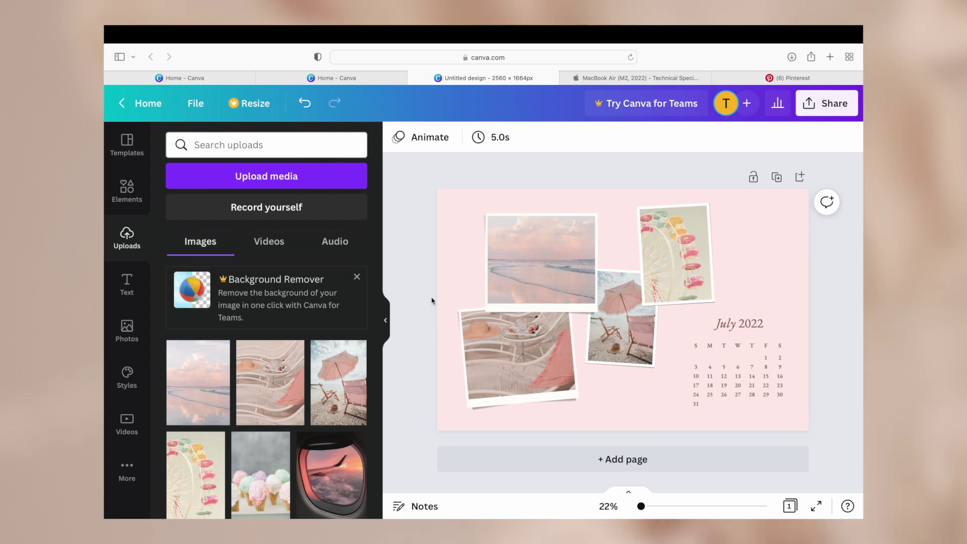
left_click(385, 320)
key("super+z")
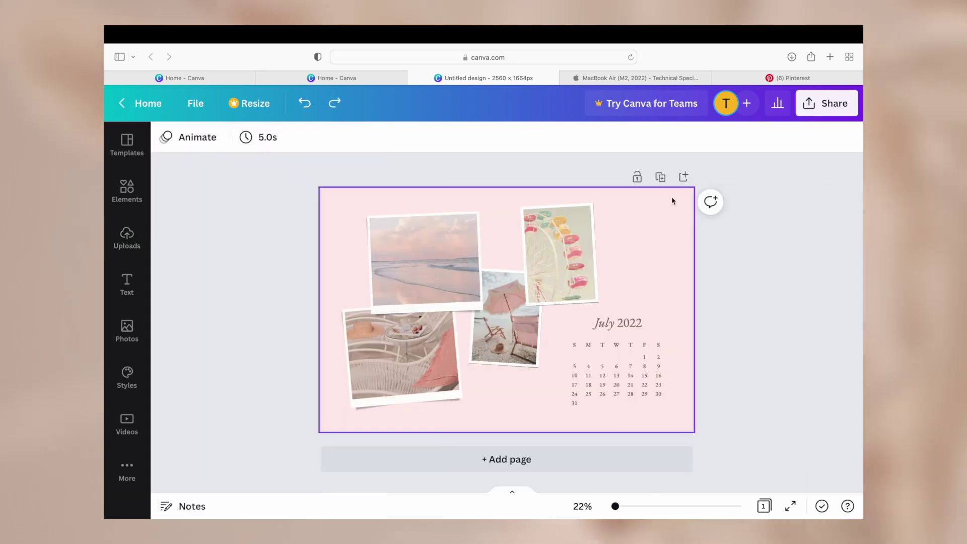
Duplicate the page and retitle its calendar from 'July 2022' to a one-line 'To-Do'
left_click(660, 177)
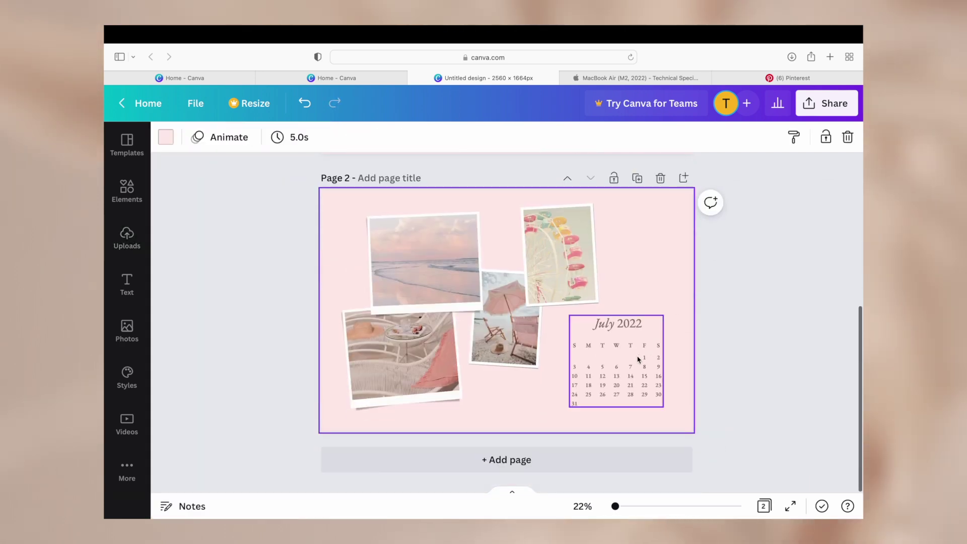
left_click(638, 359)
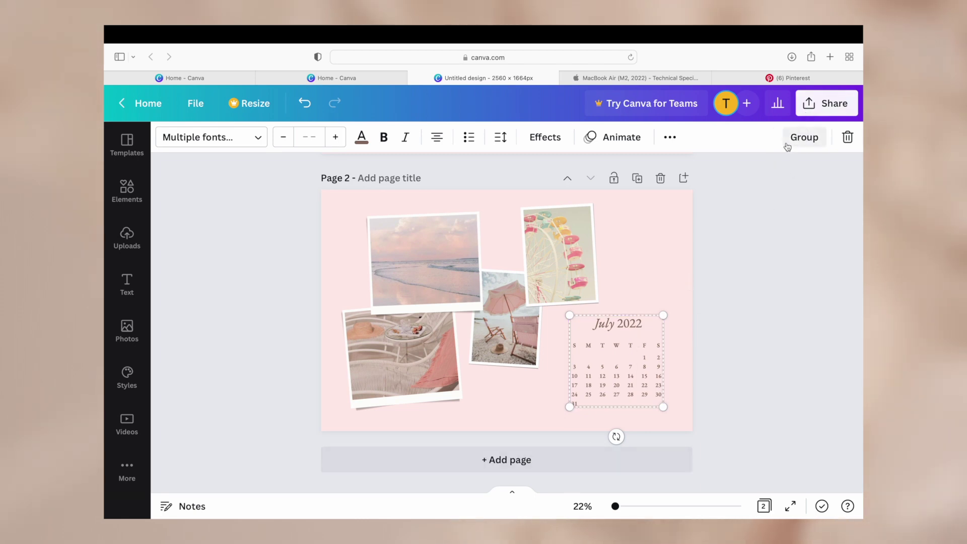
left_click(714, 411)
double_click(630, 323)
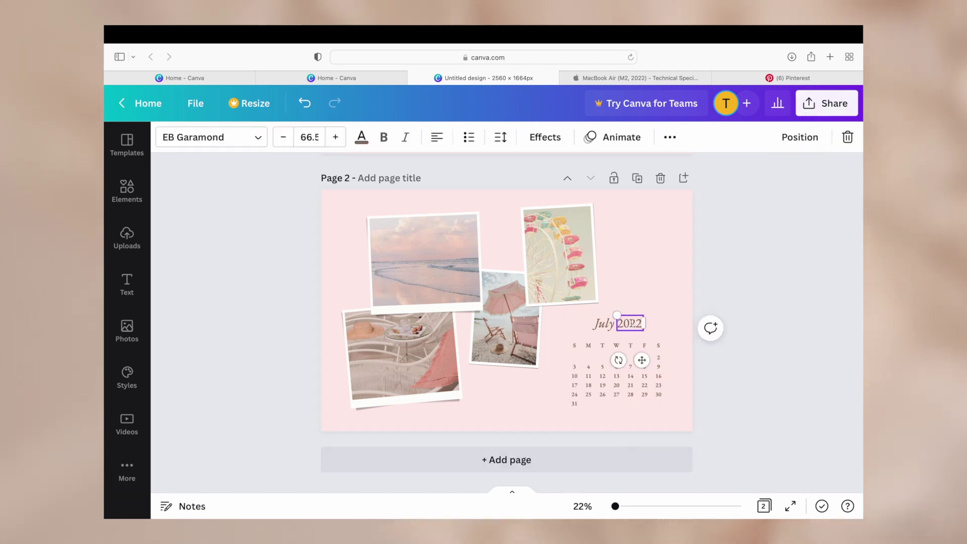
key("BackSpace")
double_click(604, 324)
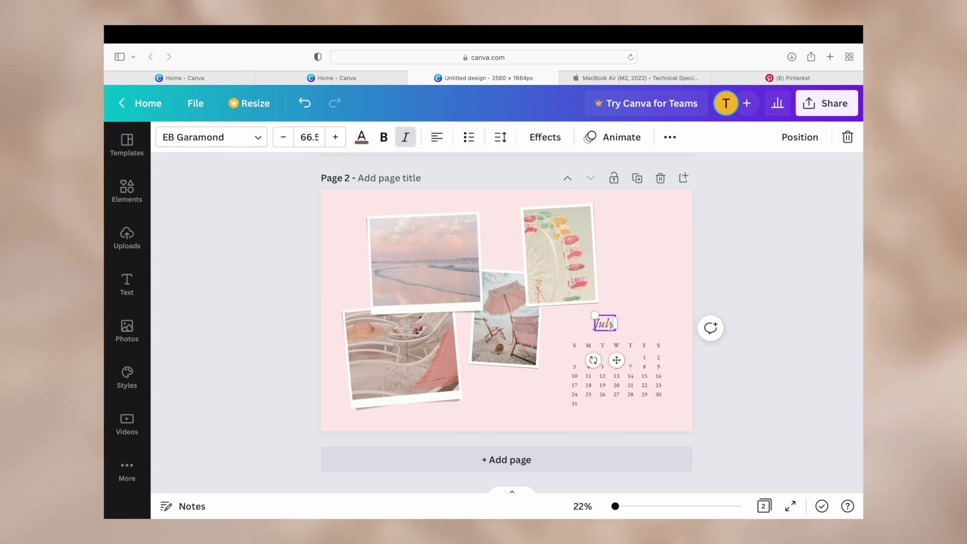
type("To-")
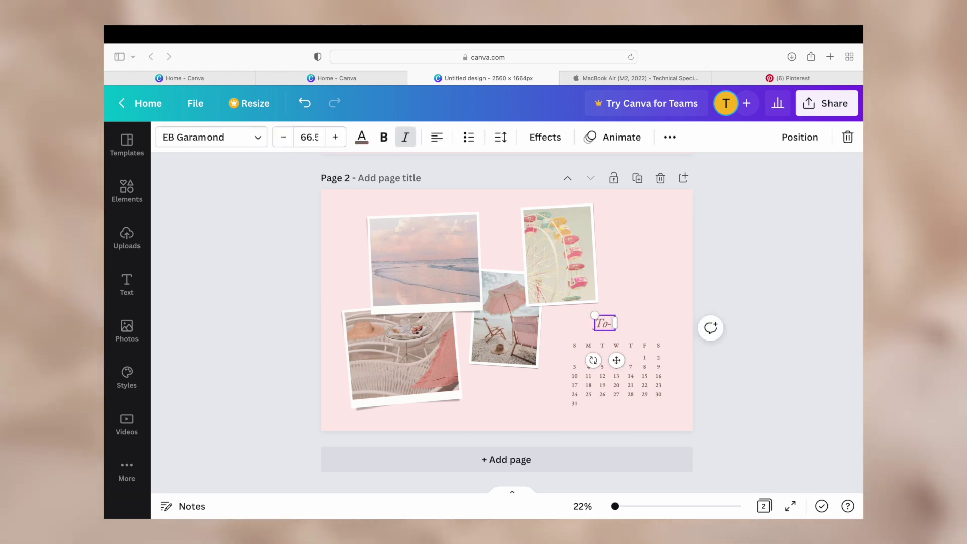
type("Do")
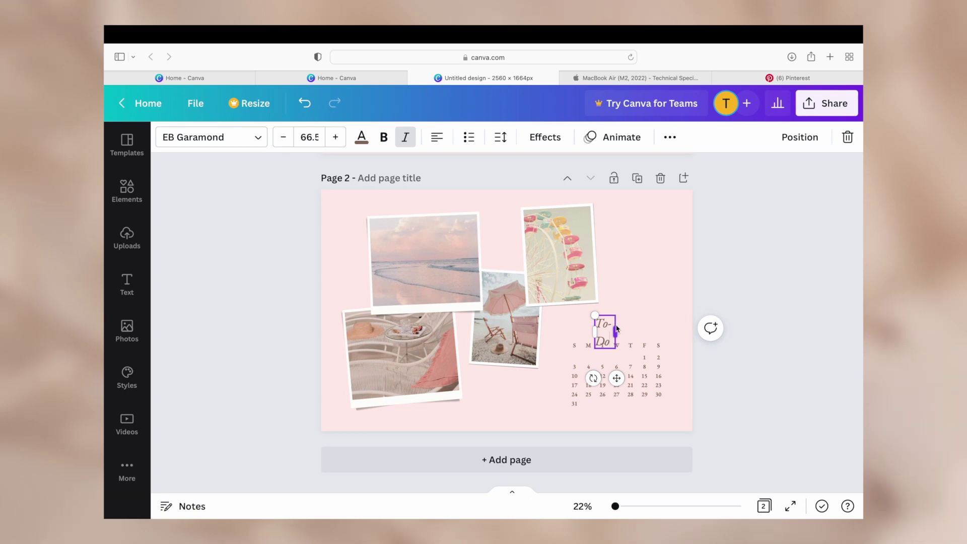
left_click_drag(615, 330, 637, 328)
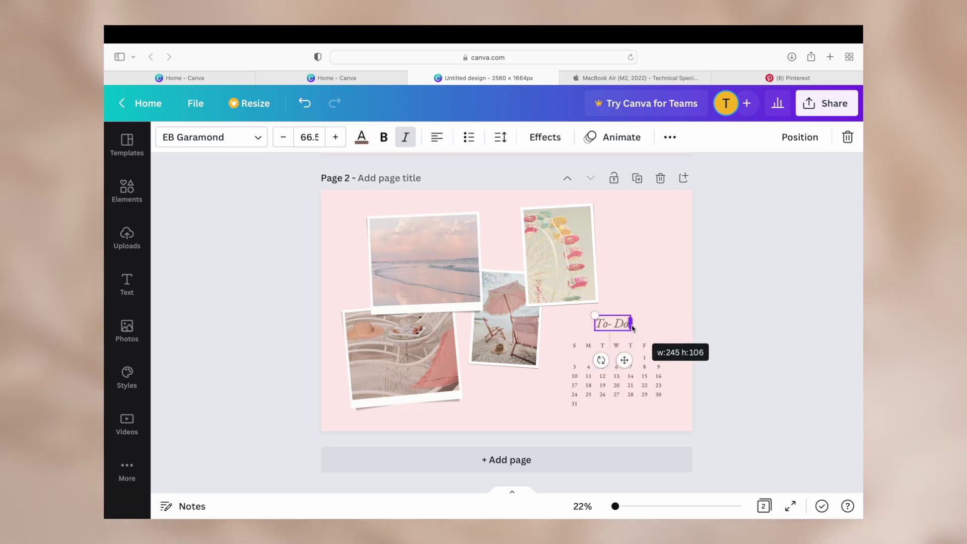
Delete the calendar's date grid beneath the To-Do heading
left_click(644, 356)
left_click(677, 414)
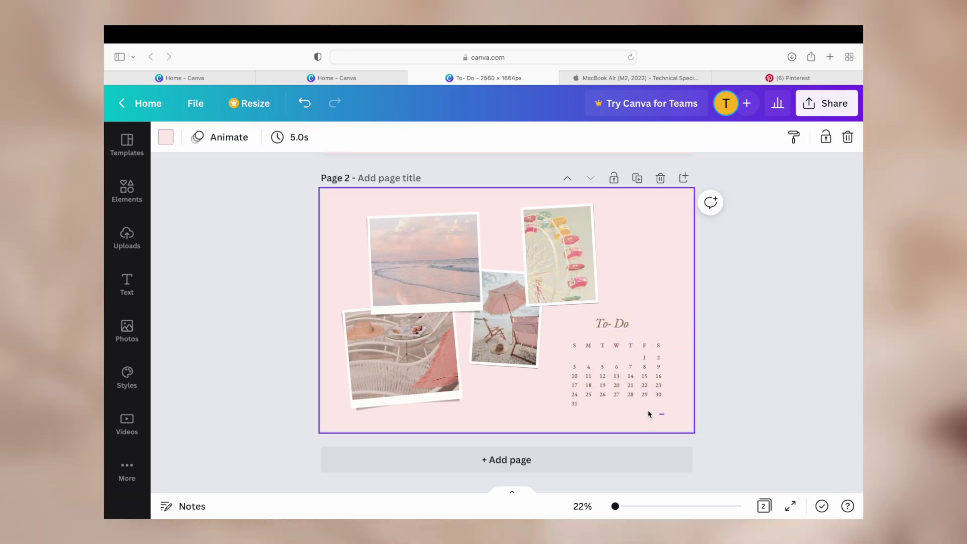
left_click_drag(664, 414, 570, 348)
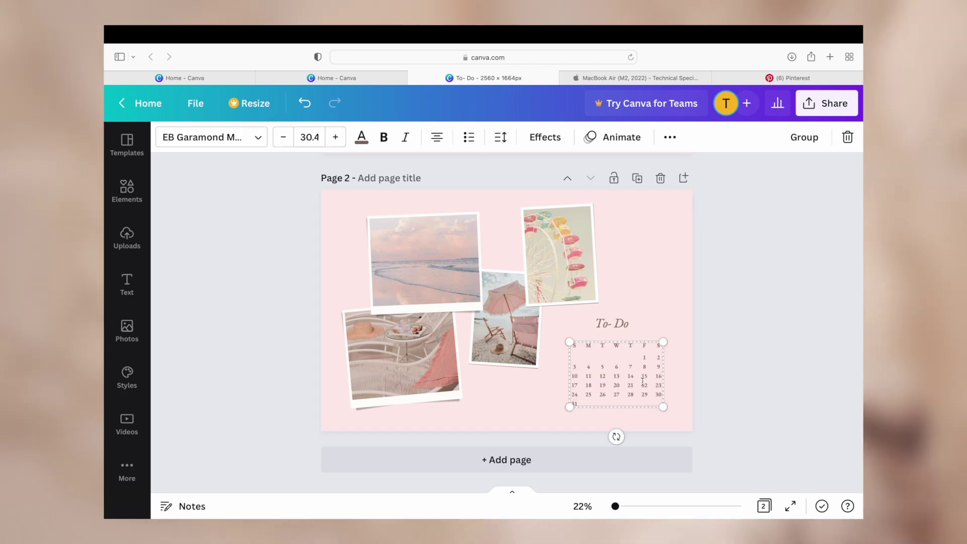
key("Delete")
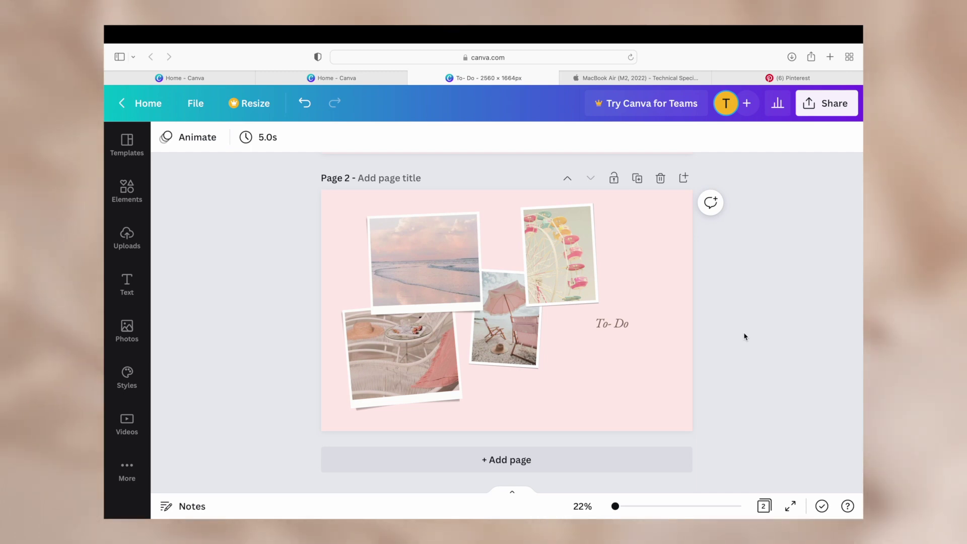
scroll(796, 280, "up", 3)
Download all 2 pages of the design as PNG images
scroll(797, 283, "down", 3)
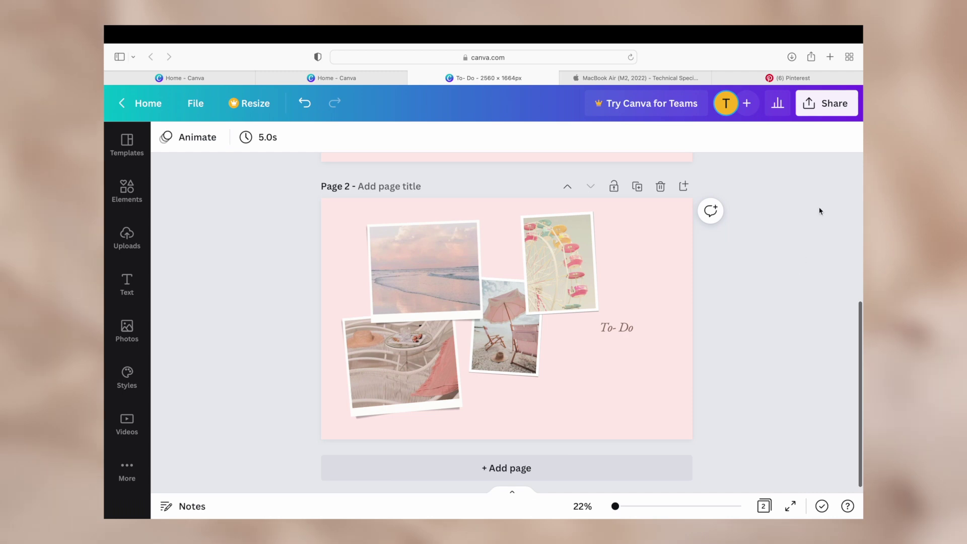
left_click(827, 103)
left_click(800, 410)
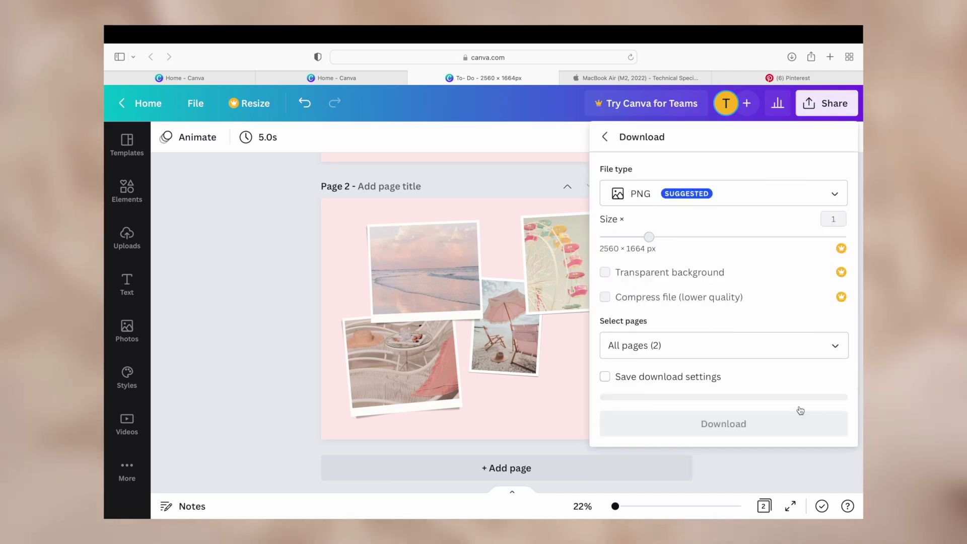
left_click(837, 356)
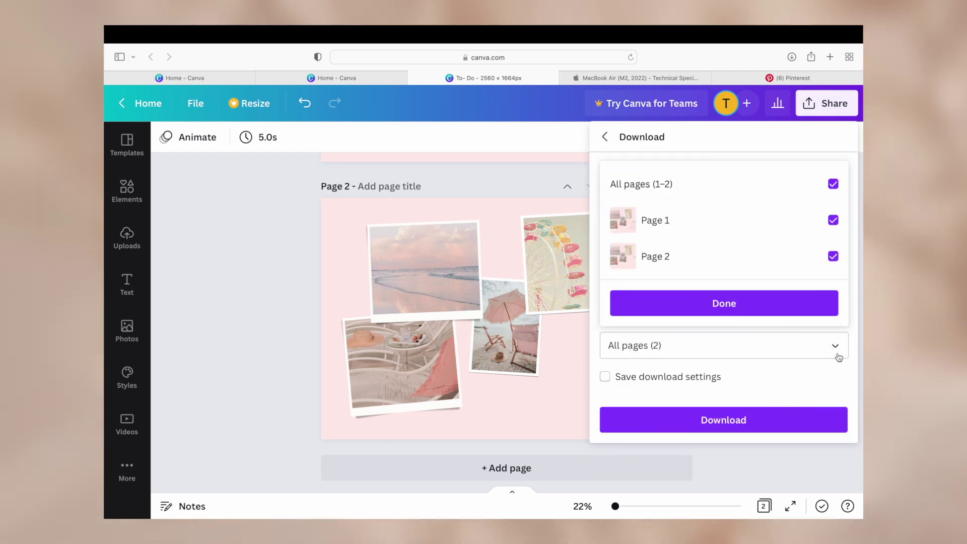
left_click(837, 356)
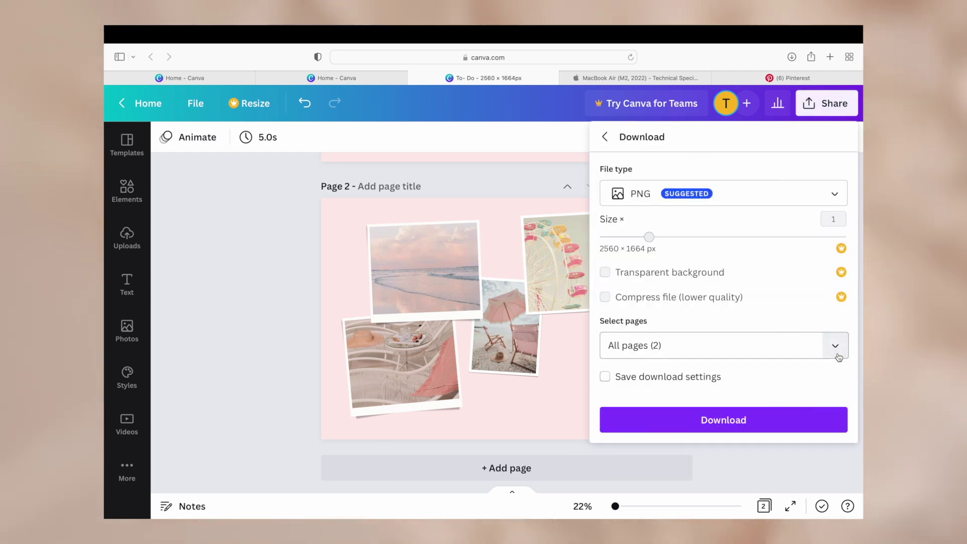
left_click(794, 423)
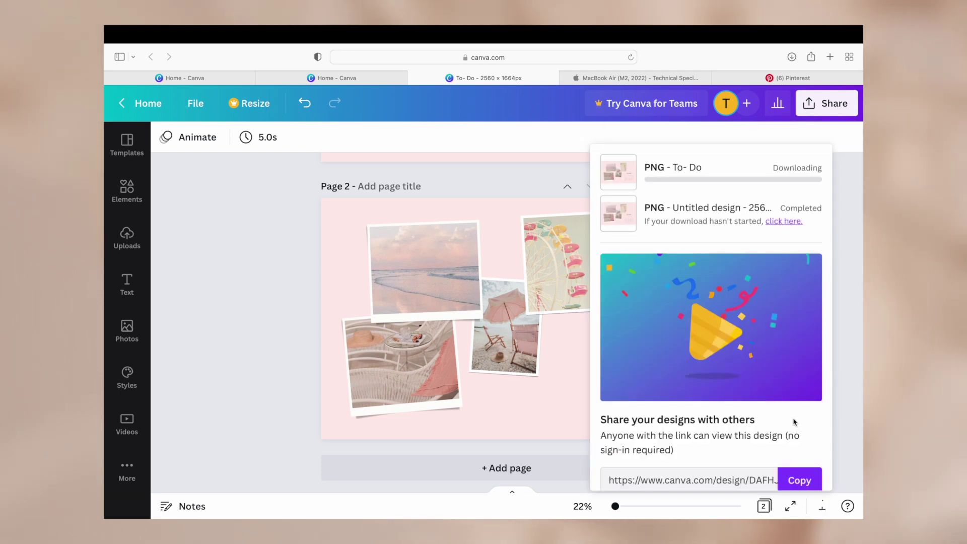
left_click(848, 384)
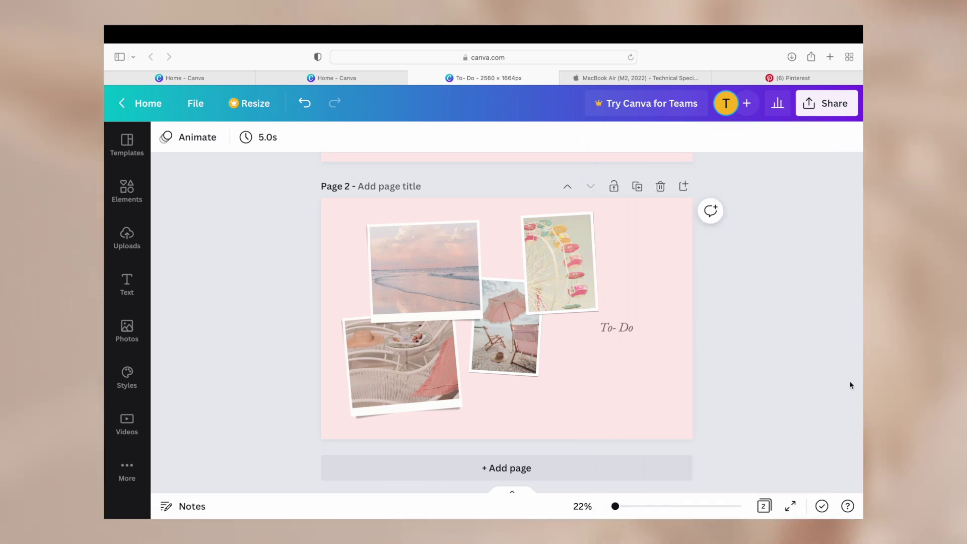
key("ctrl+Left")
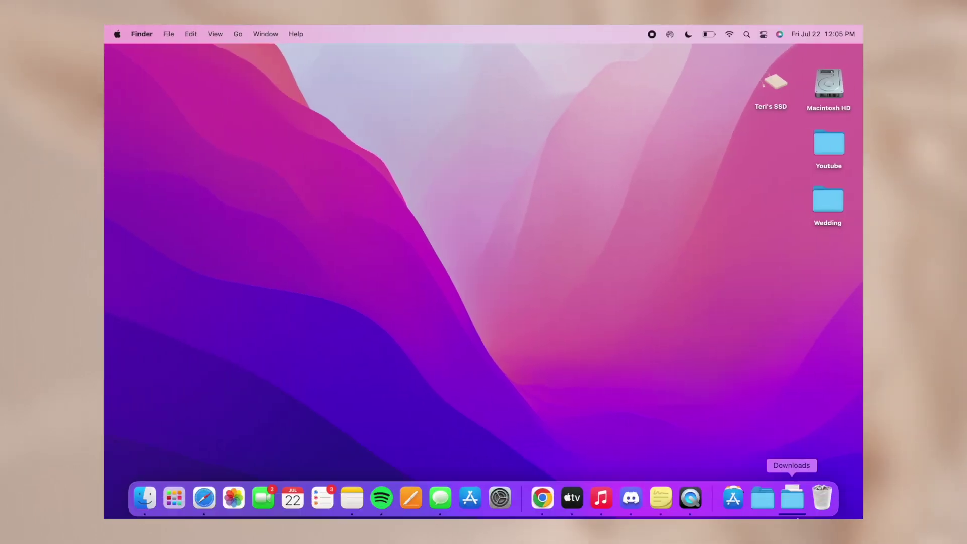
Rename the downloaded PNGs to July Cal.png and July To Do.png
left_click(792, 513)
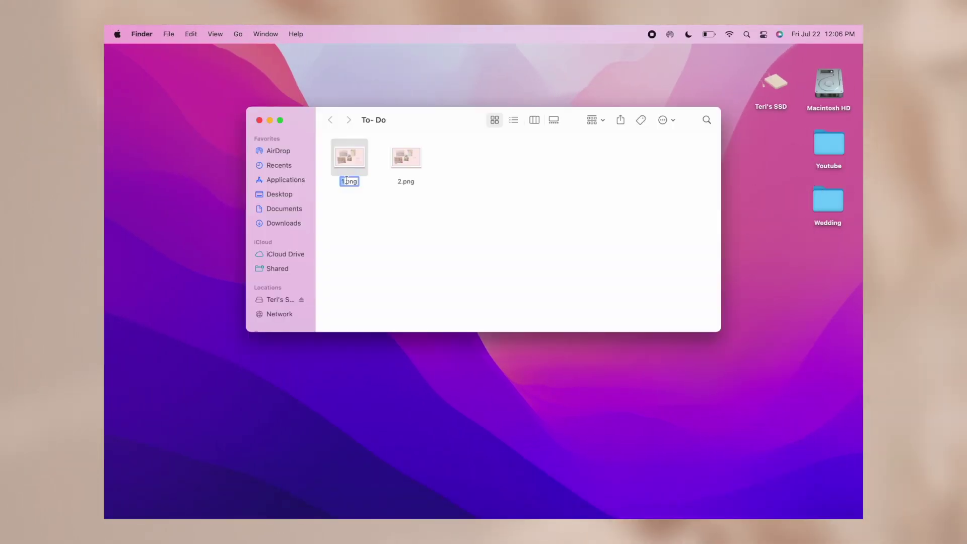
type("July C")
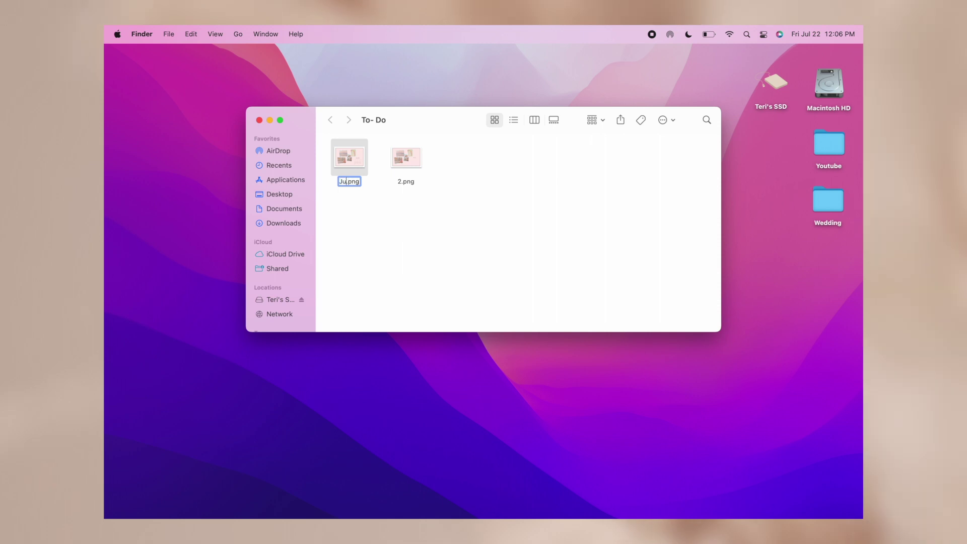
type("al")
key("Return")
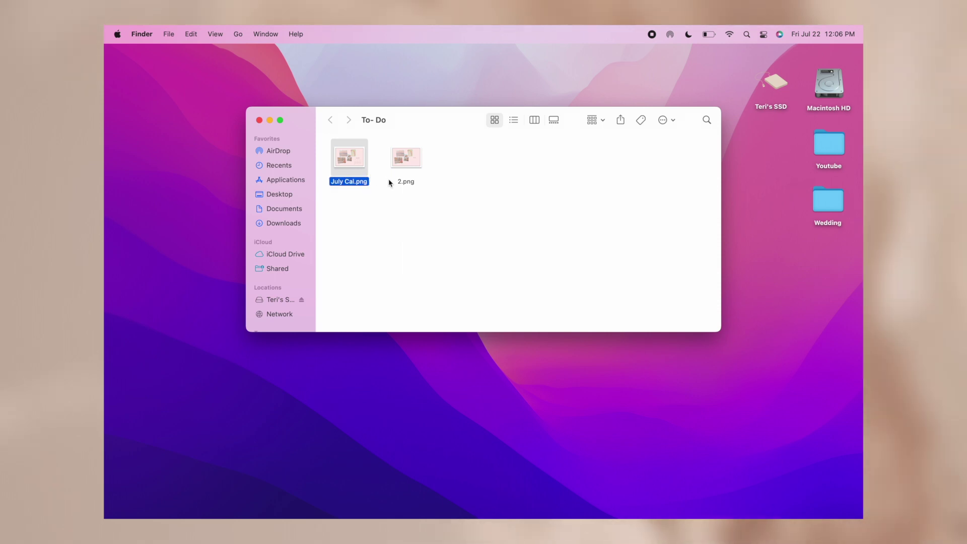
left_click(404, 182)
key("Return")
type("July ")
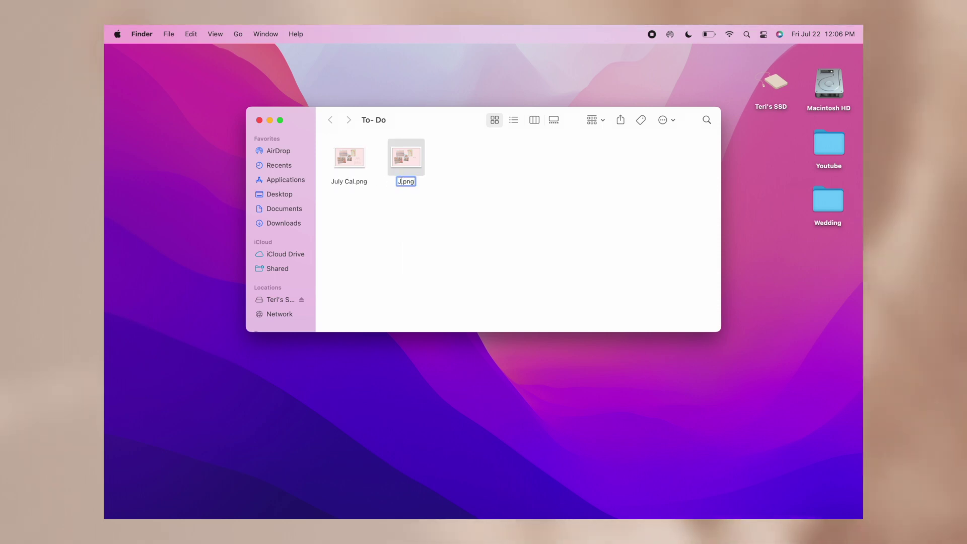
type("To Do")
key("Return")
Create a Desktop Backgrounds folder on the desktop and move both July images into it
key("super+shift+n")
type("Deskto")
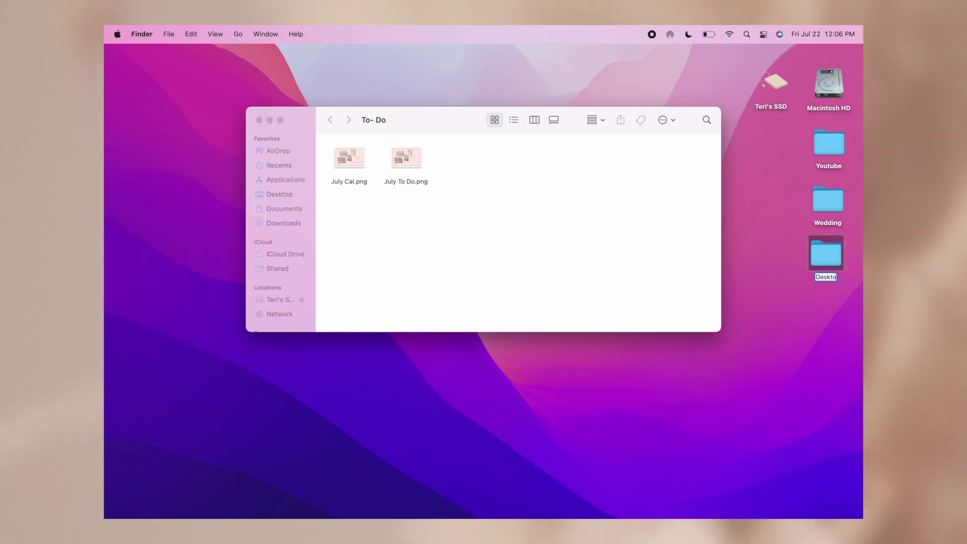
type("p Backgrou")
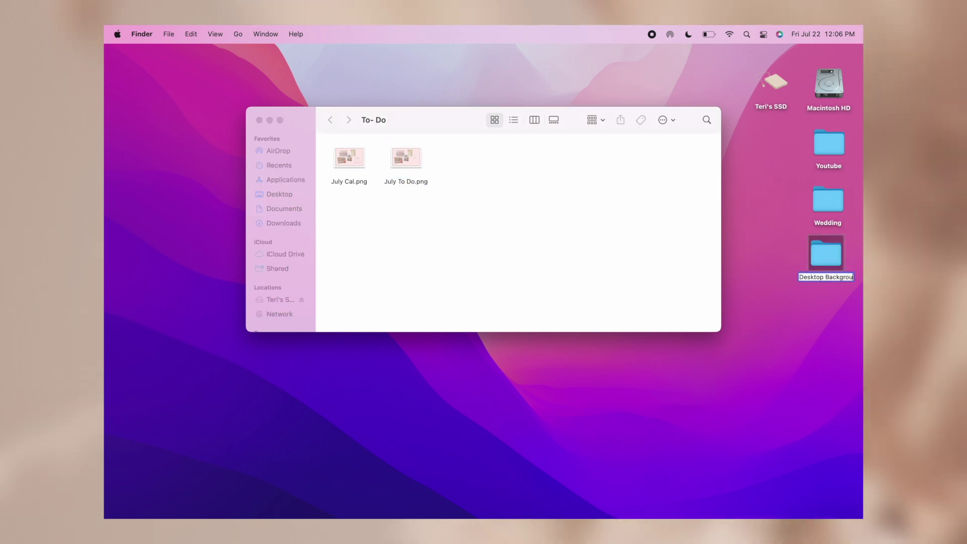
type("nds")
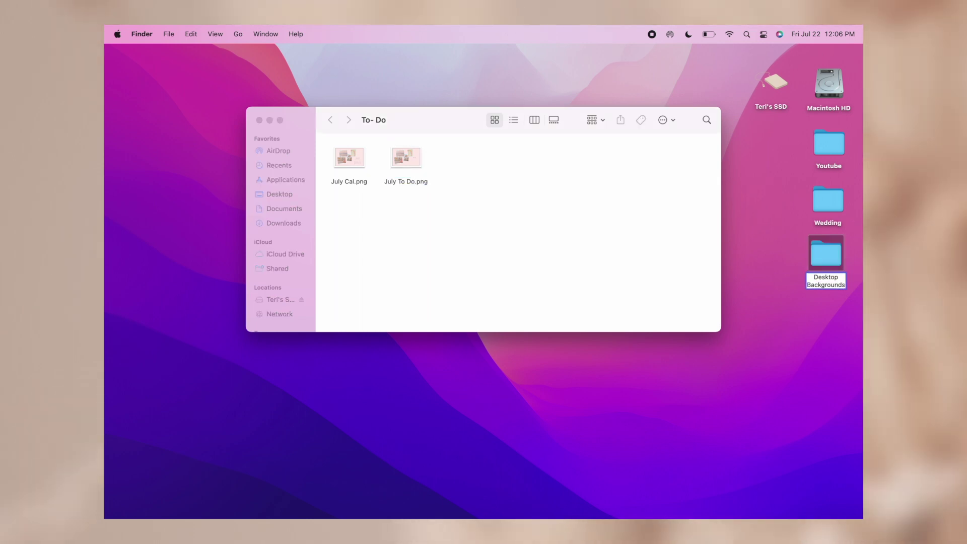
left_click(847, 313)
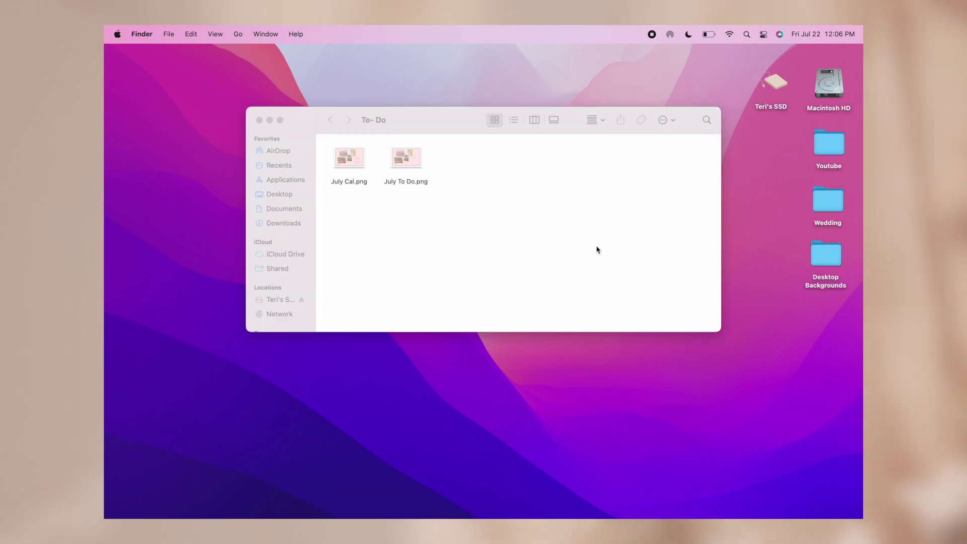
left_click(563, 233)
left_click_drag(564, 234, 835, 258)
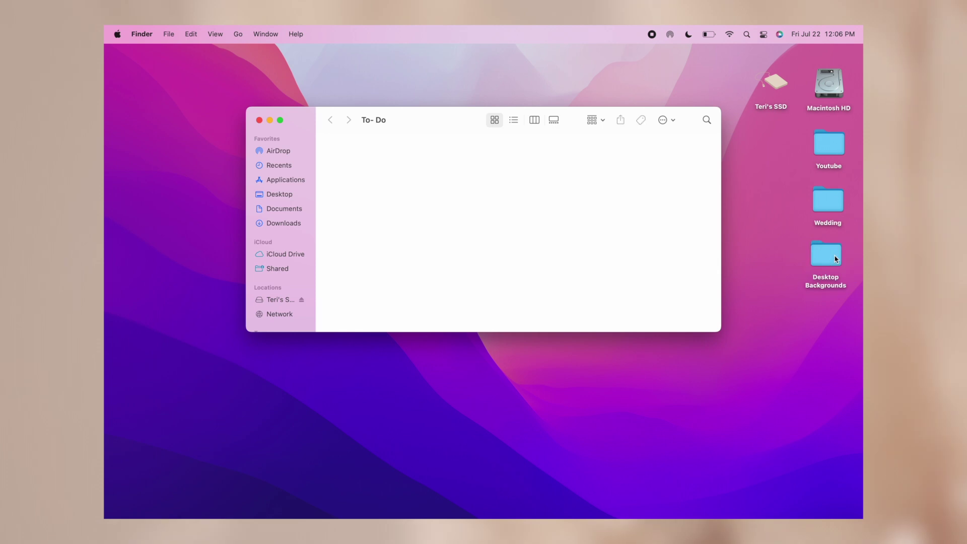
key("super+w")
key("super+space")
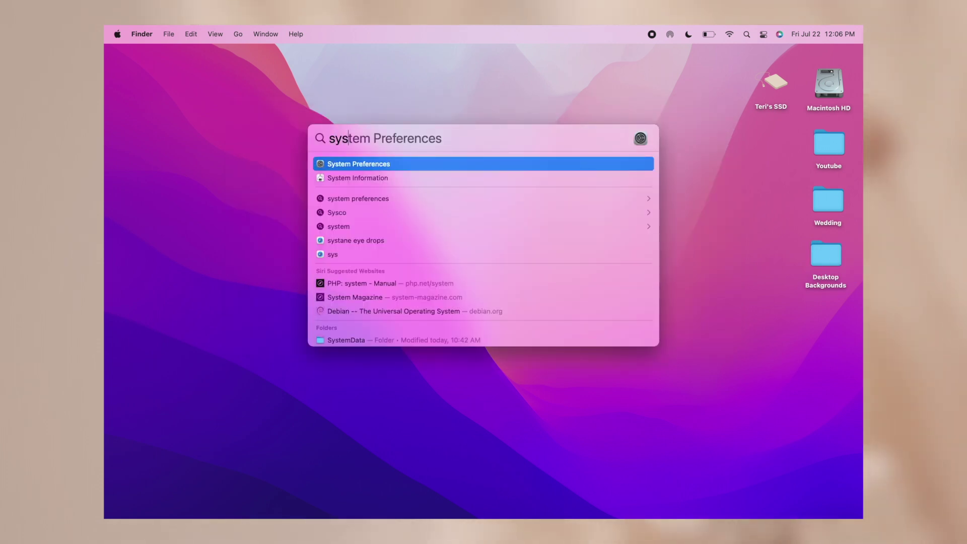
Set July Cal.png from Desktop Backgrounds as the first desktop's wallpaper
key("Return")
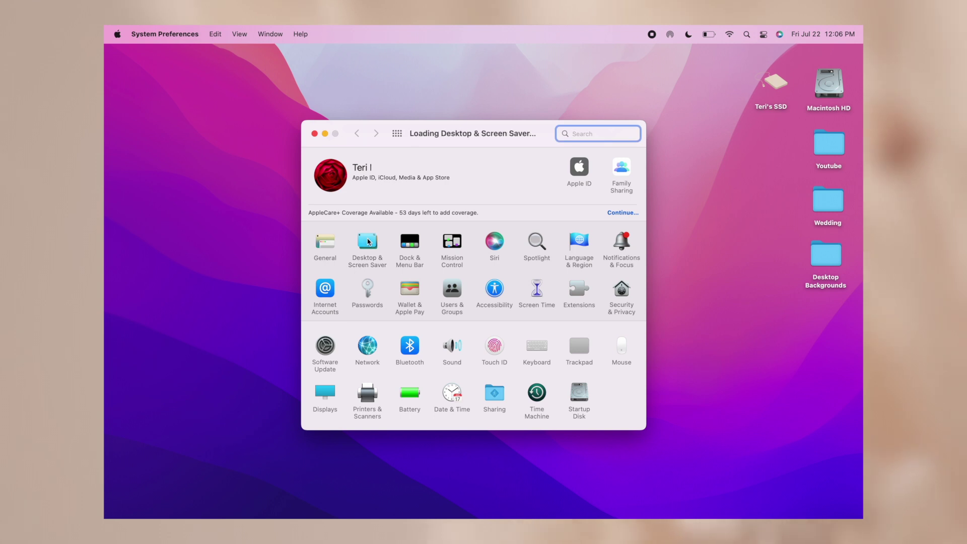
left_click(367, 300)
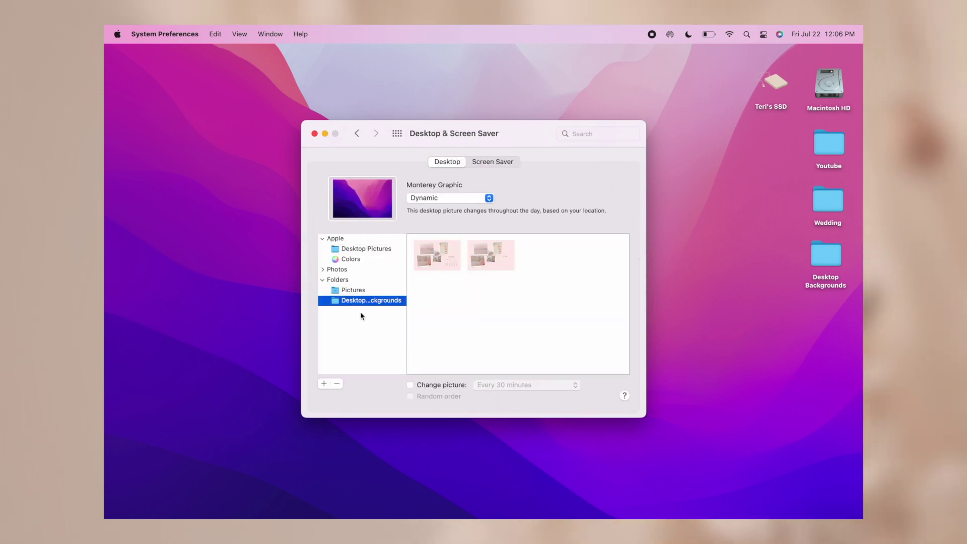
left_click(323, 384)
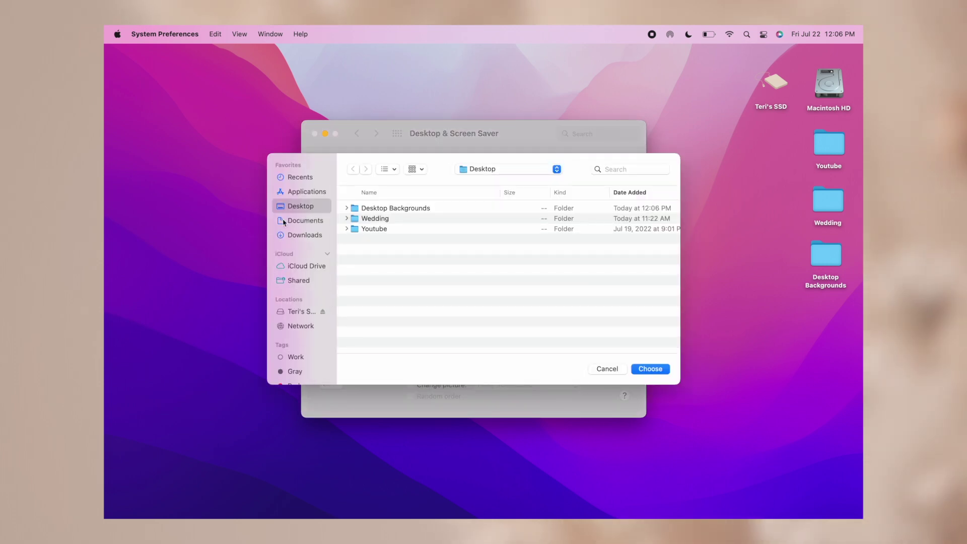
key("Escape")
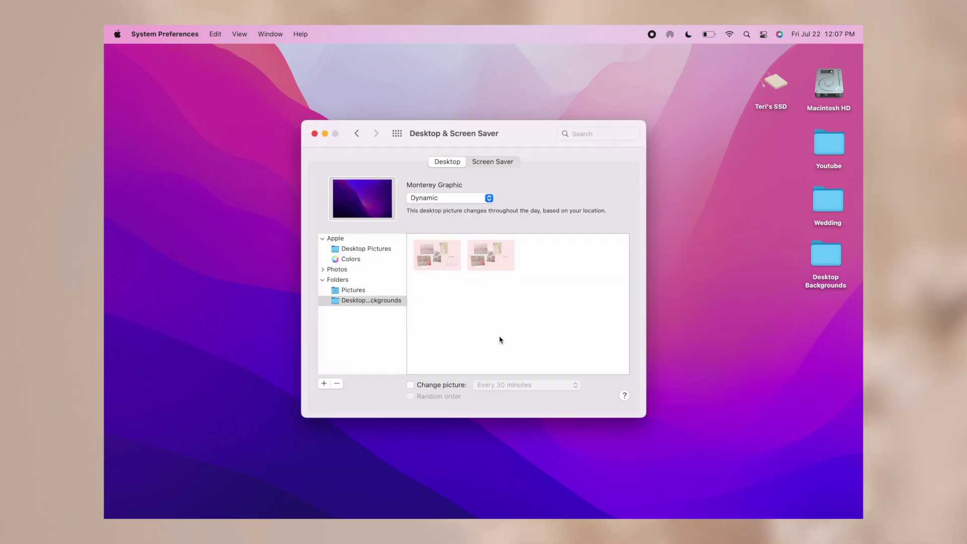
left_click(450, 262)
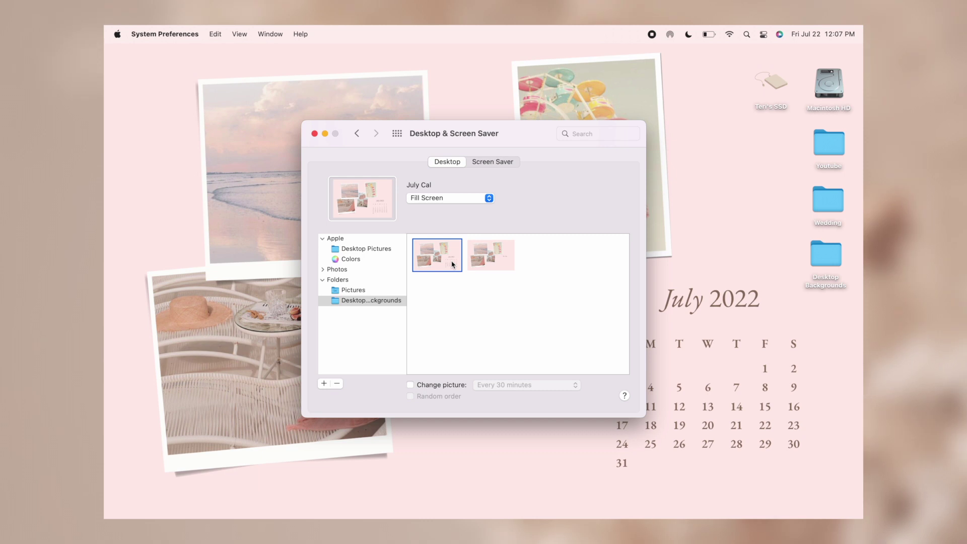
left_click_drag(340, 135, 190, 156)
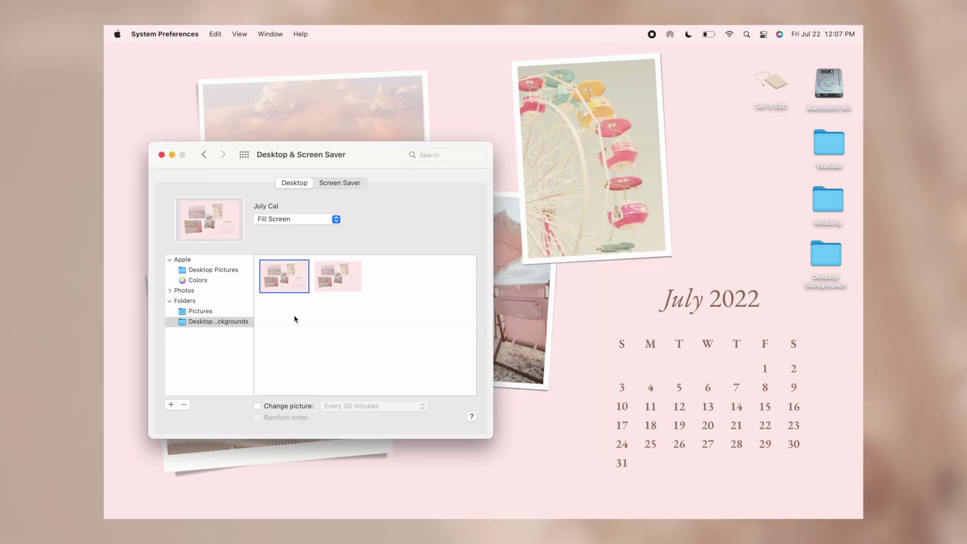
left_click(162, 155)
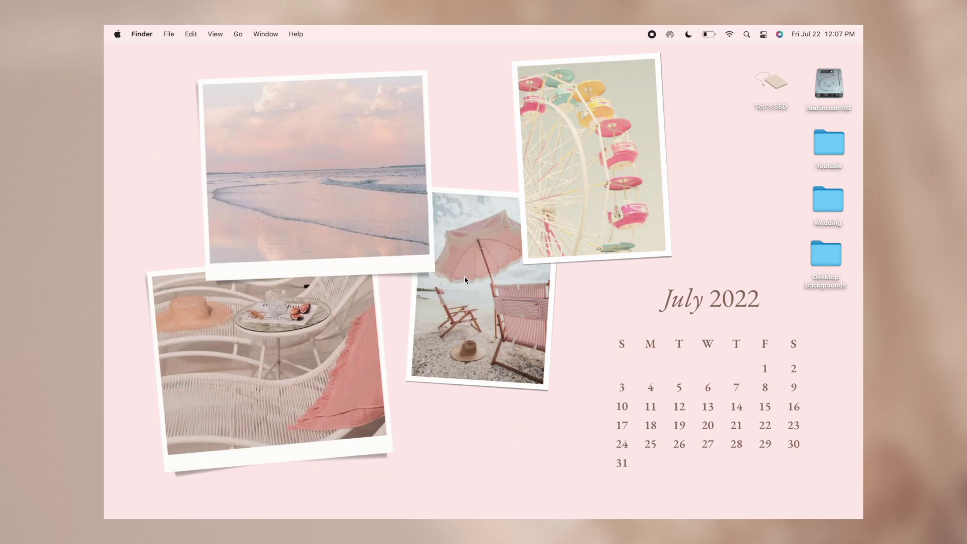
Move Desktop 2 next to Desktop 1 in Mission Control and switch to it
key("ctrl+Up")
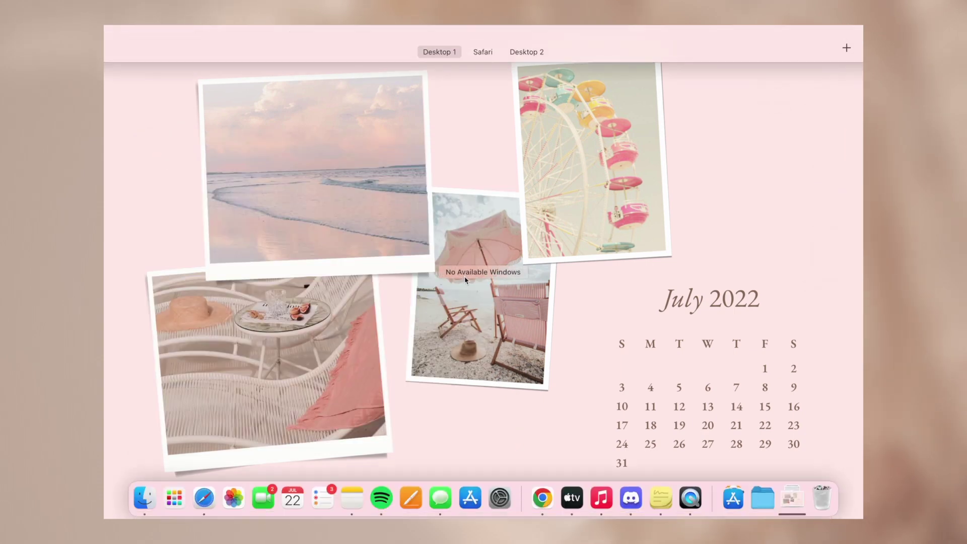
mouse_move(533, 64)
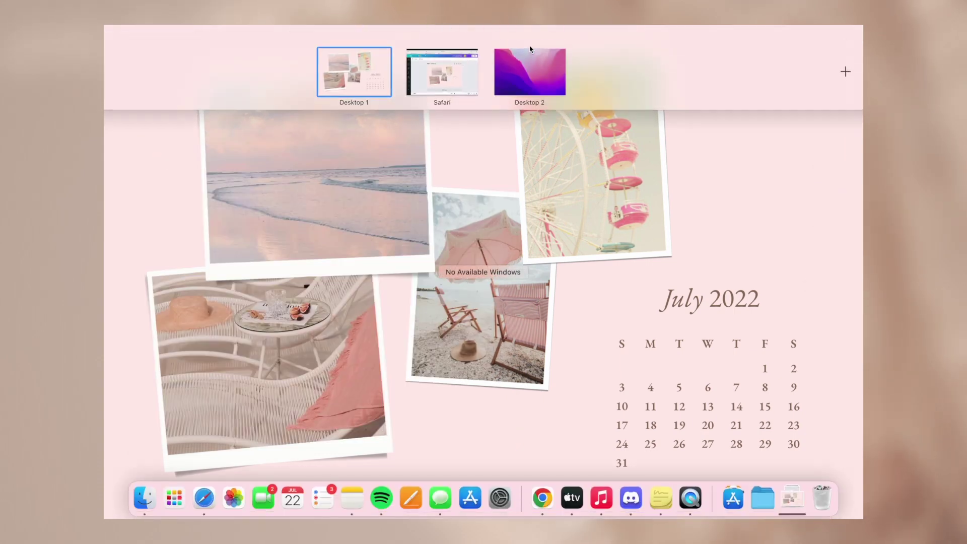
left_click_drag(536, 69, 482, 77)
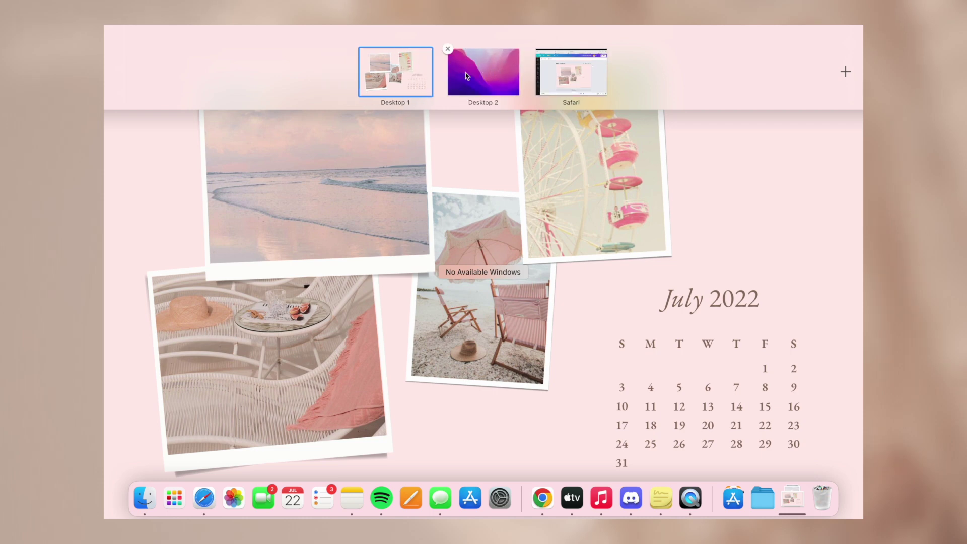
left_click(488, 86)
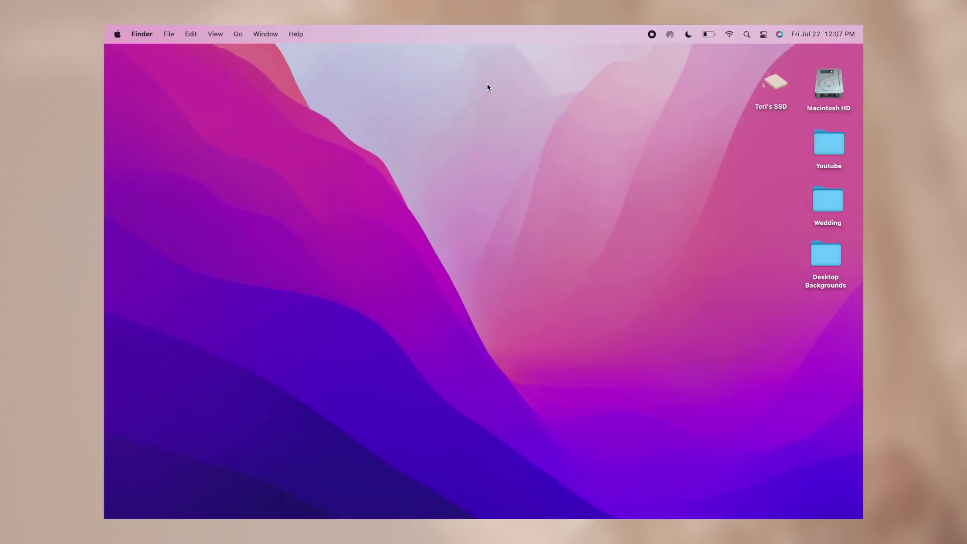
Set July To Do.png as the second desktop's wallpaper
key("cmd+space")
type("system")
key("Return")
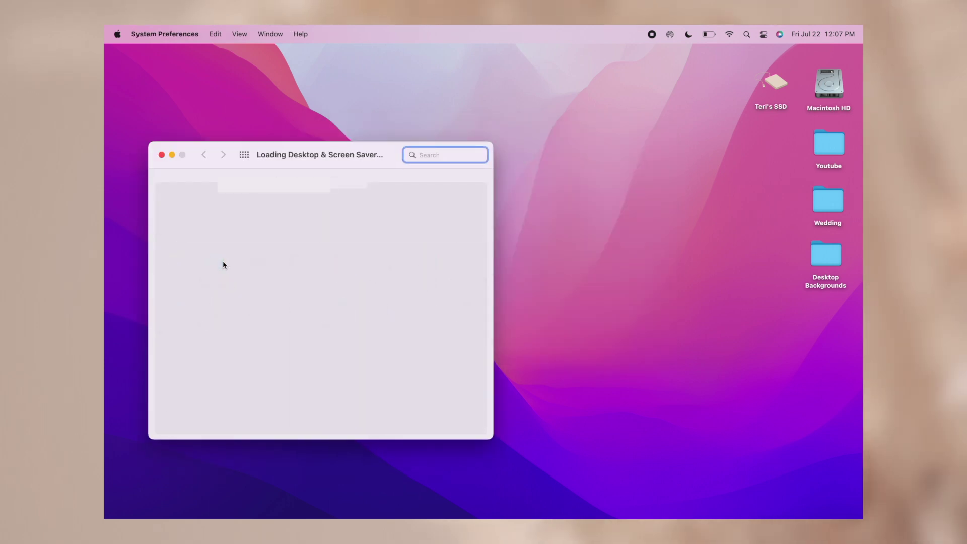
left_click(225, 322)
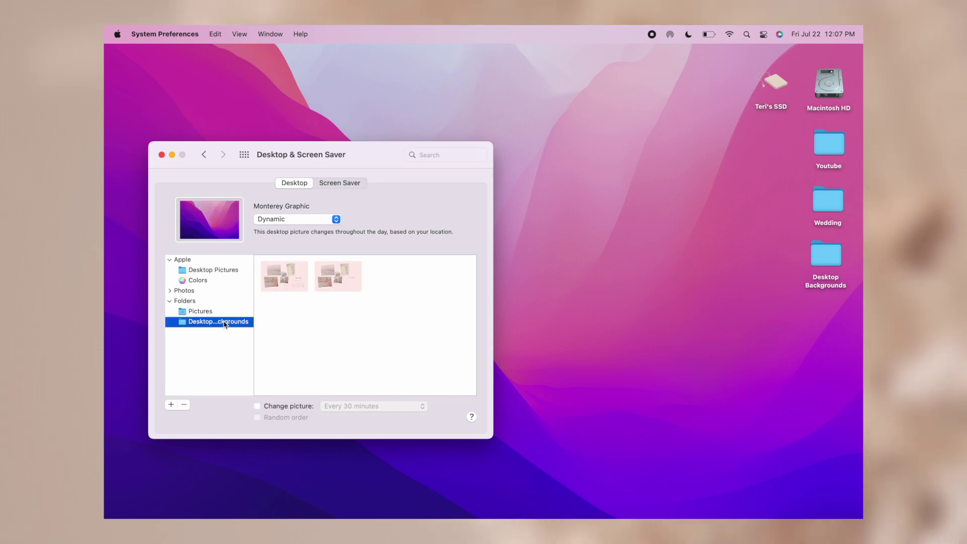
left_click(349, 276)
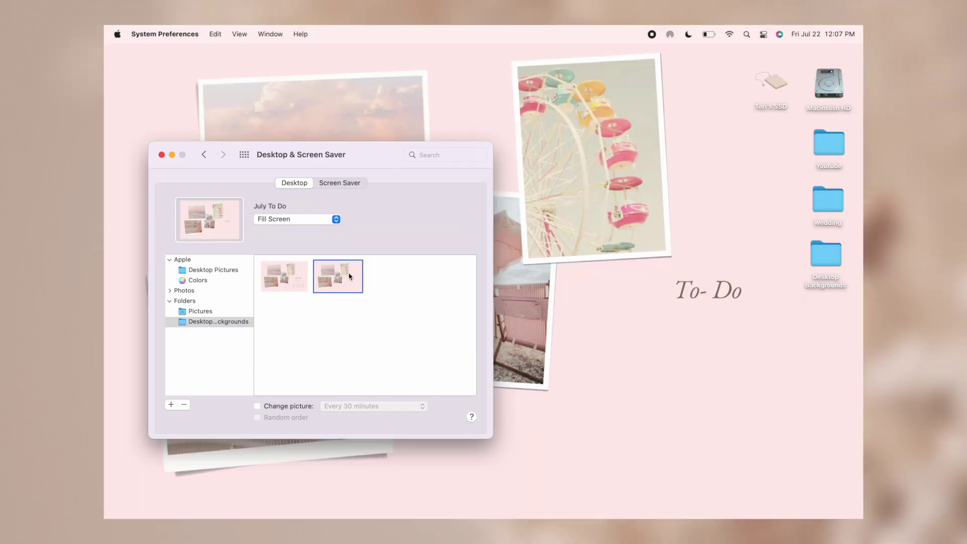
key("super+q")
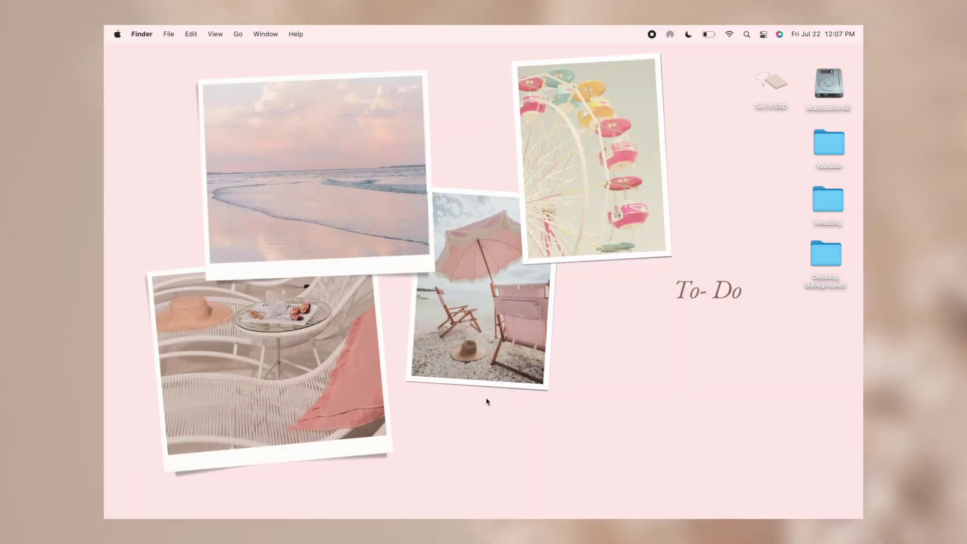
Launch Stickies, resize the new note, and make it pink after trying gray
key("super+space")
type("stickies")
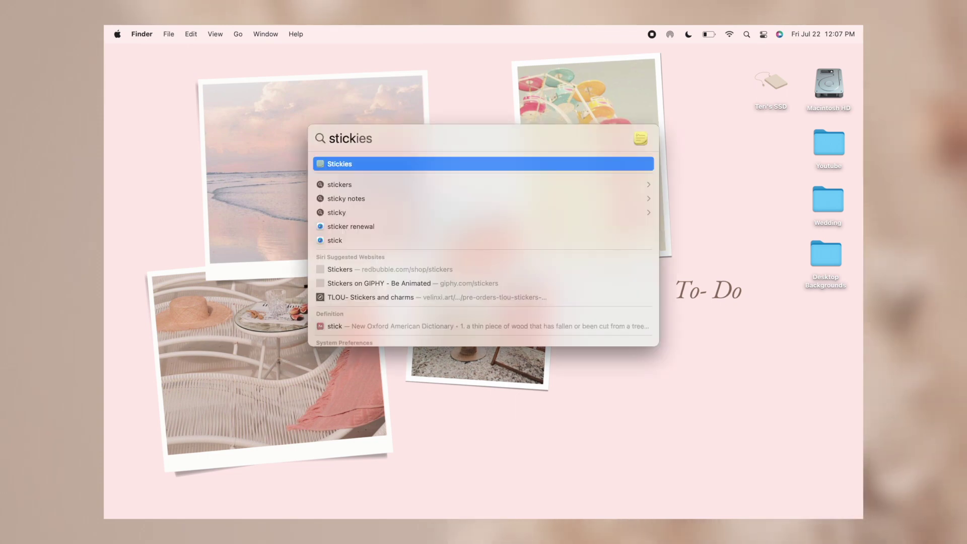
key("Return")
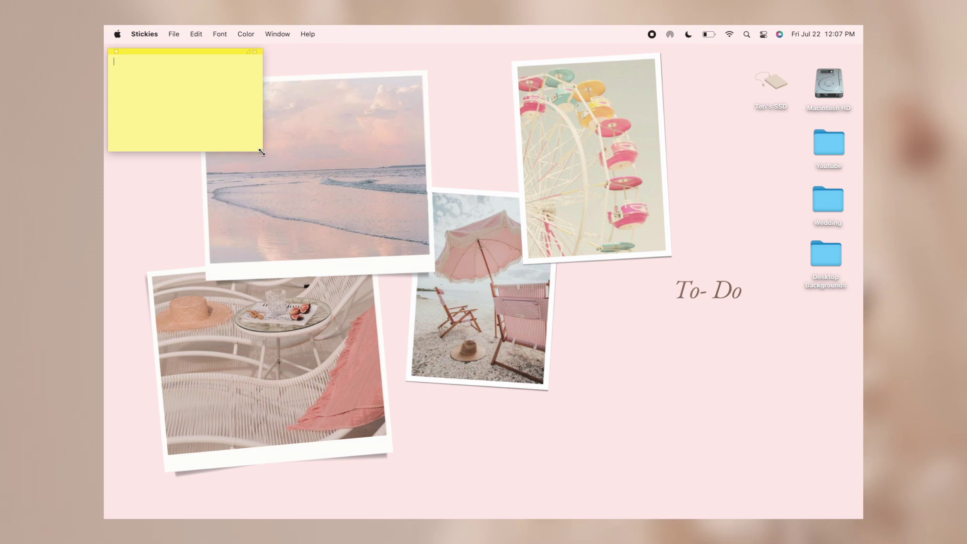
left_click_drag(261, 152, 310, 196)
left_click(243, 31)
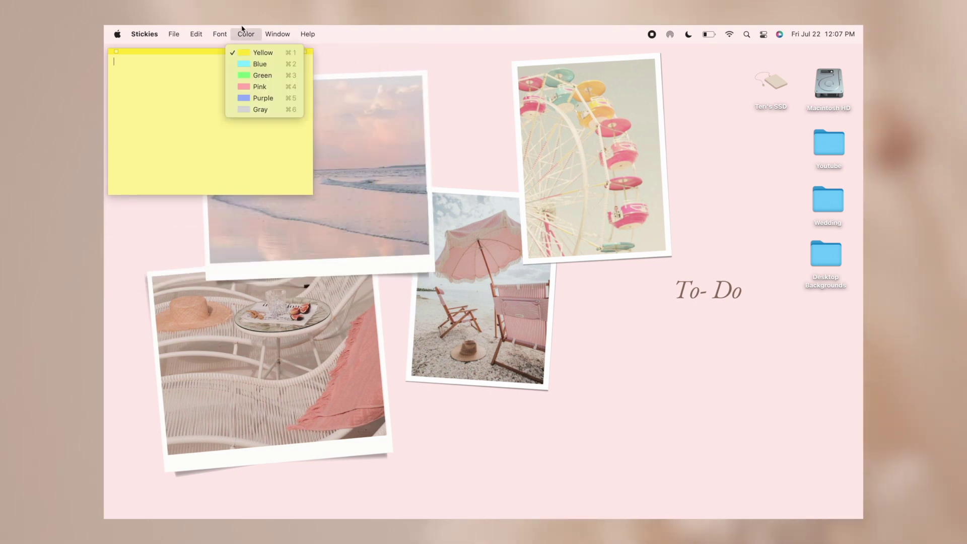
left_click(268, 110)
left_click(245, 34)
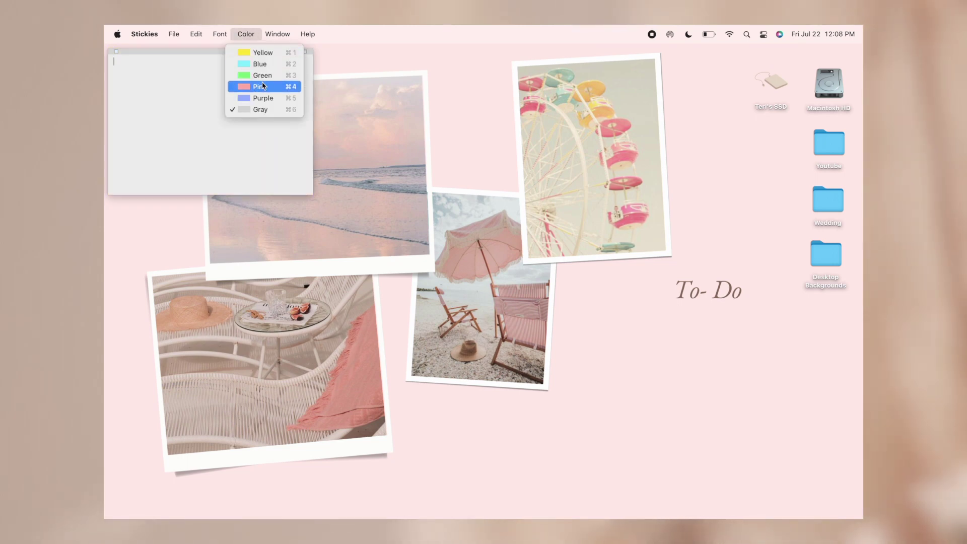
left_click(262, 86)
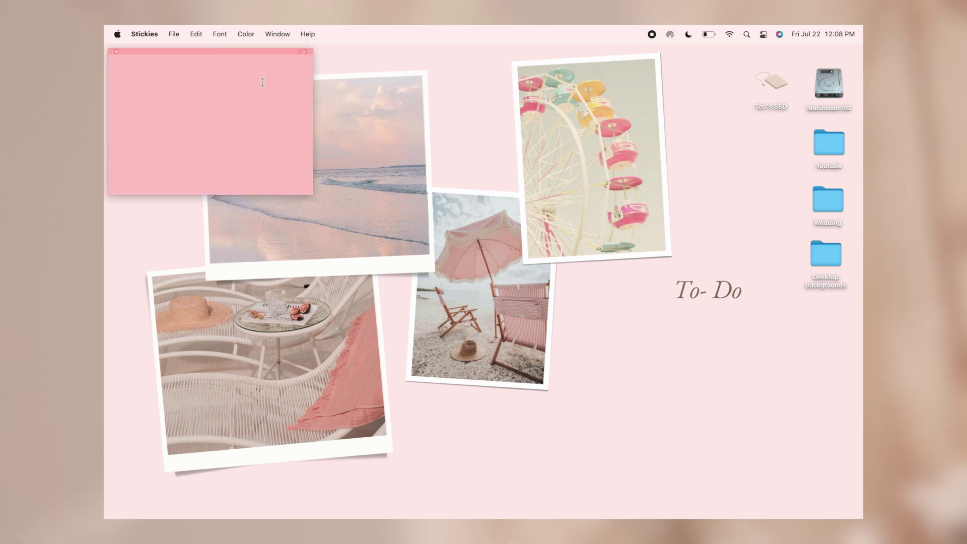
left_click(322, 130)
left_click(250, 138)
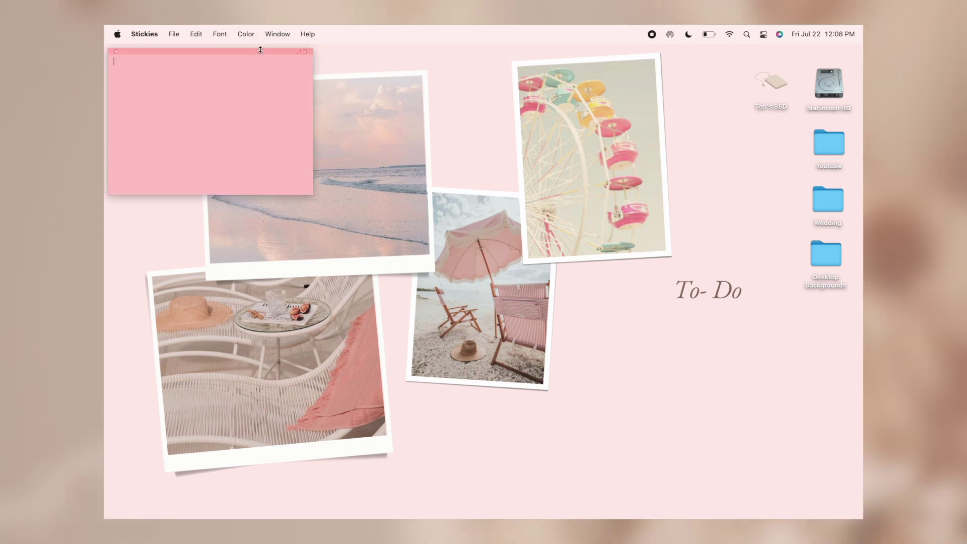
Move the pink note below the To-Do heading and enlarge it
left_click_drag(259, 53, 737, 323)
left_click_drag(790, 463, 828, 476)
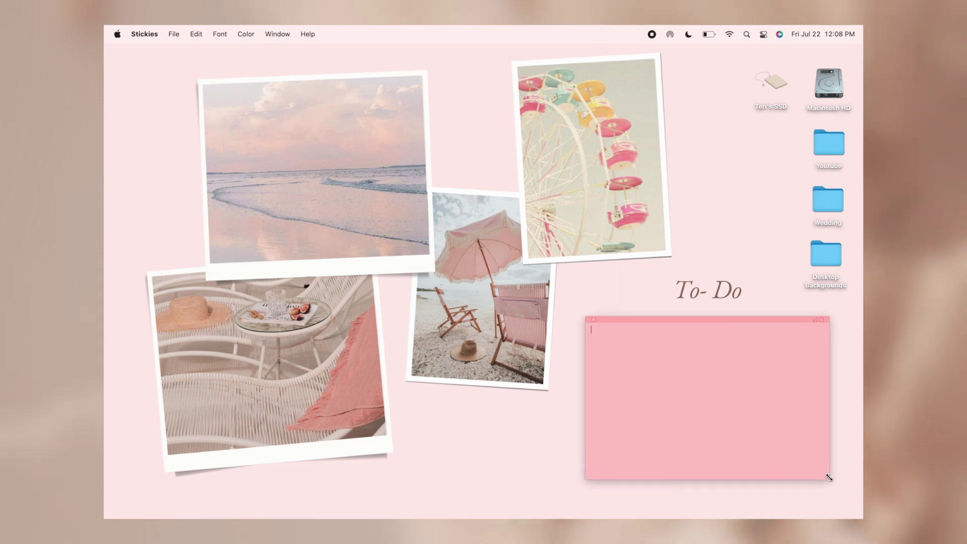
left_click(221, 34)
Choose the note's font, start the list with '-Film', and set pale peach text sampled from the hat
left_click(233, 53)
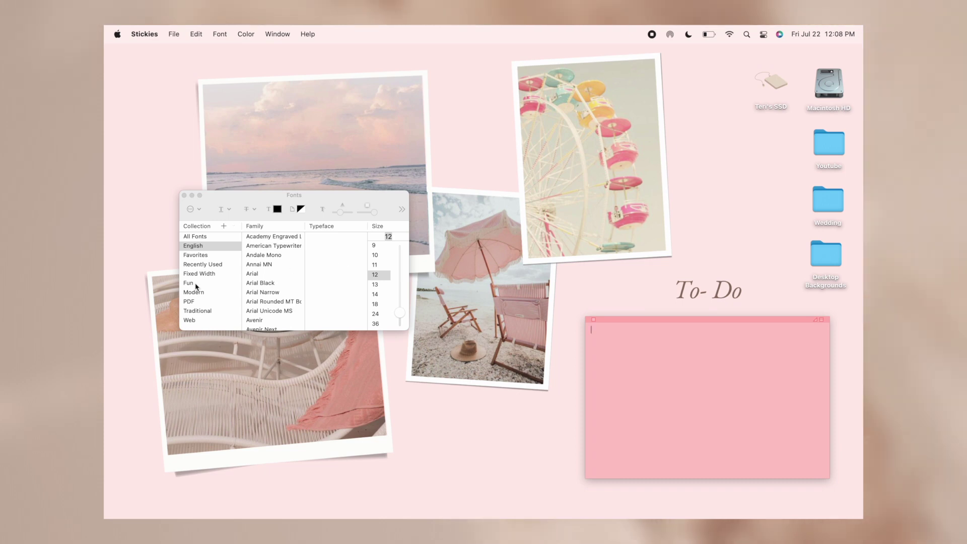
left_click(209, 293)
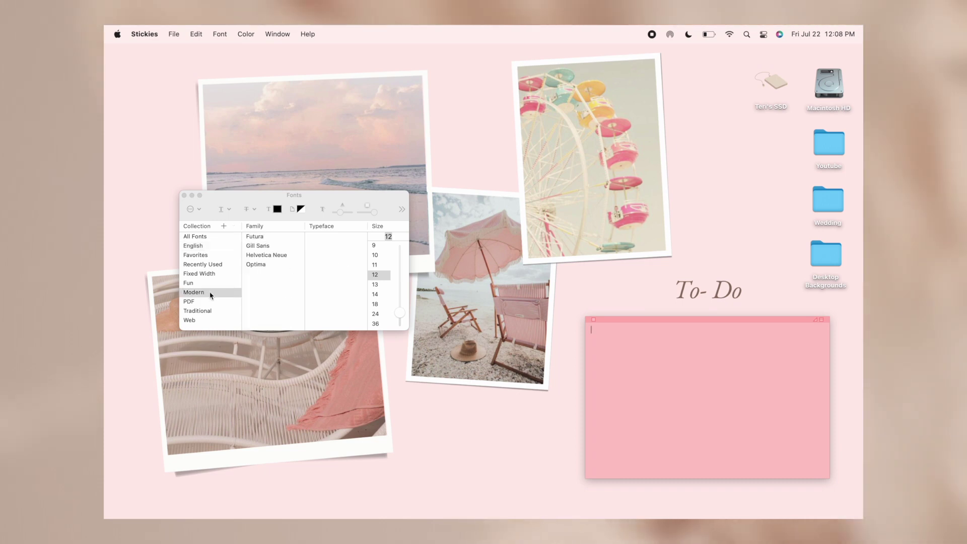
left_click(268, 256)
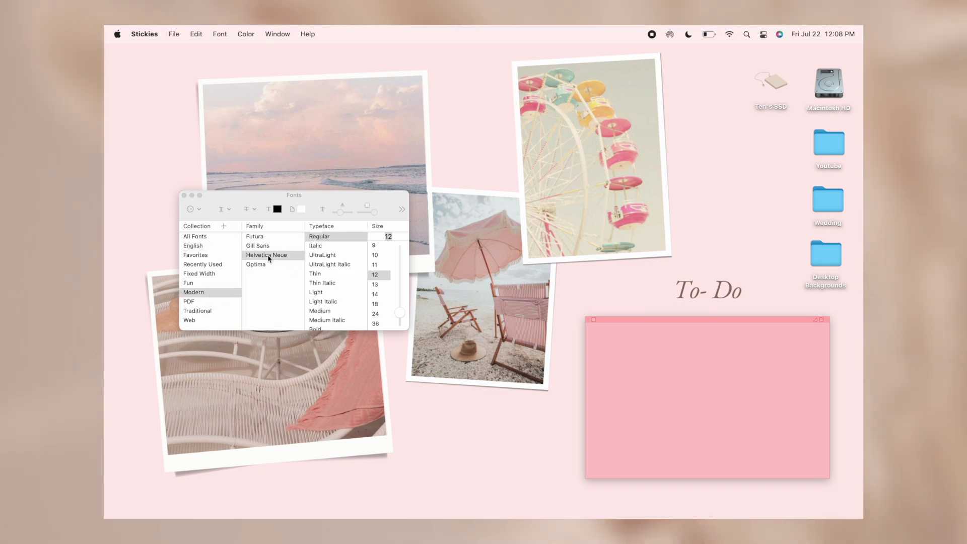
type("-Film Customization")
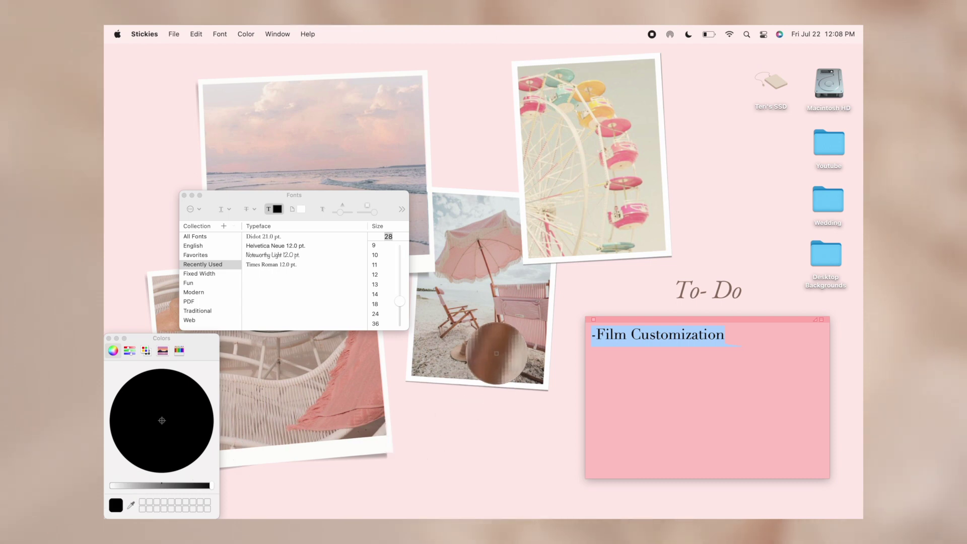
left_click(497, 354)
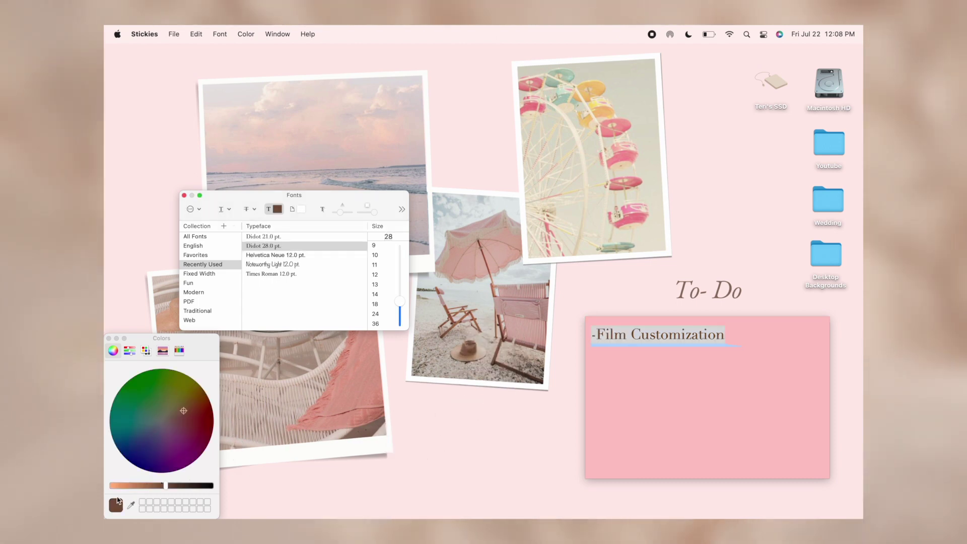
left_click(166, 418)
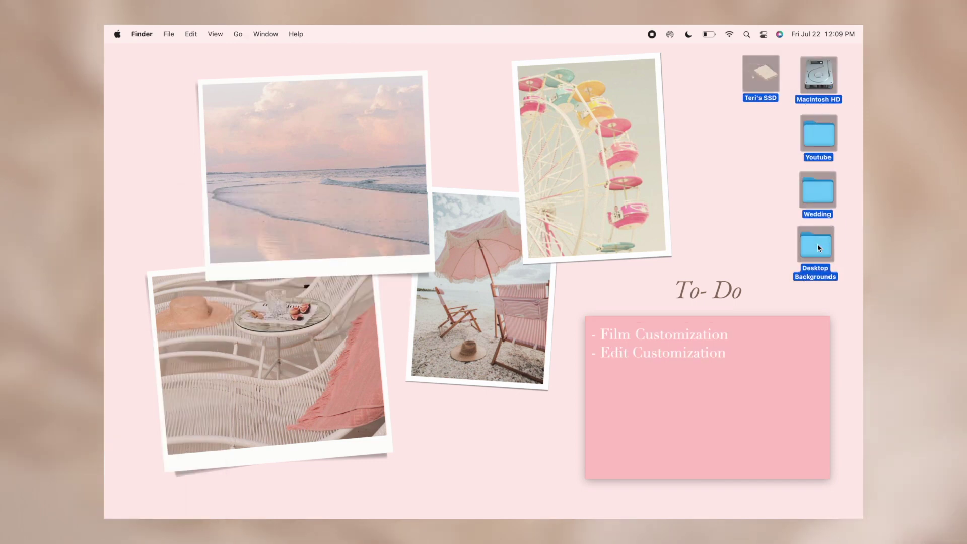
left_click(759, 243)
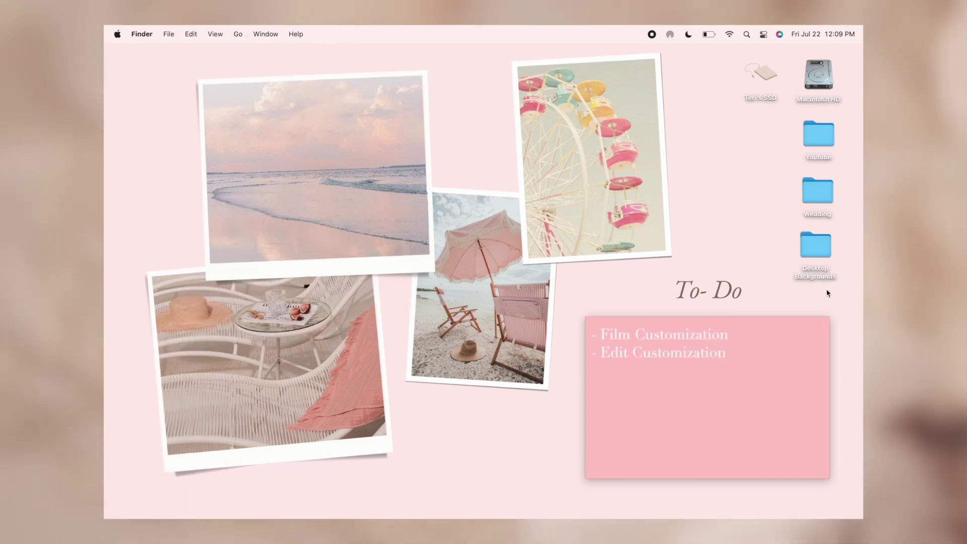
Select the five desktop icons, Clean Up Selection, and move them into a right-side column
left_click_drag(827, 292, 734, 76)
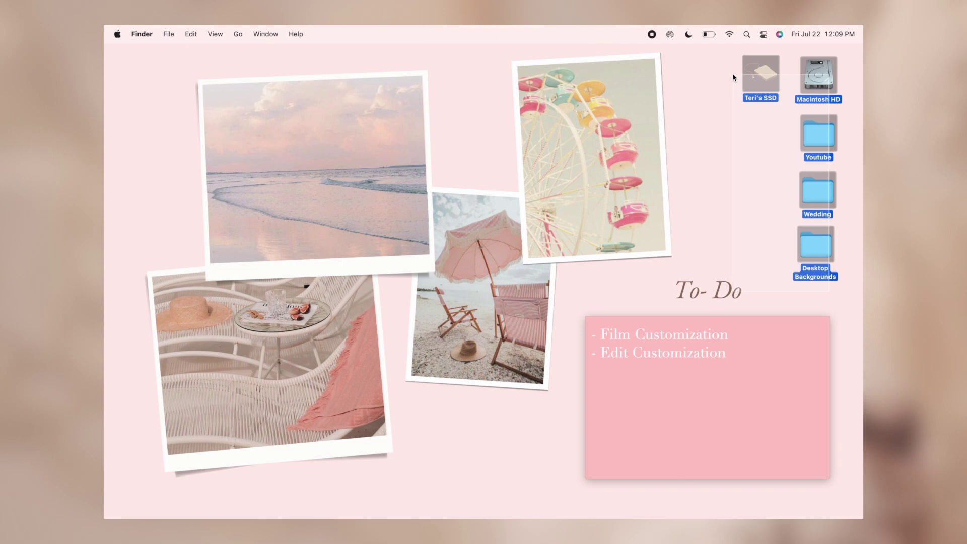
left_click(216, 34)
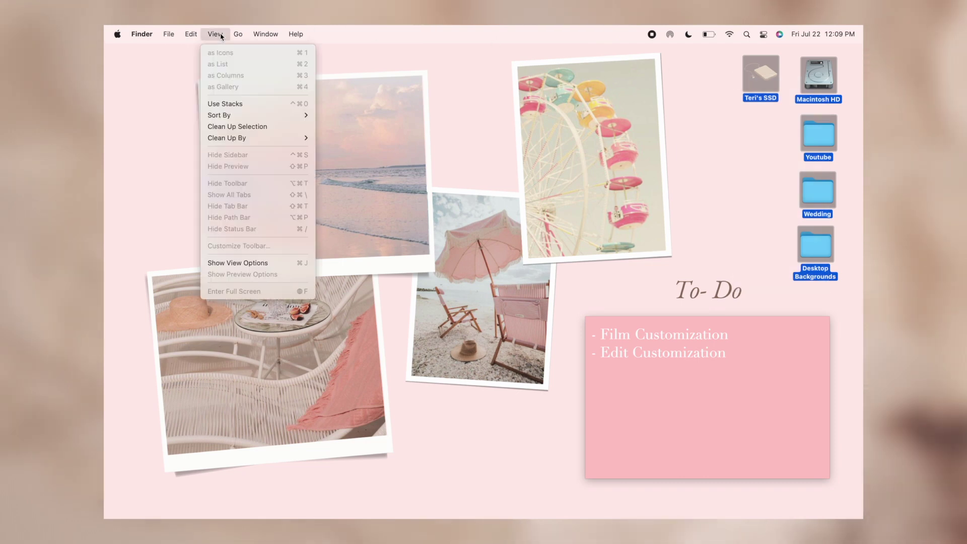
left_click(249, 129)
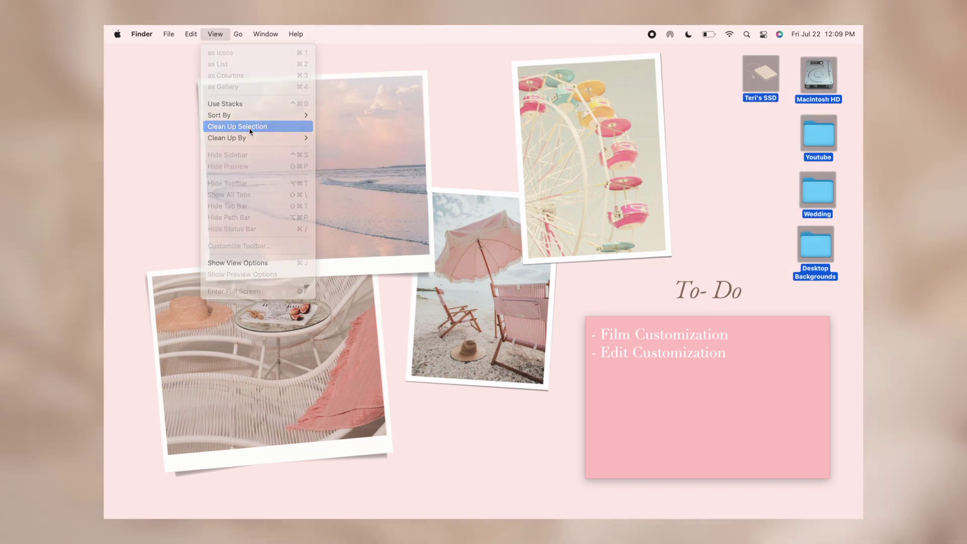
left_click_drag(839, 97, 839, 86)
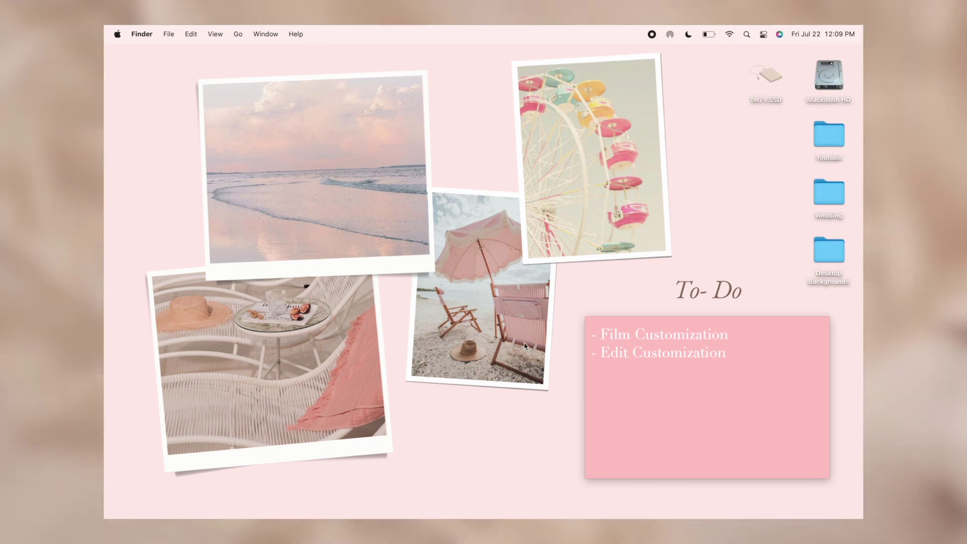
key("ctrl+Right")
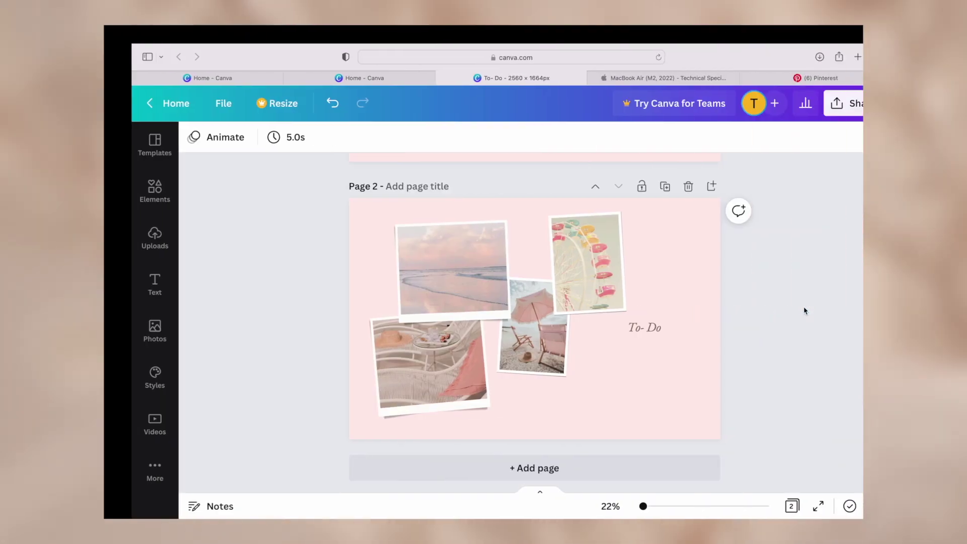
Browse Canva Elements through lines and shapes to the Marker & Scribbles collection
scroll(803, 314, "up", 5)
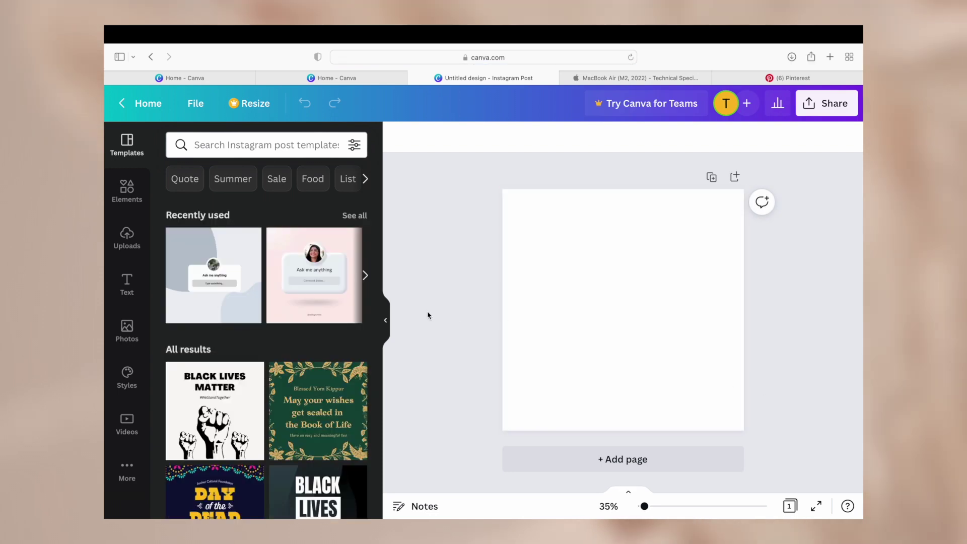
left_click(136, 189)
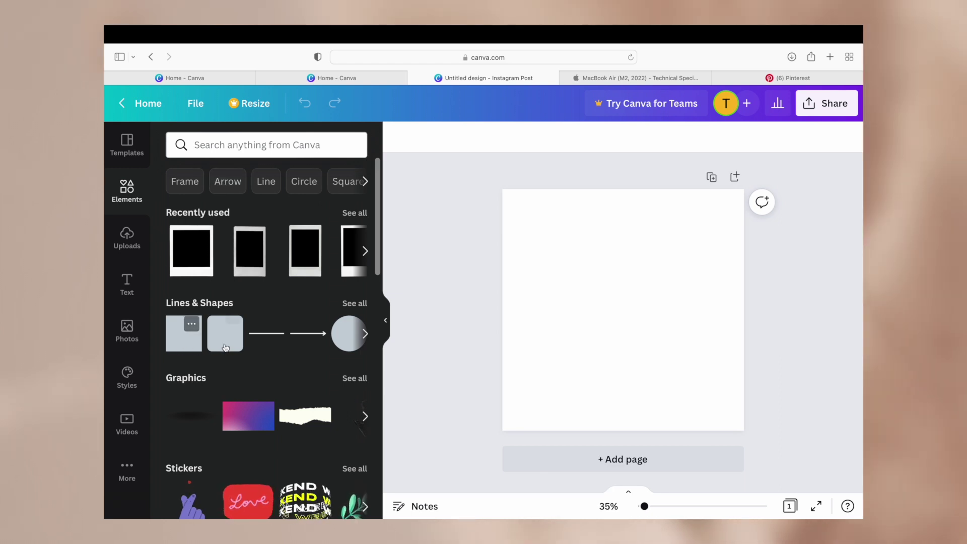
left_click(365, 333)
left_click(365, 334)
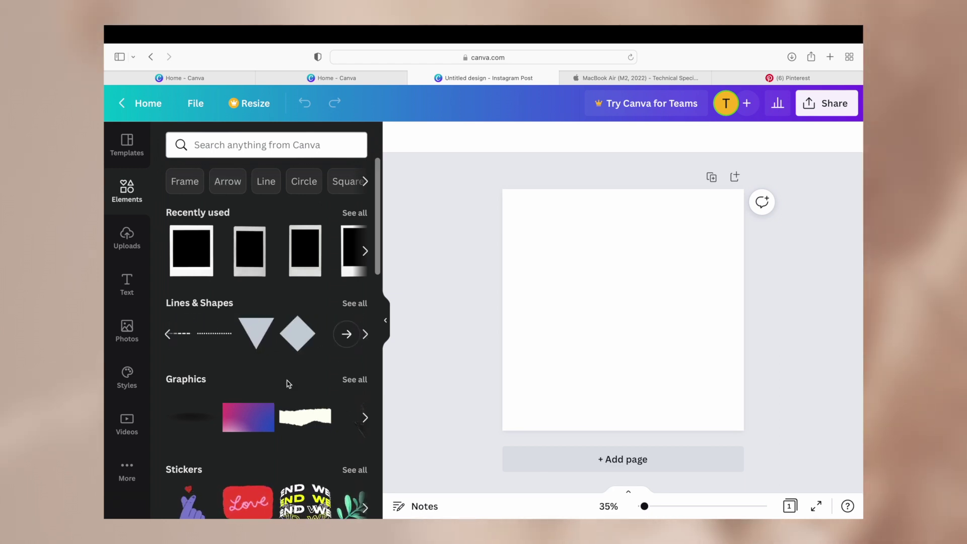
scroll(287, 384, "down", 4)
scroll(288, 384, "down", 15)
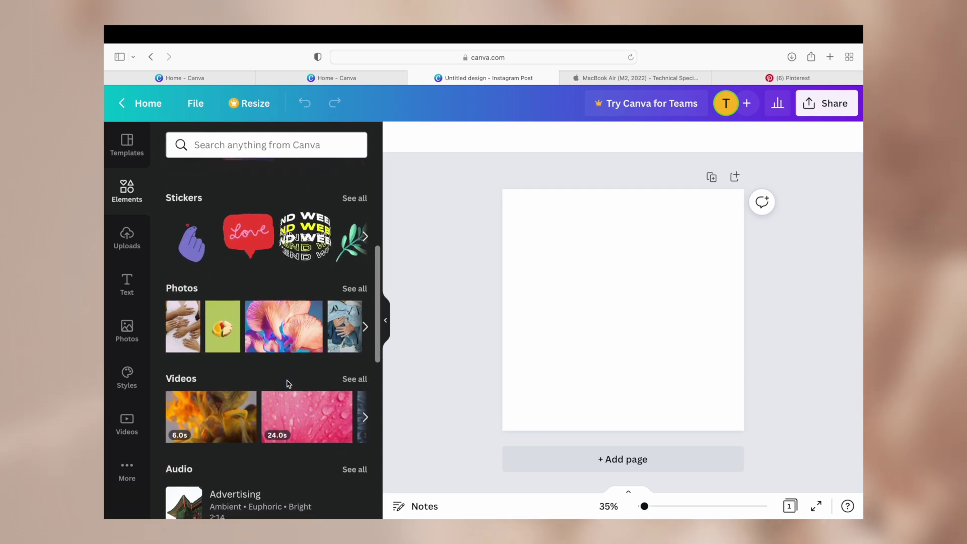
left_click(319, 306)
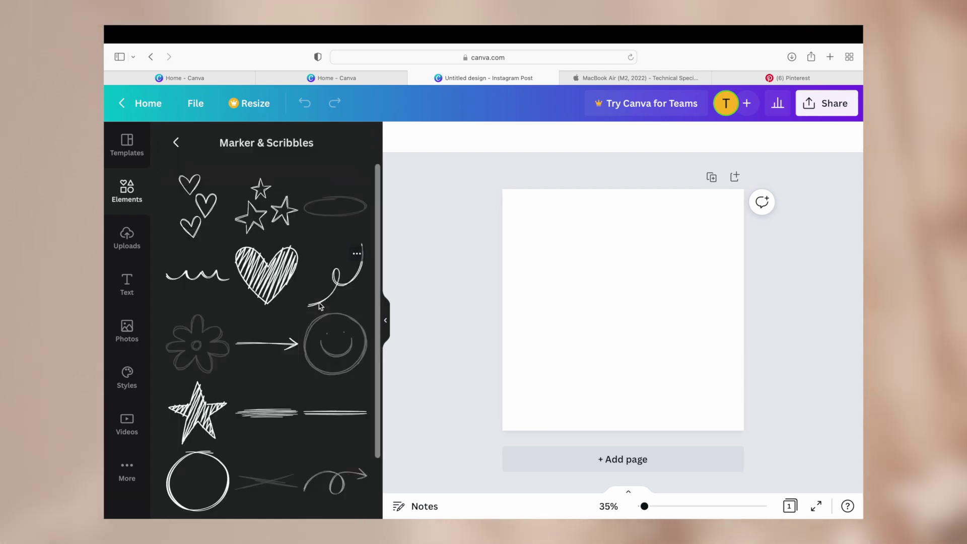
Enlarge and centre the line-drawn seashell on page 1, then add a second page
scroll(320, 304, "down", 5)
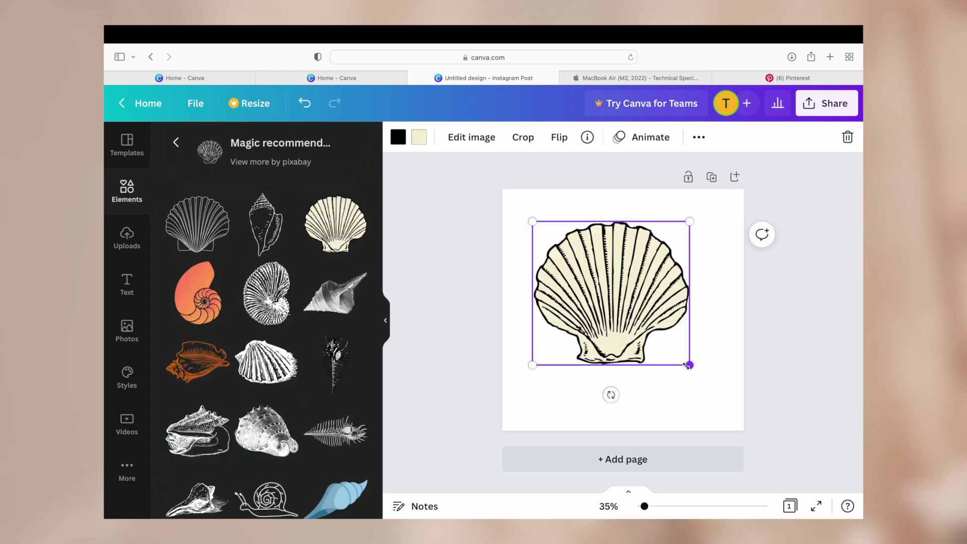
left_click_drag(688, 365, 666, 351)
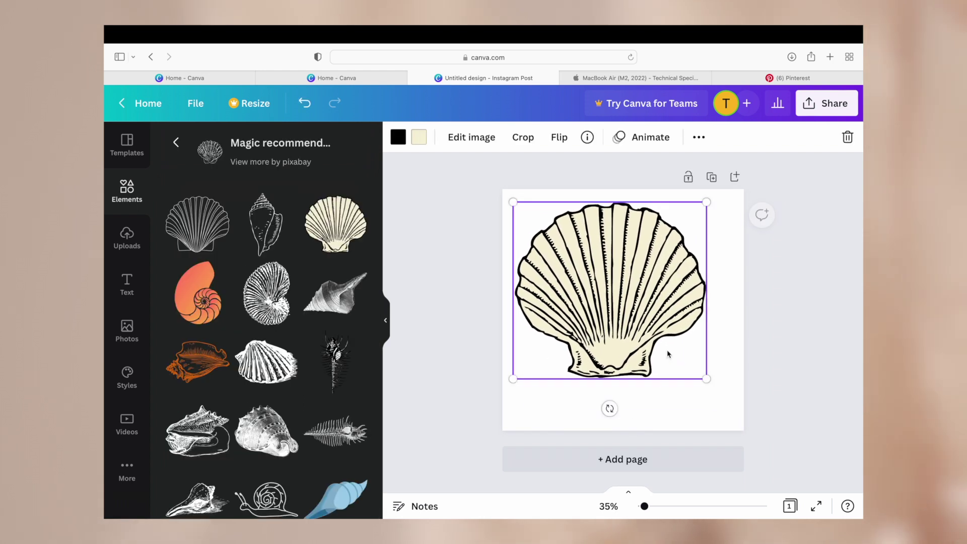
left_click_drag(706, 378, 732, 401)
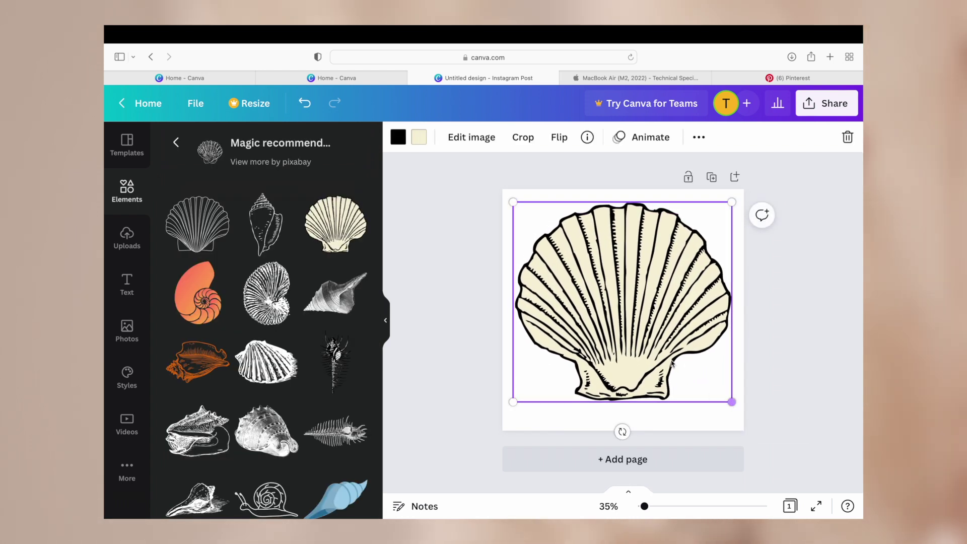
left_click_drag(666, 358, 667, 365)
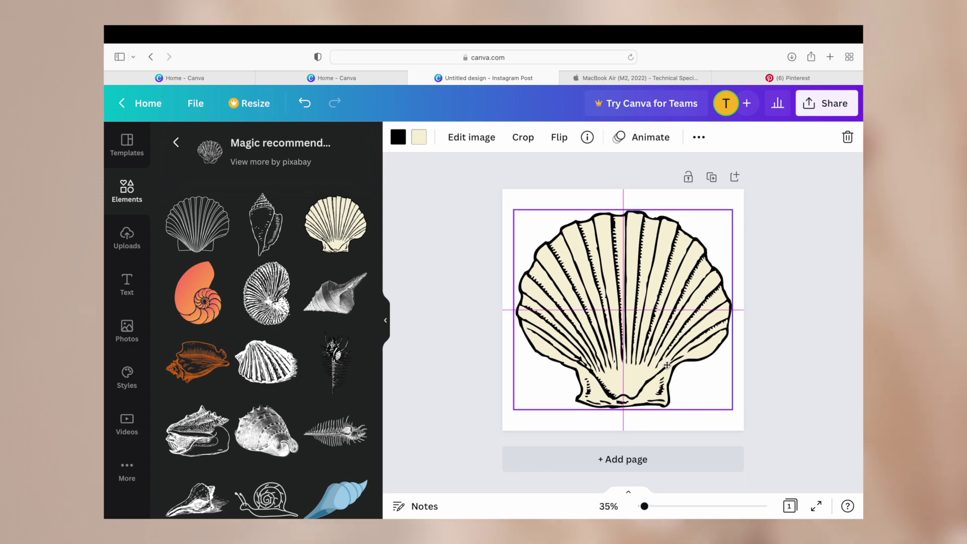
left_click(711, 178)
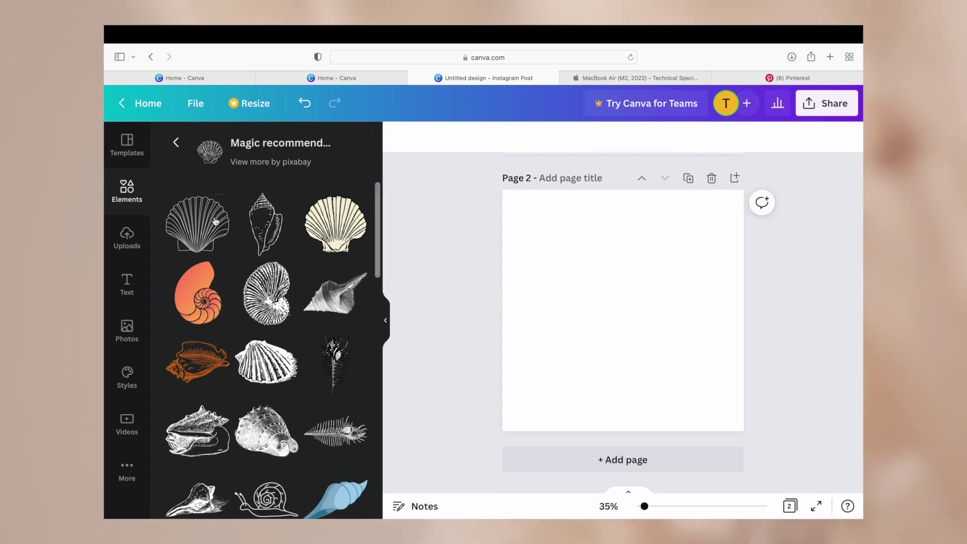
Search Elements for 'Folder' and add the white and beige folder graphics to page 2
left_click(175, 144)
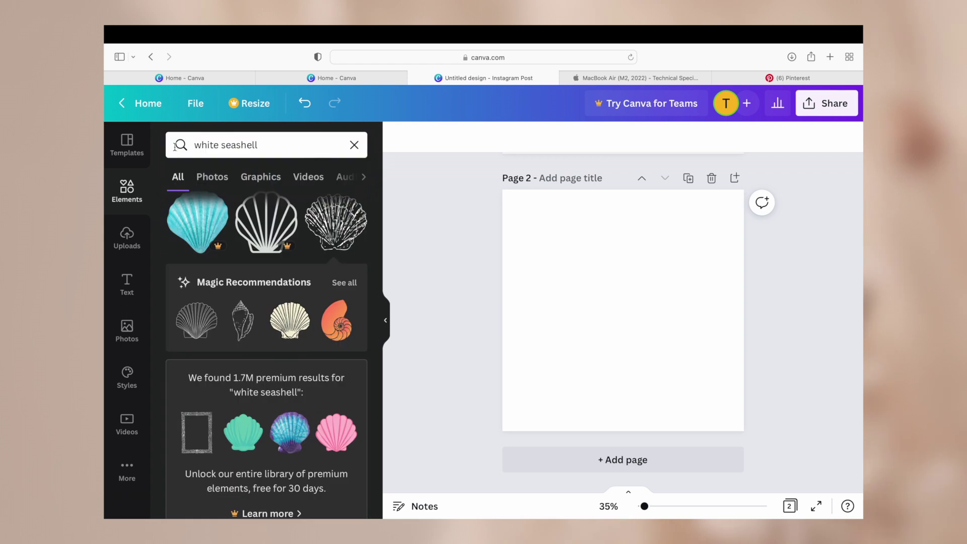
left_click(303, 146)
type("Folder")
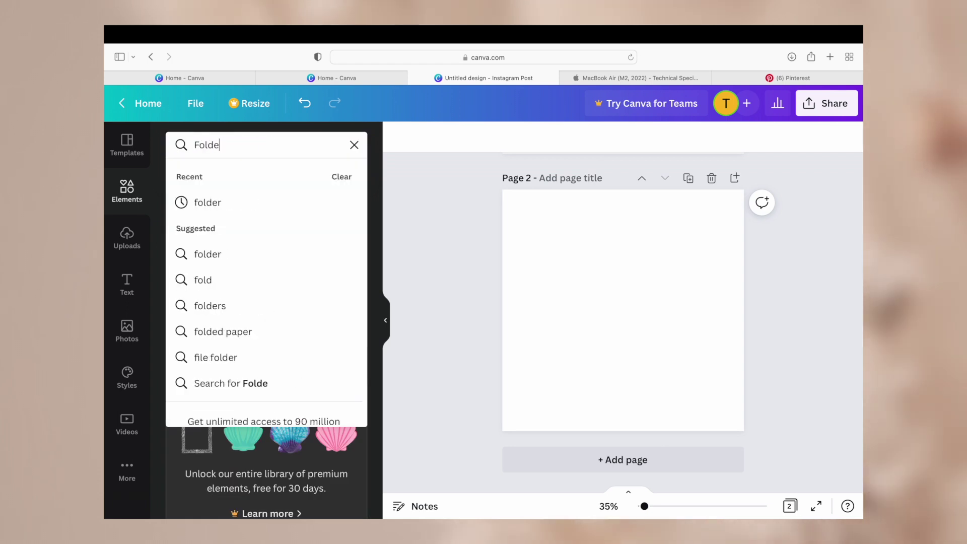
key("Return")
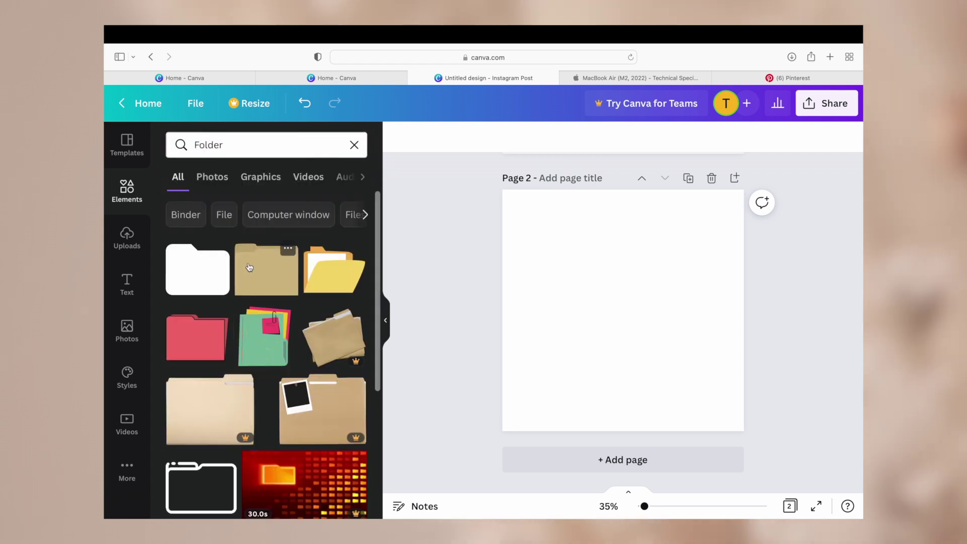
left_click(219, 270)
left_click(272, 274)
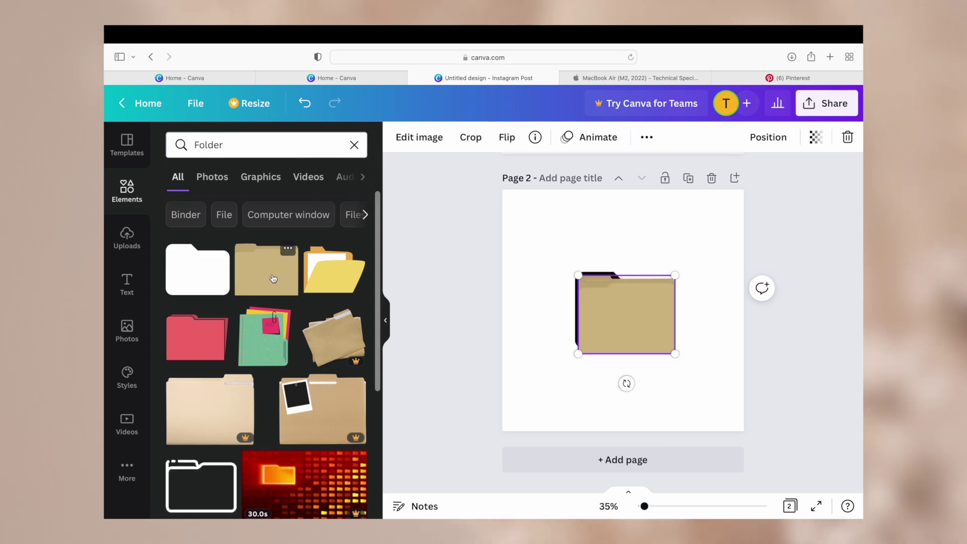
Delete the extra folder and enlarge the beige folder to fill page 2
left_click_drag(641, 306, 585, 289)
left_click(657, 328)
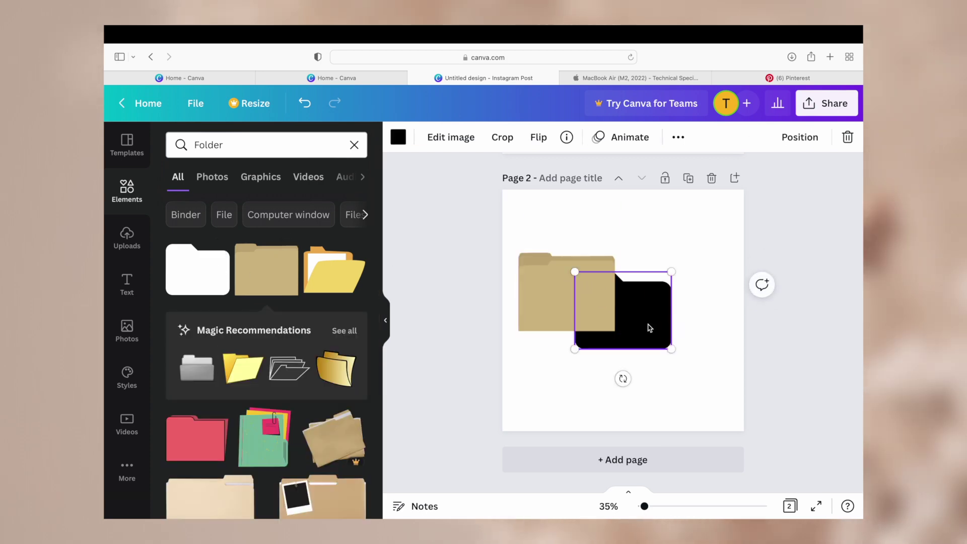
key("BackSpace")
left_click(611, 320)
left_click_drag(614, 331, 707, 373)
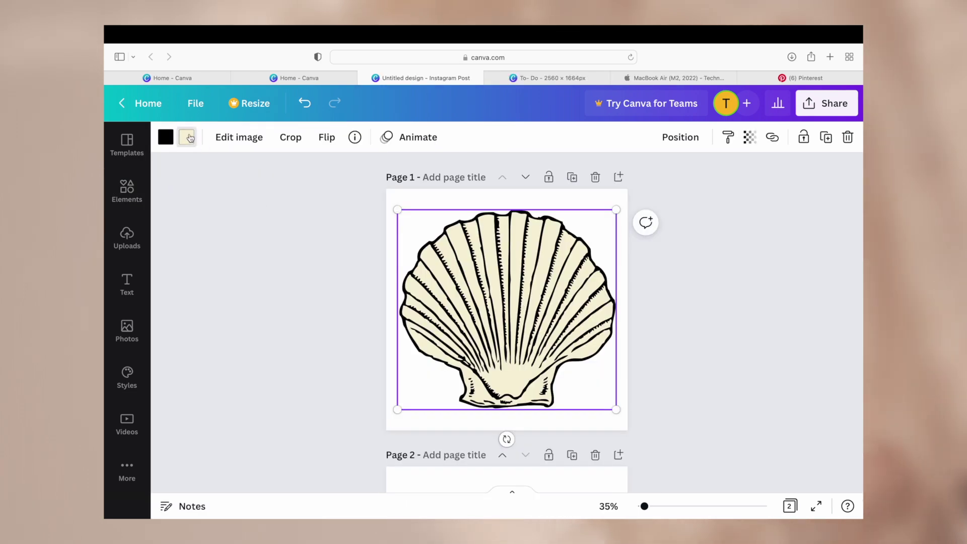
Set the seashell fill to white and copy the July 2022 calendar text's hex colour
left_click(187, 137)
left_click(353, 204)
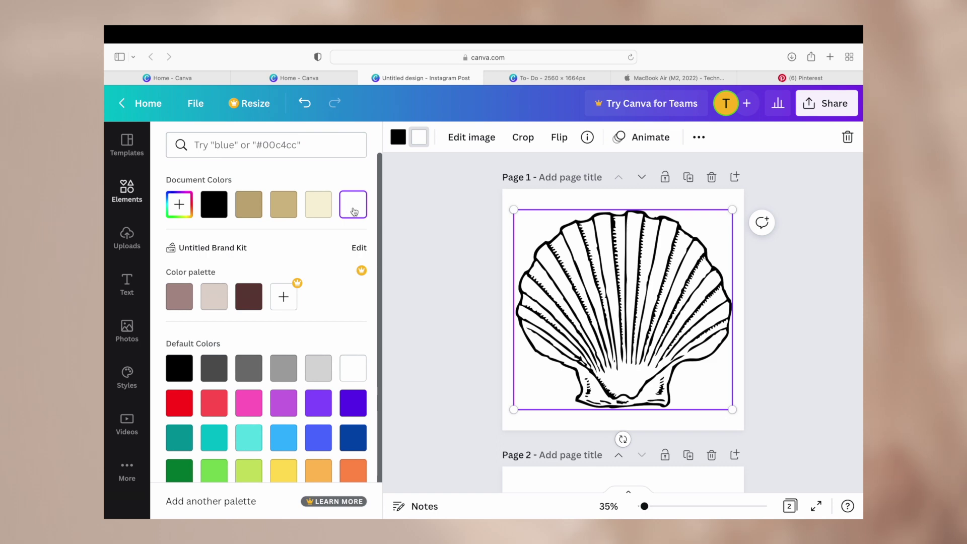
left_click(571, 80)
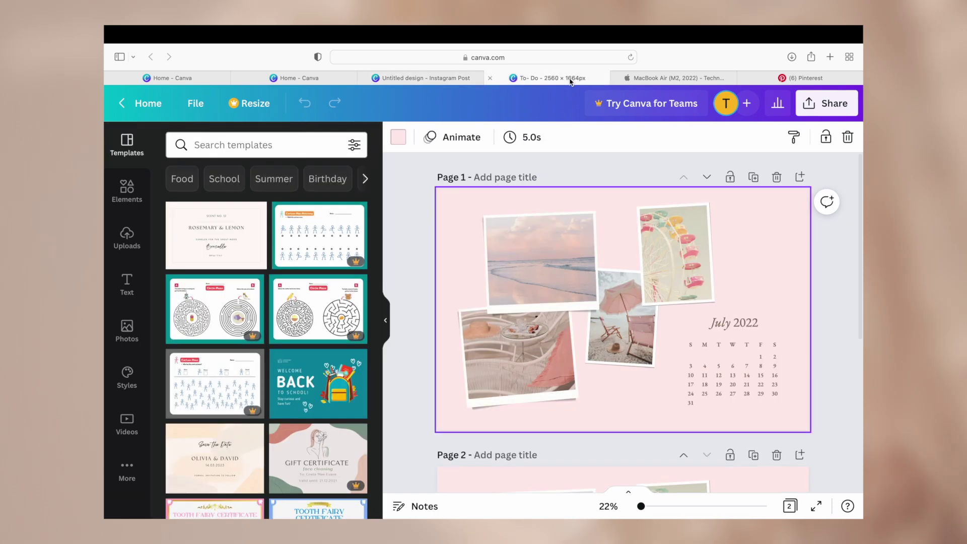
left_click(720, 317)
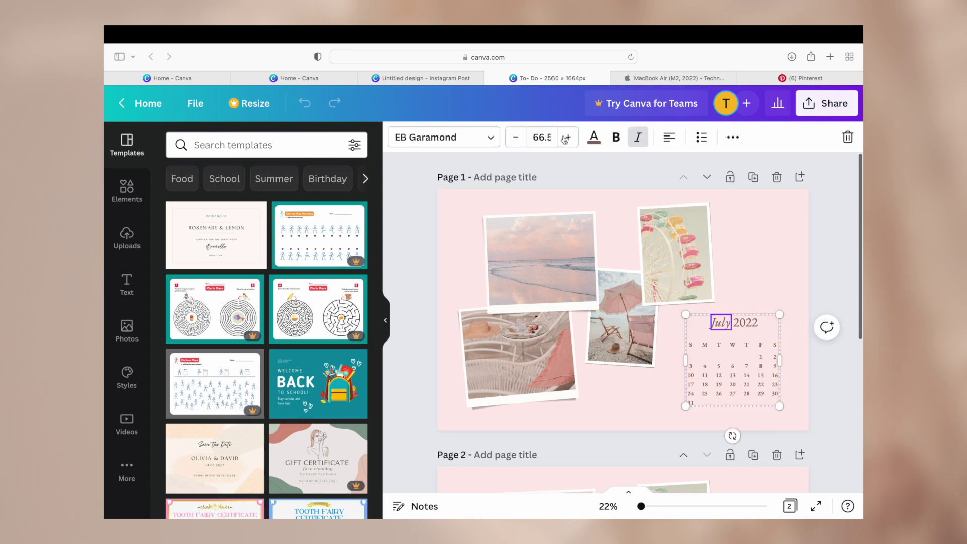
left_click(594, 138)
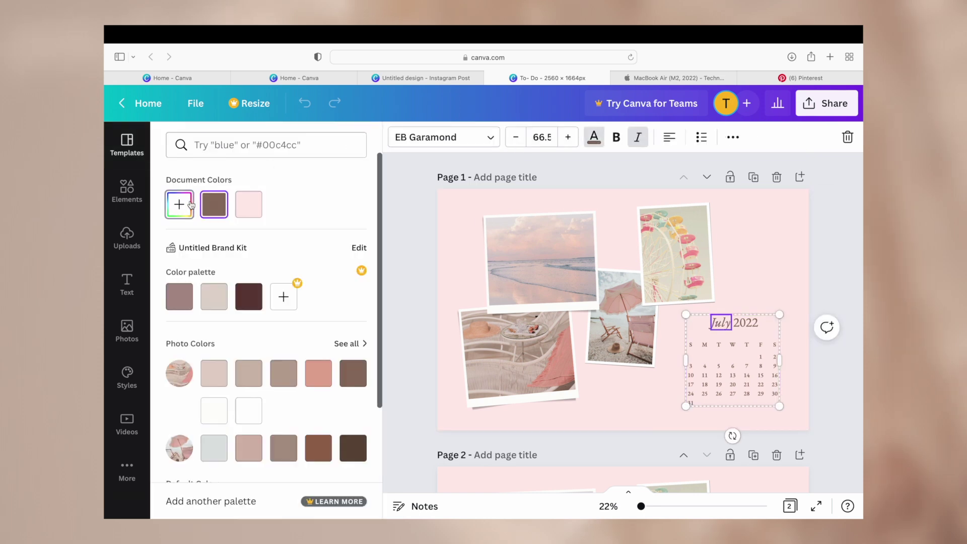
left_click(191, 205)
key("super+c")
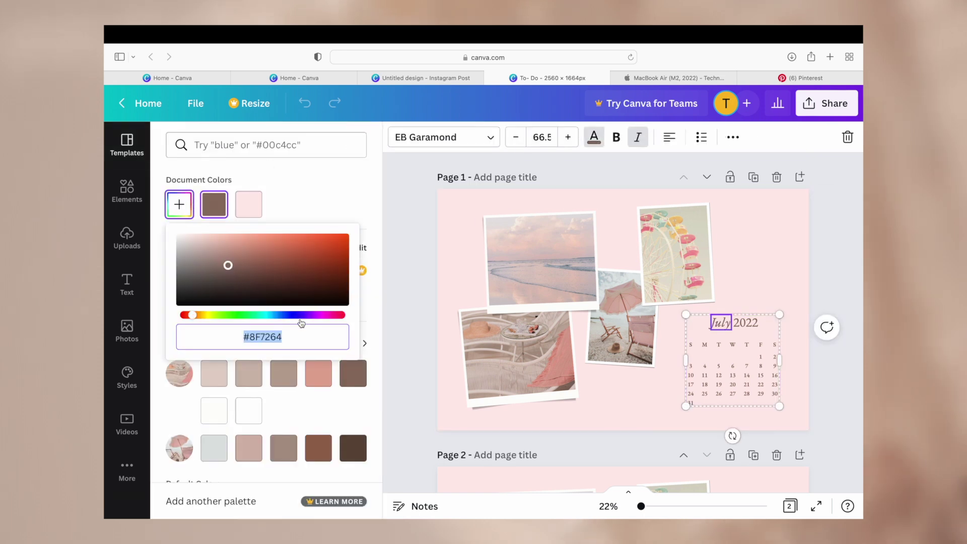
Paste #8F7264 as the seashell's outline colour in the custom colour picker
left_click(406, 80)
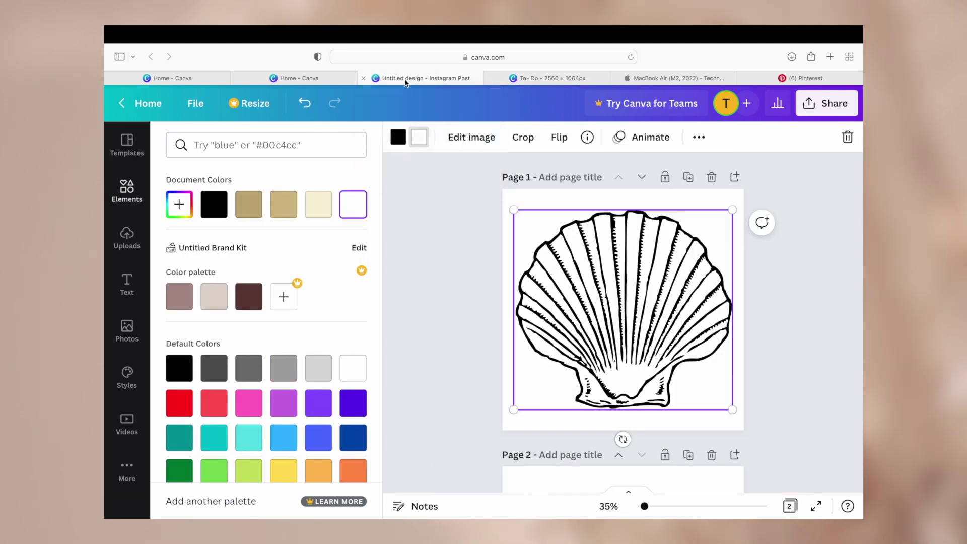
left_click(189, 204)
key("super+v")
left_click(319, 319)
Search Elements for 'starfish', filter to graphics, and add the outlined starfish to page 4
scroll(321, 317, "down", 5)
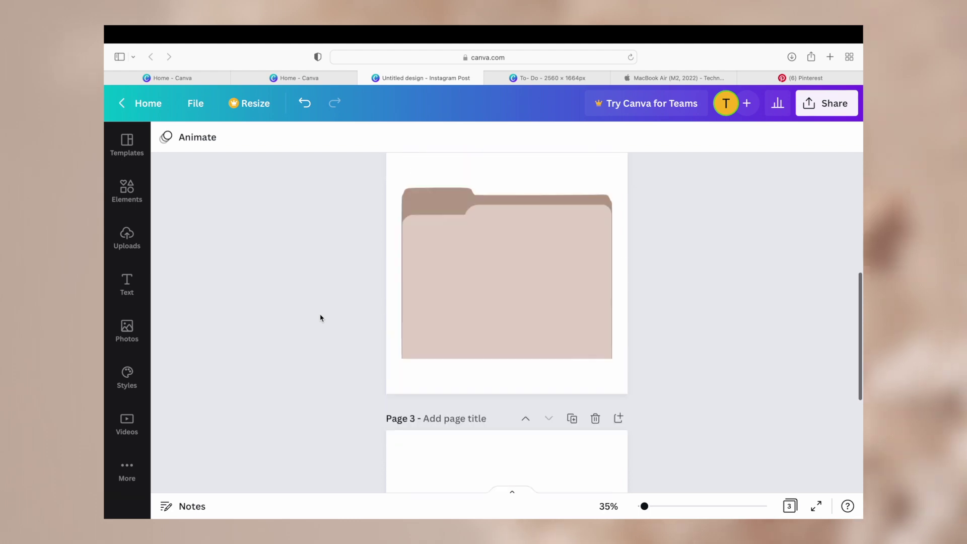
scroll(320, 318, "down", 5)
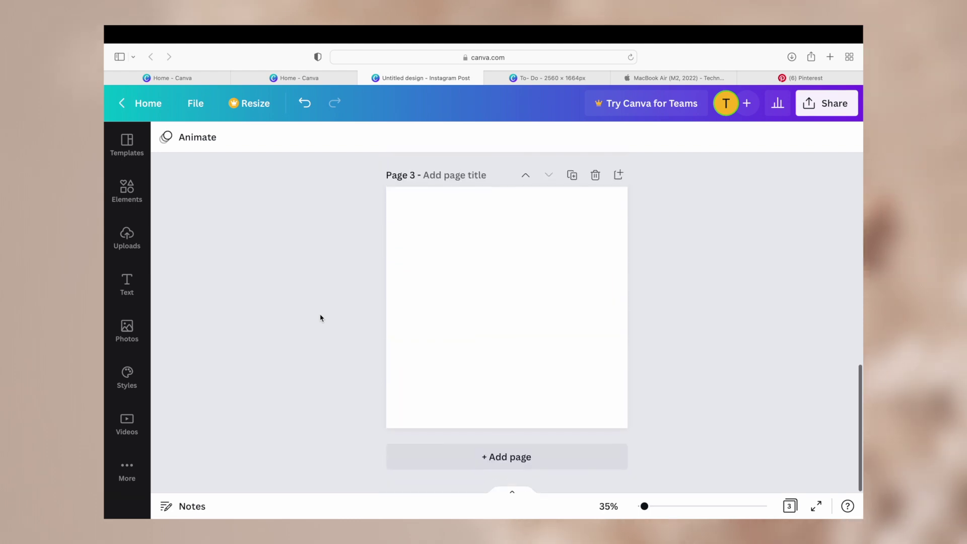
left_click(128, 155)
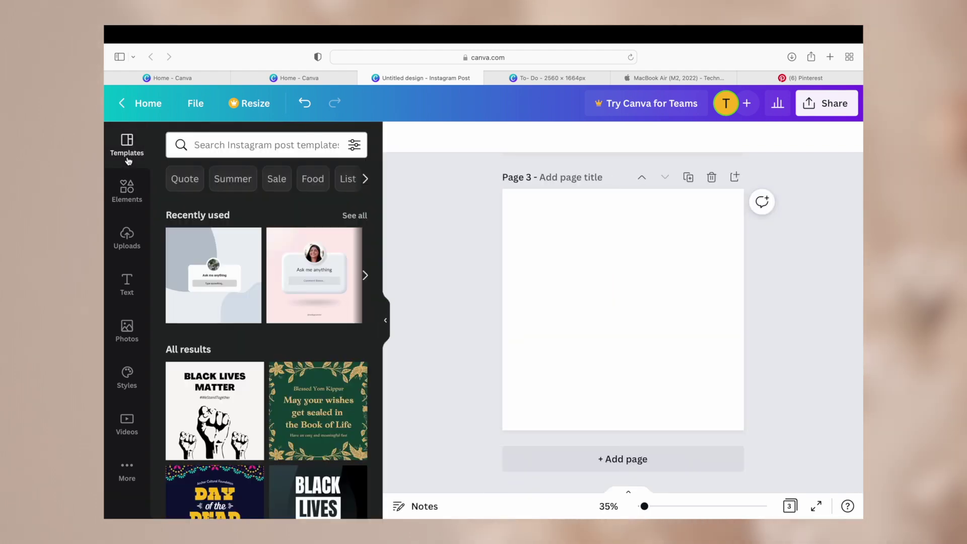
left_click(127, 190)
left_click(207, 144)
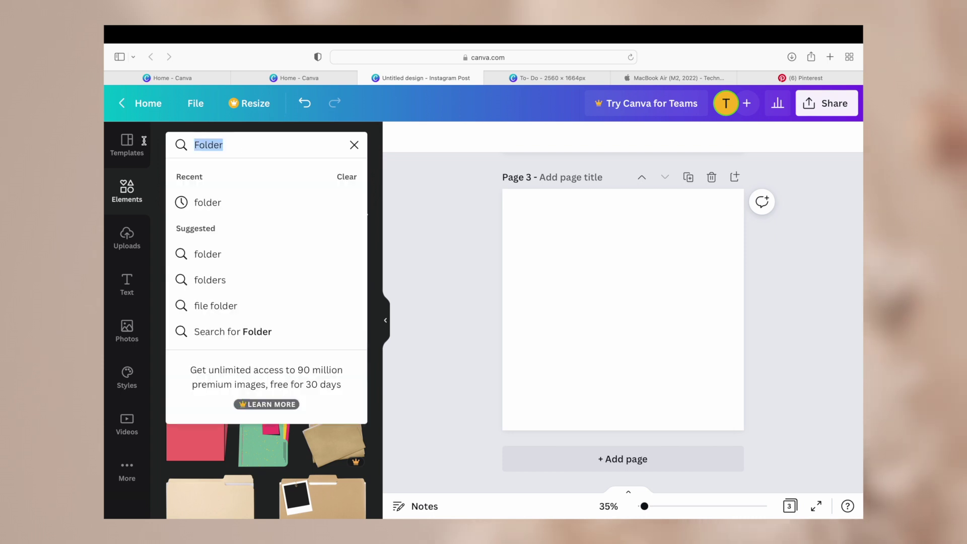
type("starfish")
key("Return")
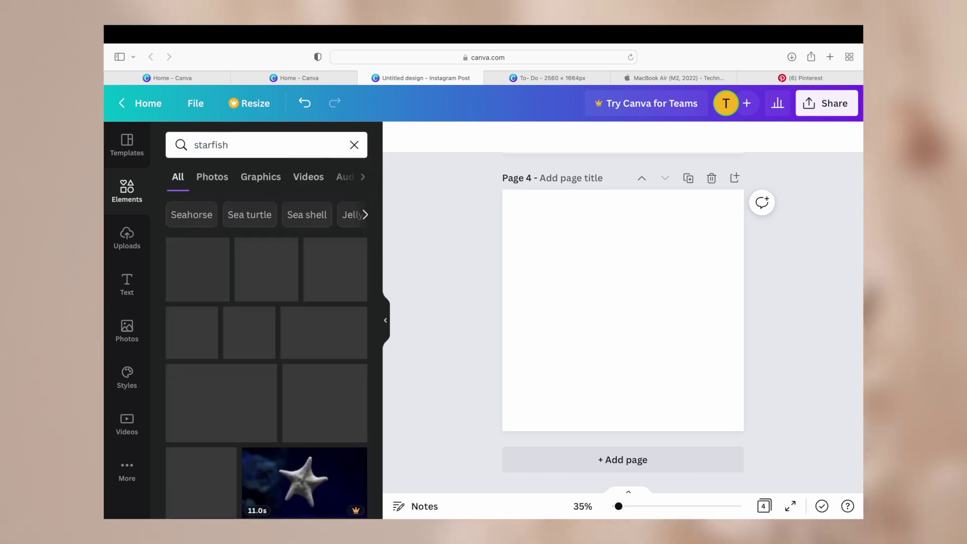
scroll(288, 402, "down", 10)
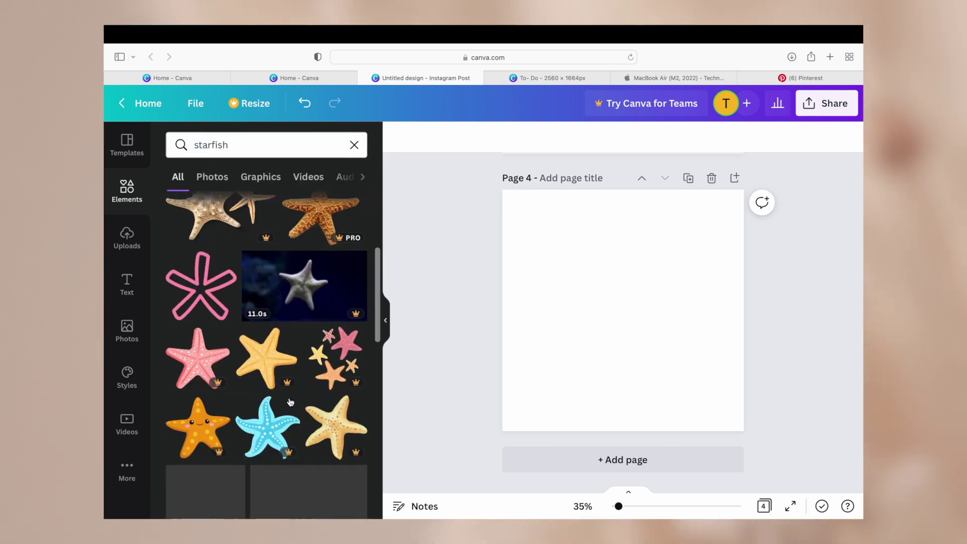
left_click(257, 179)
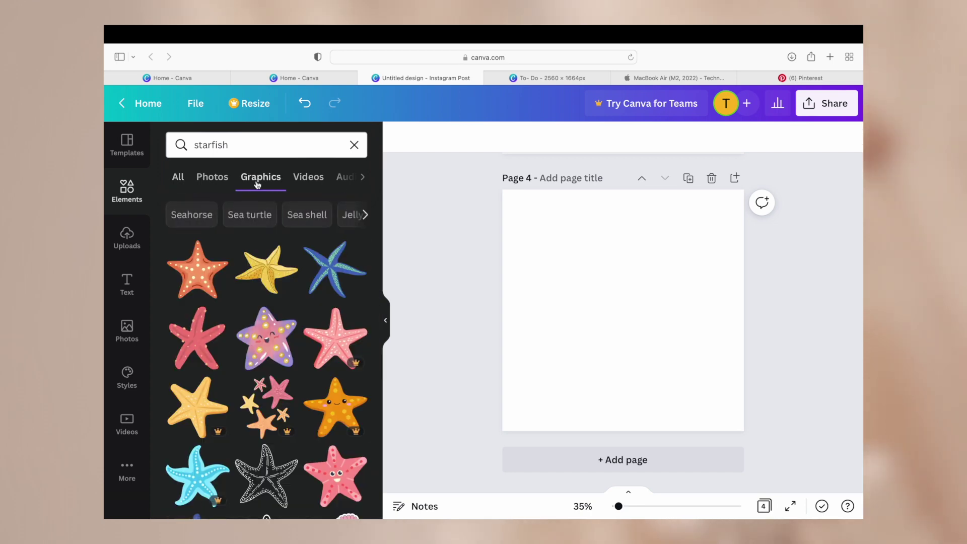
scroll(273, 360, "down", 5)
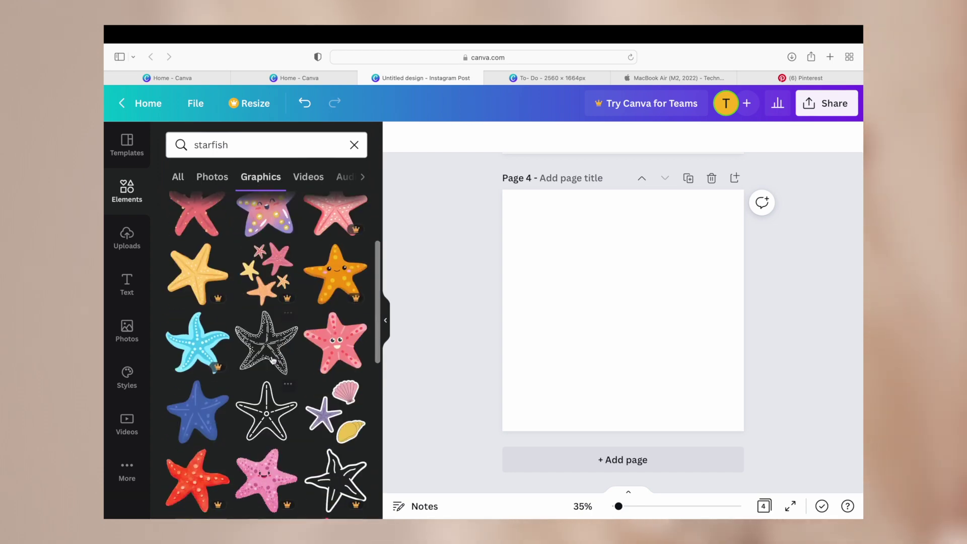
left_click(273, 356)
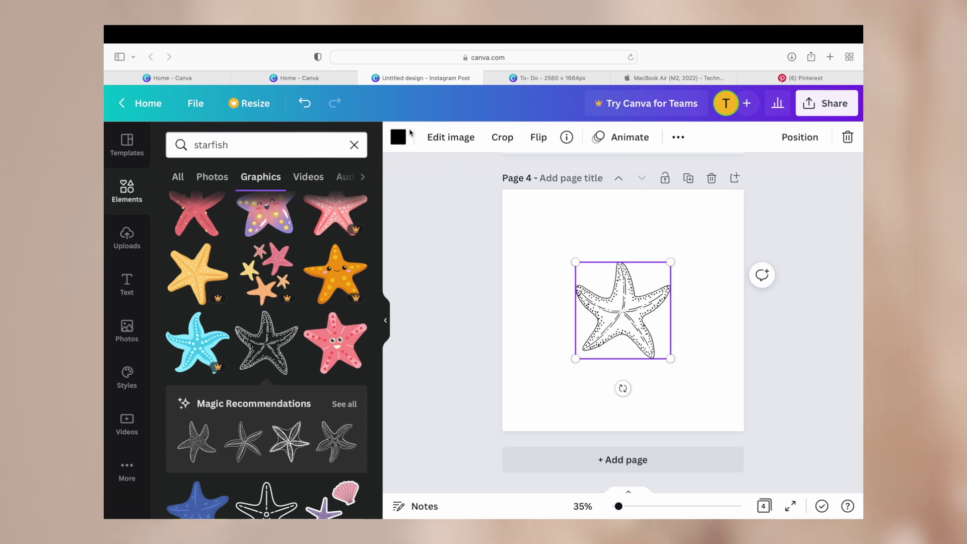
Open the starfish's colour options, then move and enlarge it to fill page 4
left_click(399, 136)
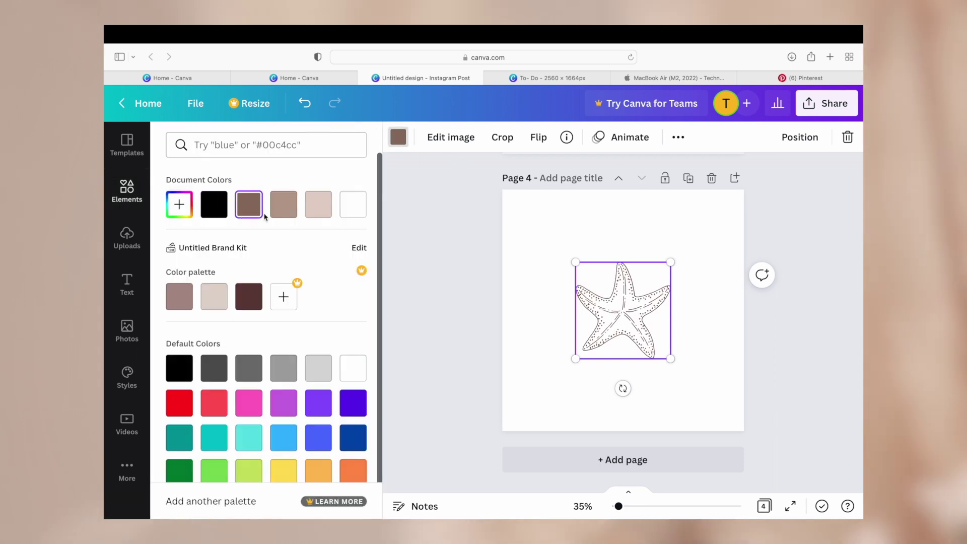
left_click_drag(622, 325, 584, 284)
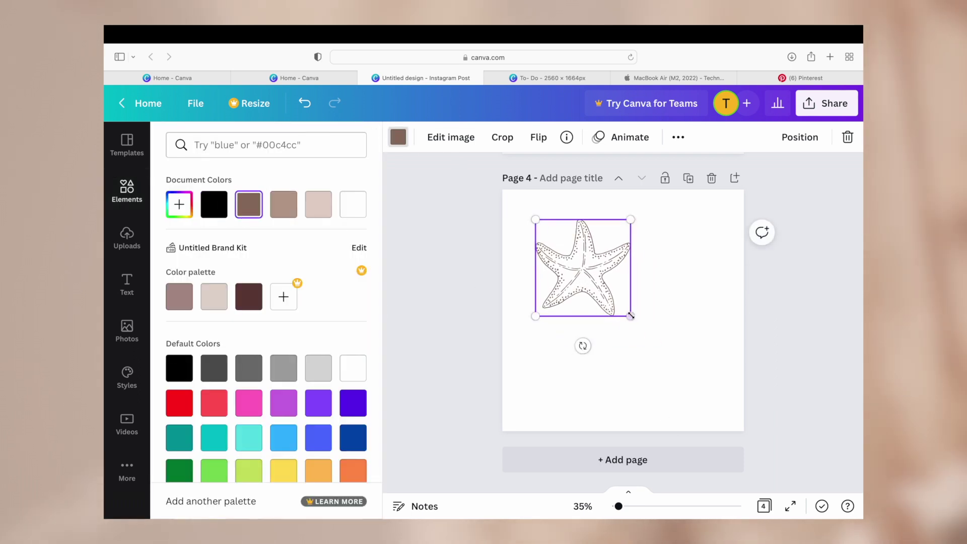
left_click_drag(630, 316, 719, 407)
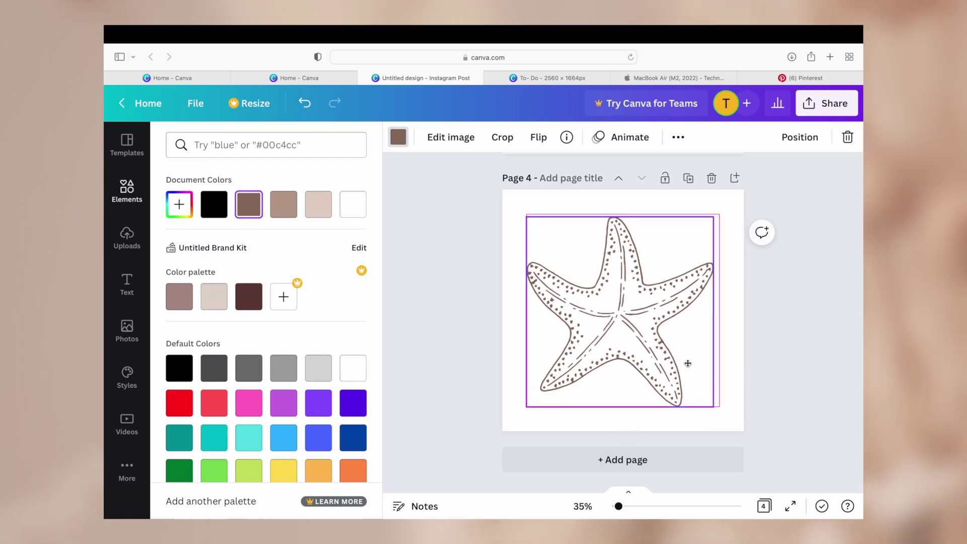
left_click_drag(687, 363, 675, 345)
left_click_drag(706, 399, 686, 384)
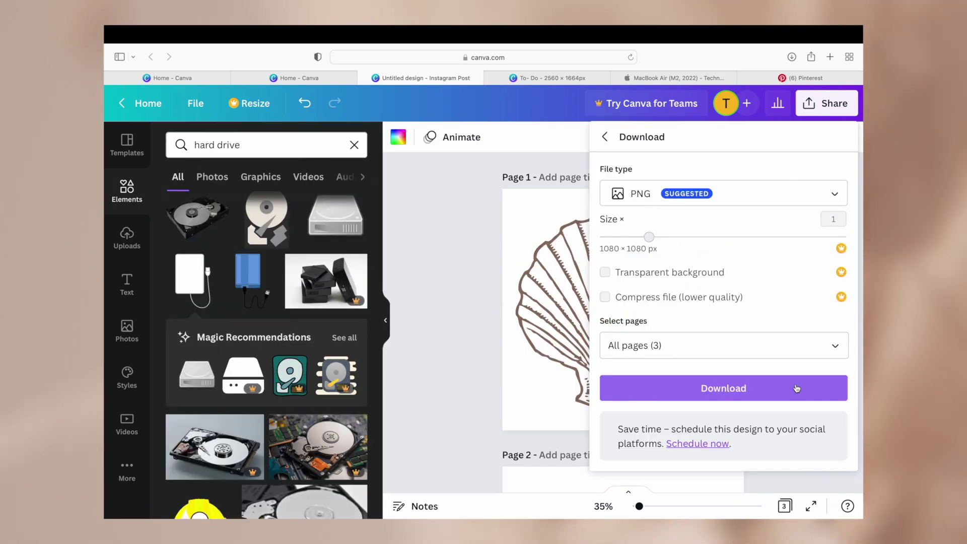
Download all pages as PNG and open 1.png from the Untitled design folder
left_click(796, 387)
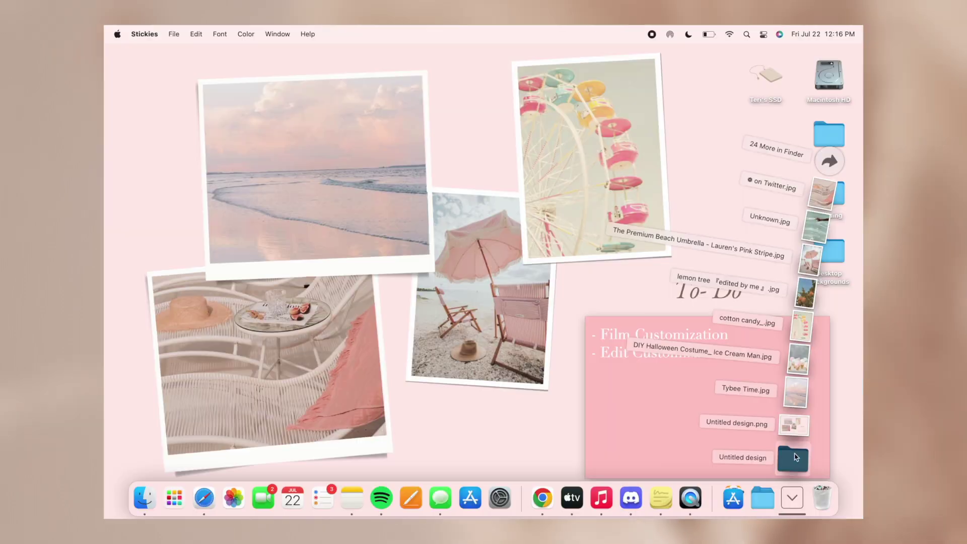
left_click(794, 457)
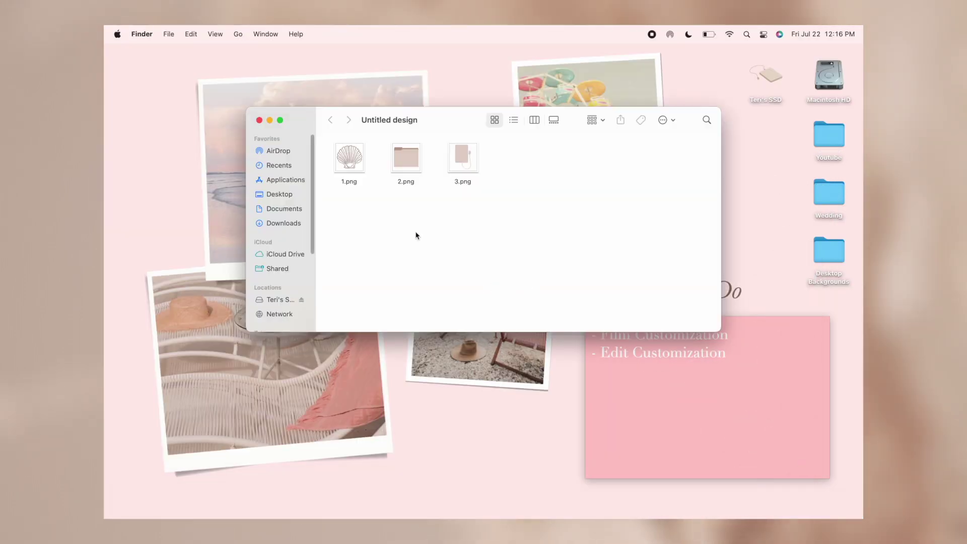
double_click(354, 160)
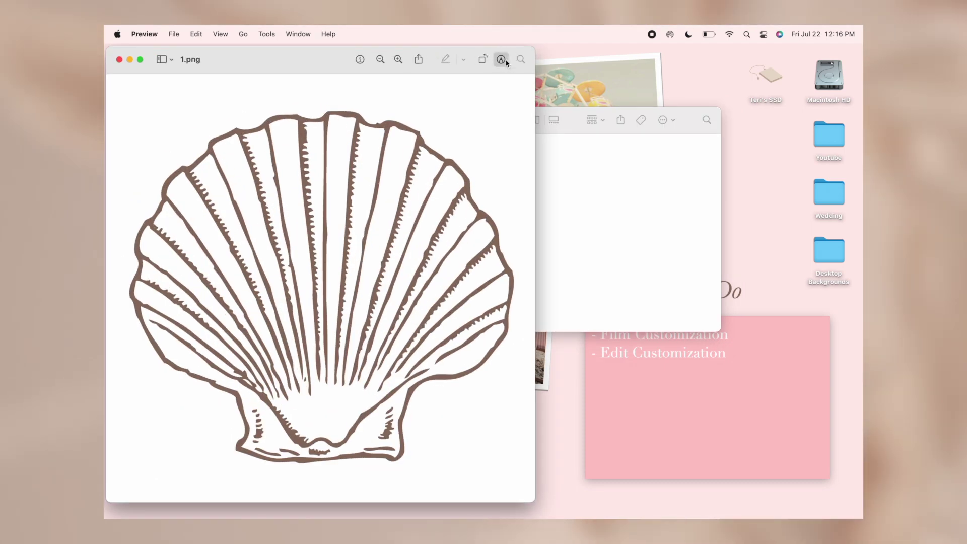
Remove the white background around the shell using Markup's Instant Alpha and Delete
left_click(501, 60)
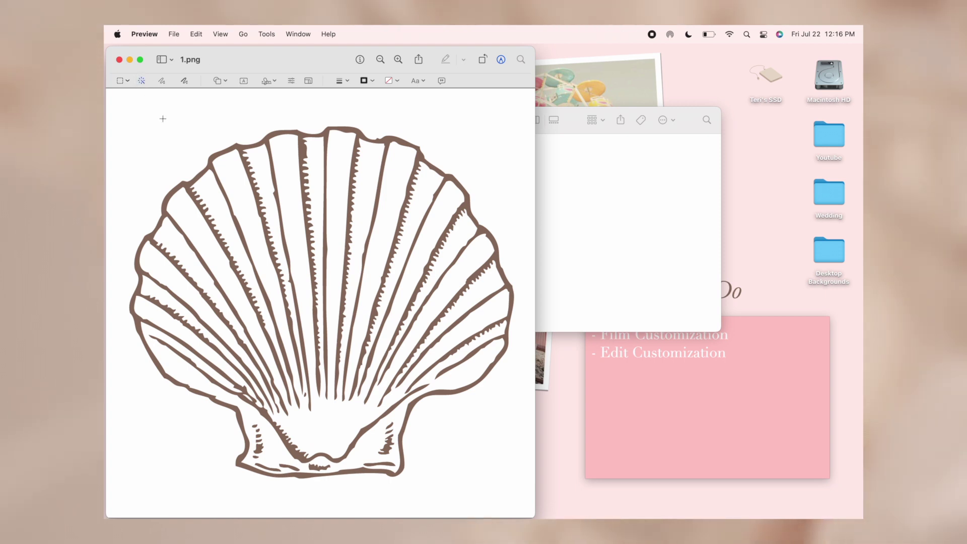
left_click_drag(163, 119, 154, 139)
key("Delete")
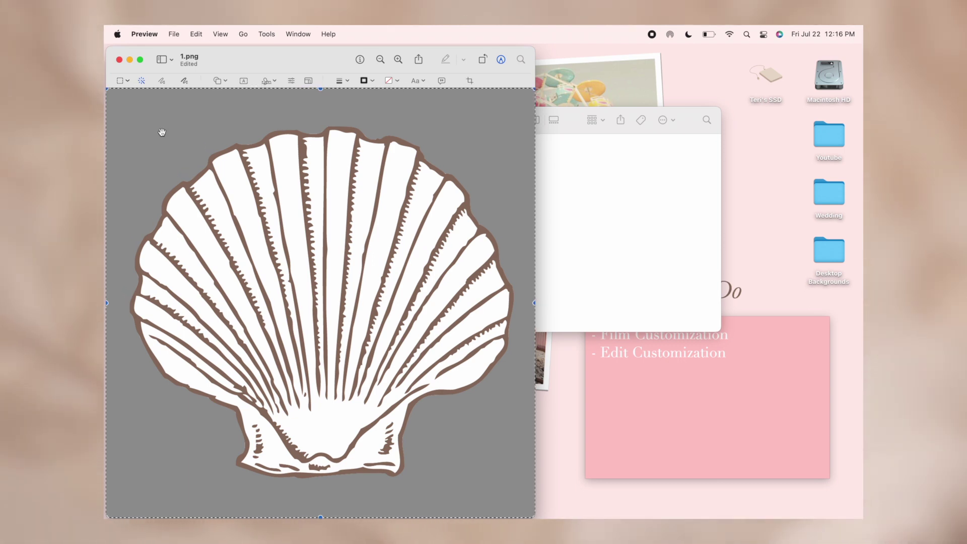
right_click(828, 132)
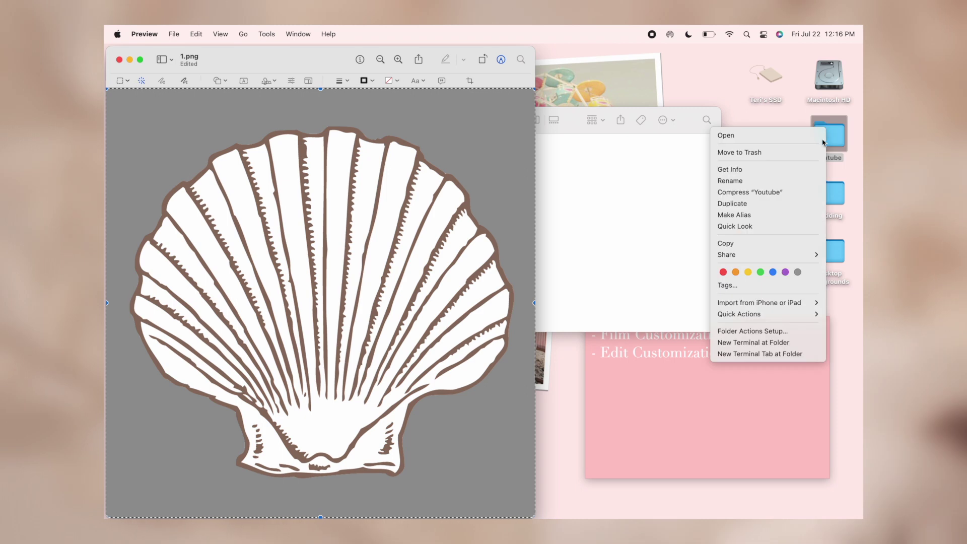
Paste the shell image as the Youtube folder's icon via Get Info, then quit Preview
left_click(807, 170)
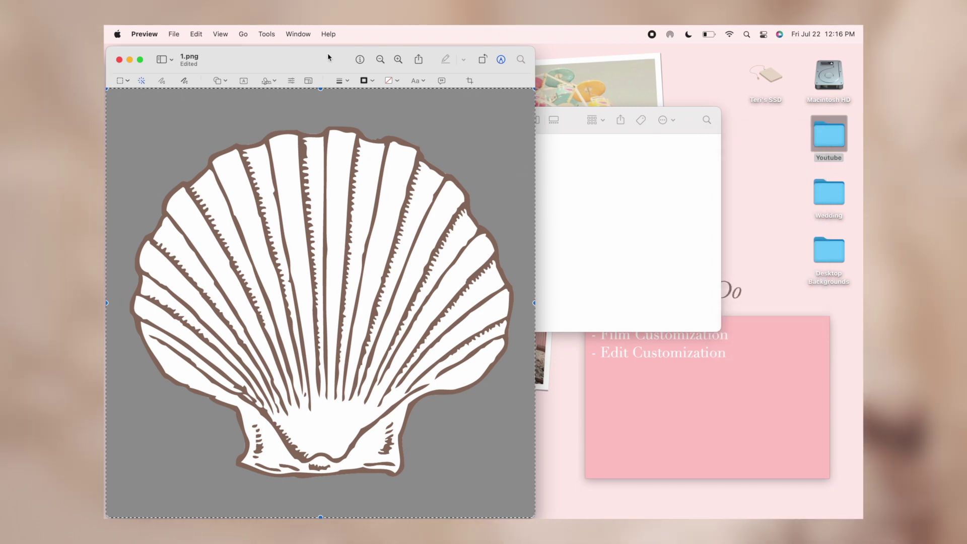
left_click_drag(336, 58, 563, 58)
left_click(127, 76)
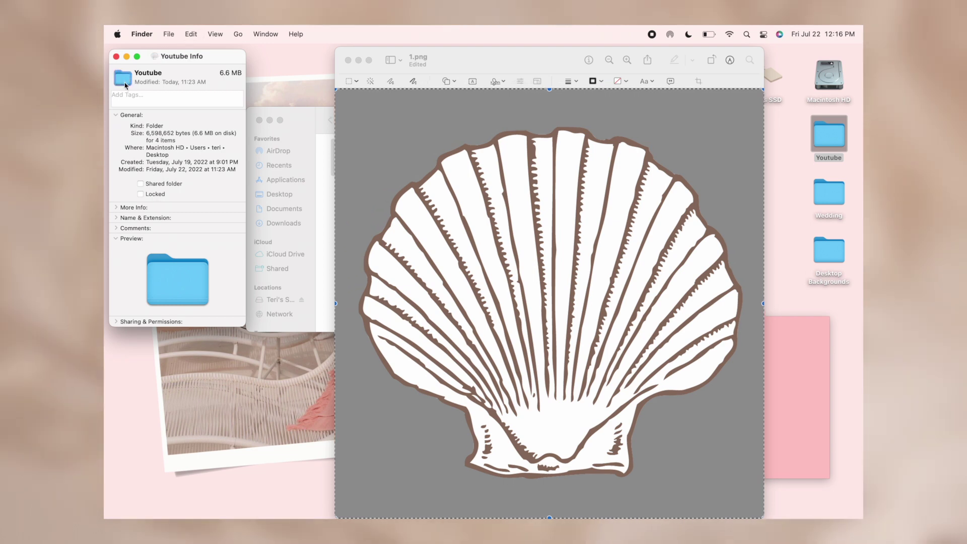
key("super+v")
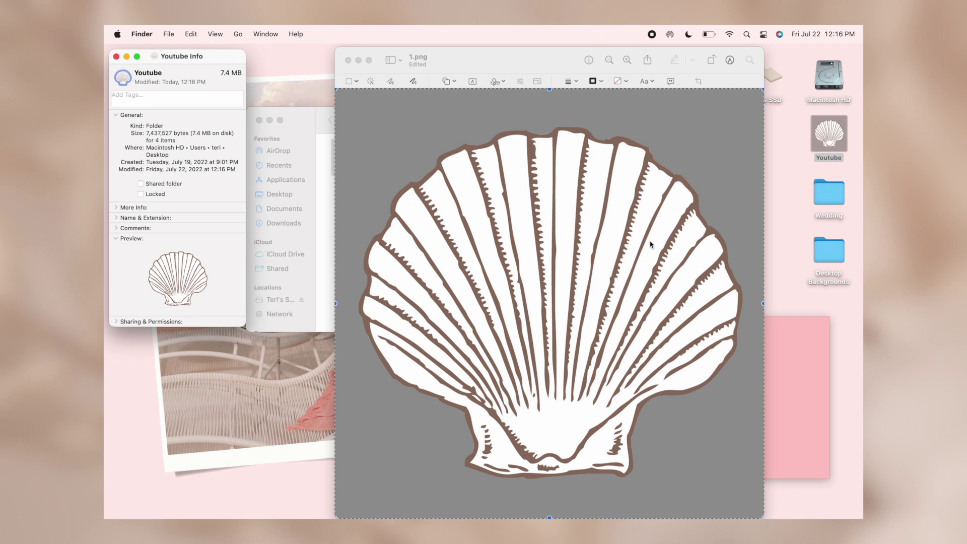
left_click(789, 159)
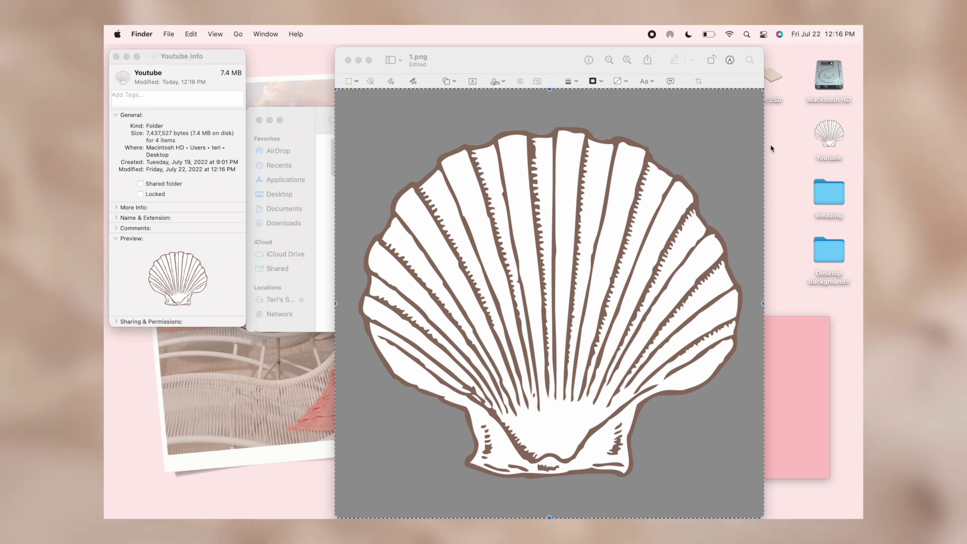
left_click_drag(643, 55, 380, 56)
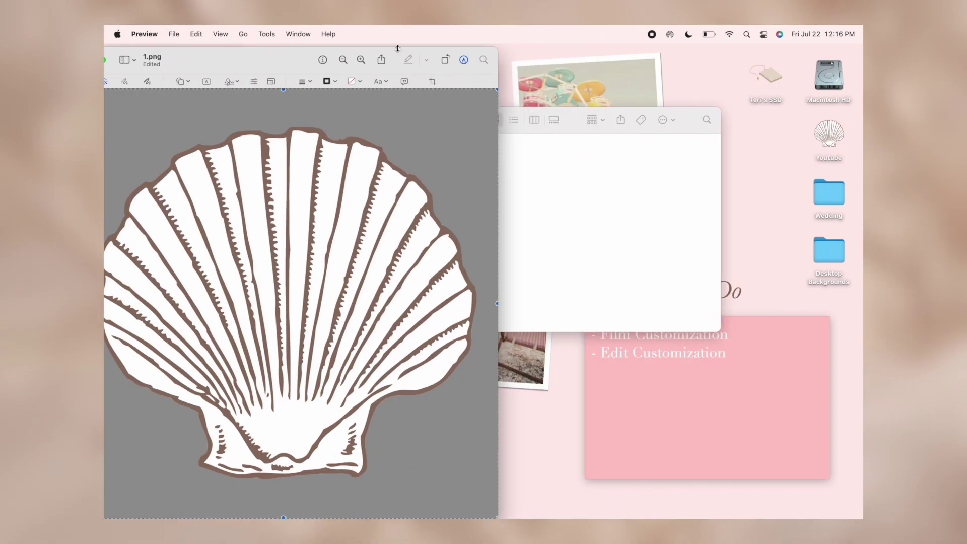
key("super+q")
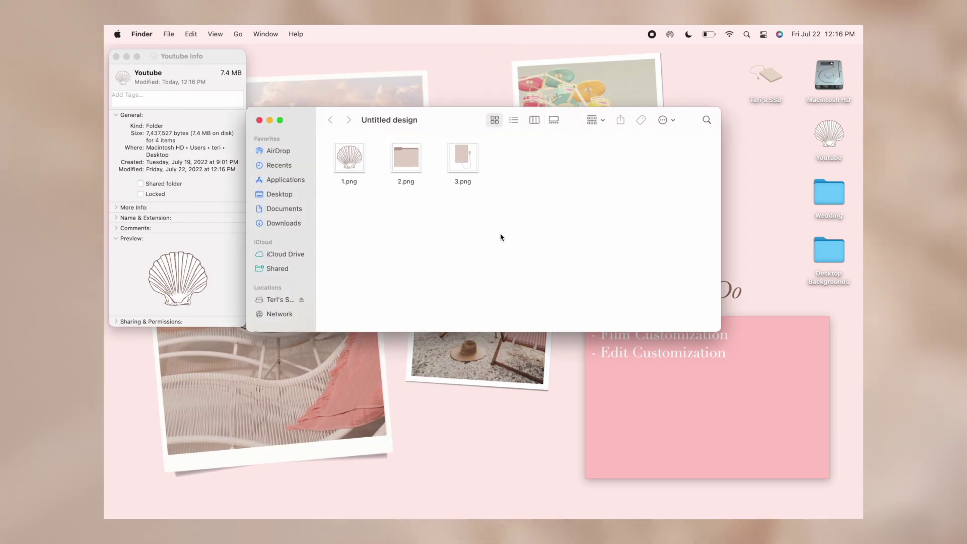
Open Get Info for the Wedding and Desktop Backgrounds folders to replace their icons
left_click(839, 192)
right_click(839, 191)
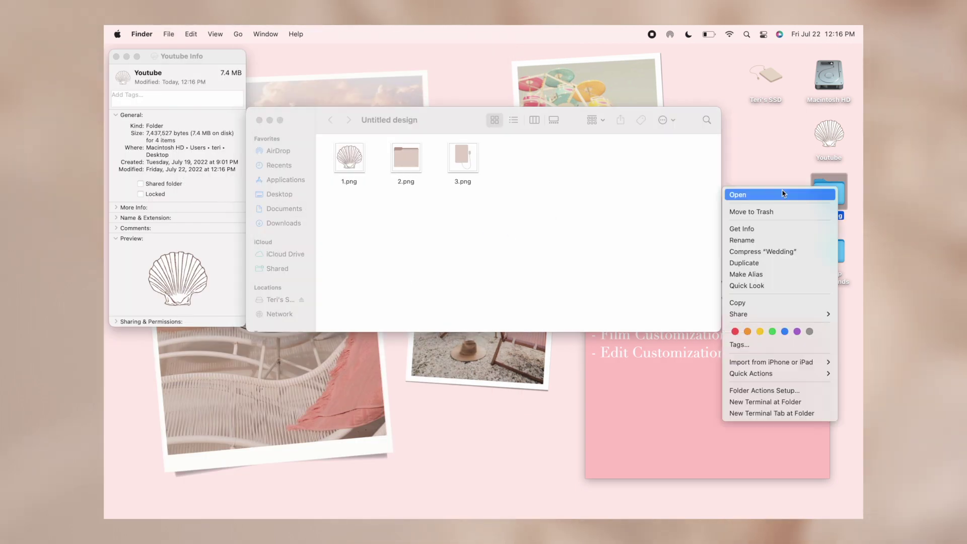
left_click(786, 231)
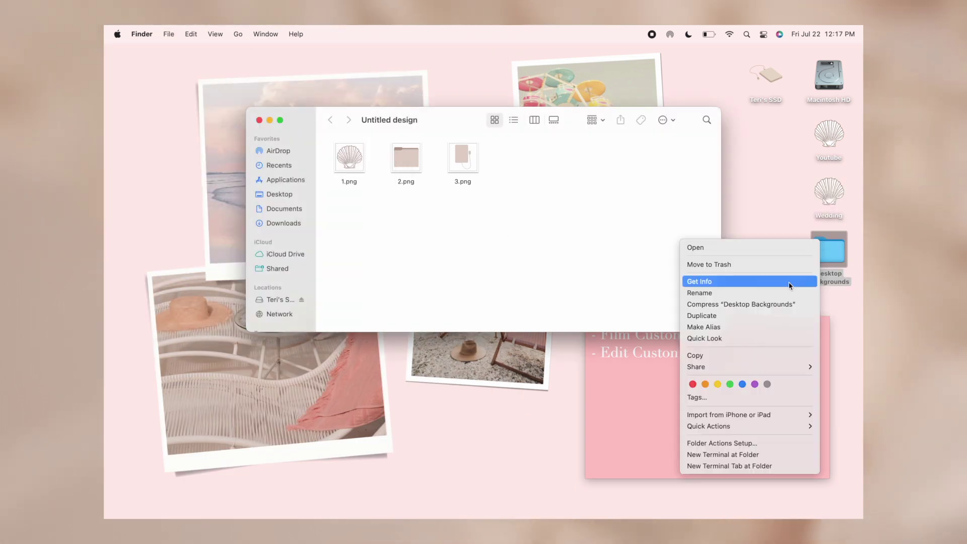
left_click(789, 281)
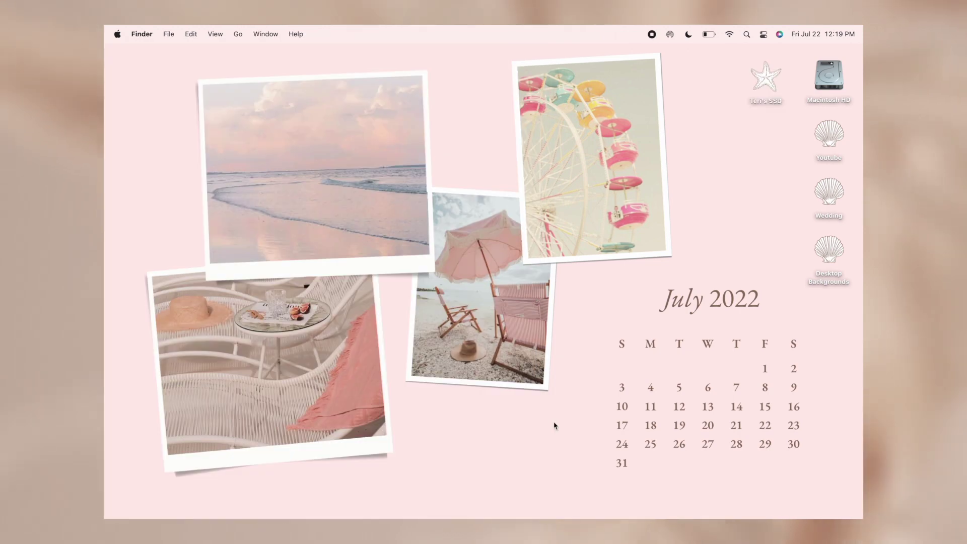
key("ctrl+Right")
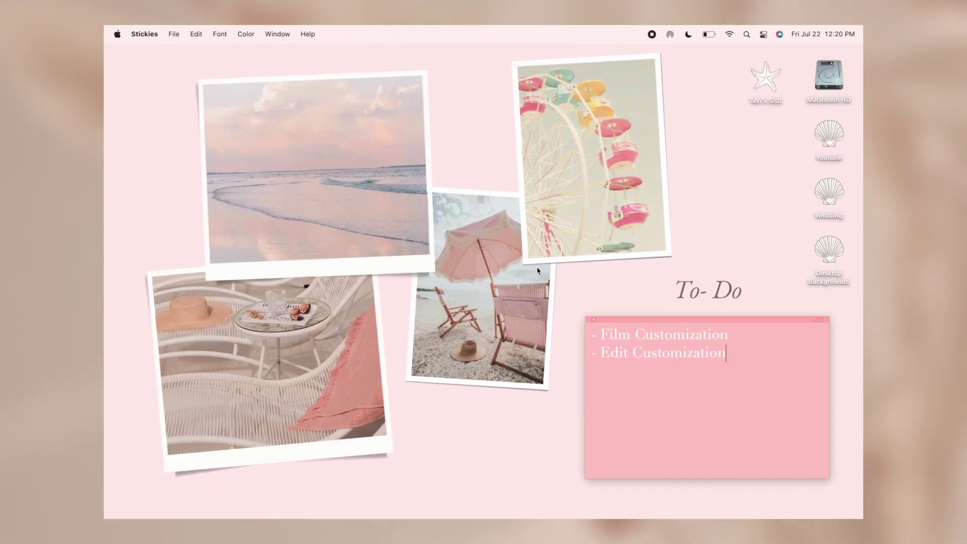
key("ctrl+Left")
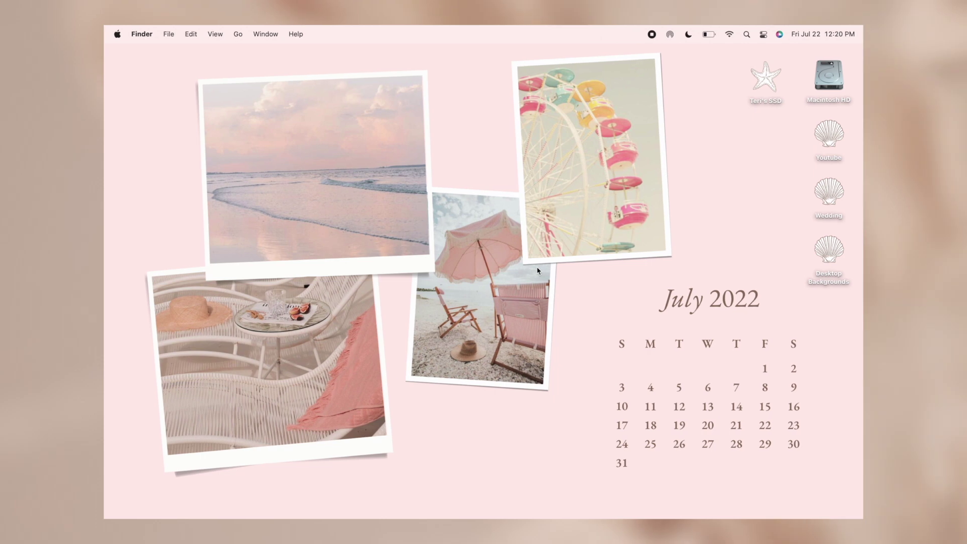